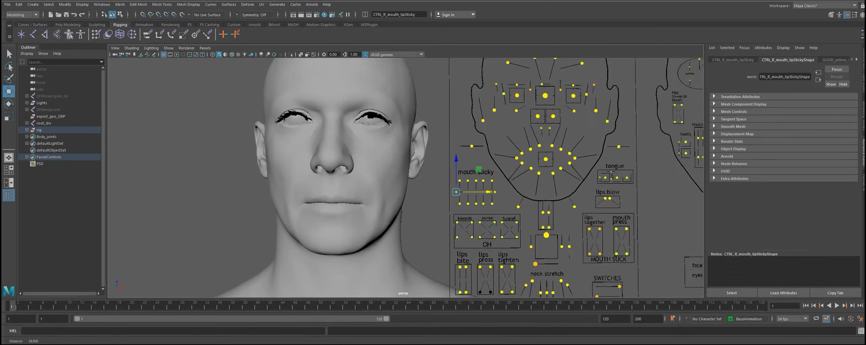
- Slide CTRL_R_mouth_lipSticky along X so the right lip corner deforms
scroll(369, 209, up, 1)
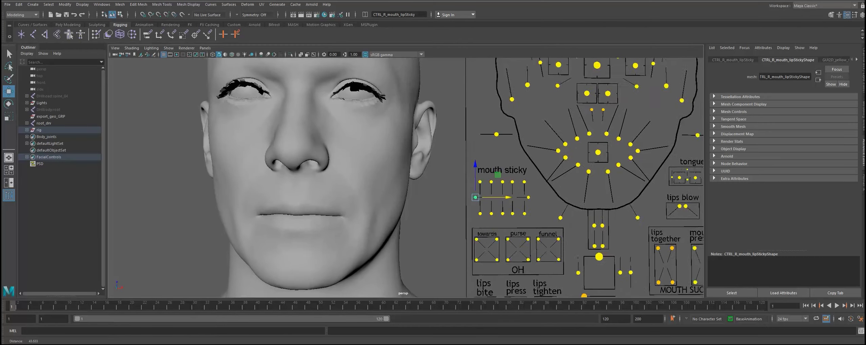
scroll(368, 210, up, 2)
scroll(369, 209, up, 2)
scroll(369, 210, up, 2)
scroll(402, 175, up, 1)
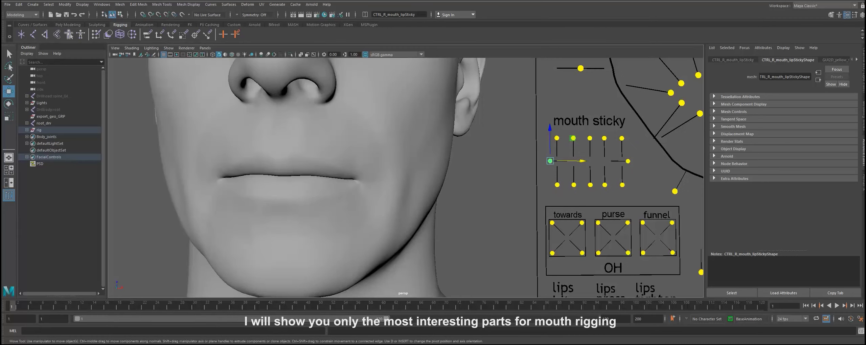
mouse_move(575, 161)
mouse_down()
mouse_move(584, 161)
mouse_move(555, 160)
mouse_up()
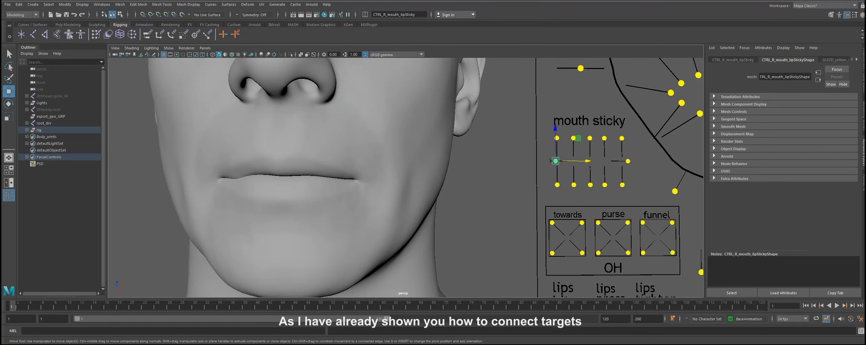
- Export head_lod0_mesh with Export Selection and copy the lip-sticky control's shape name
click(304, 203)
click(7, 5)
click(33, 102)
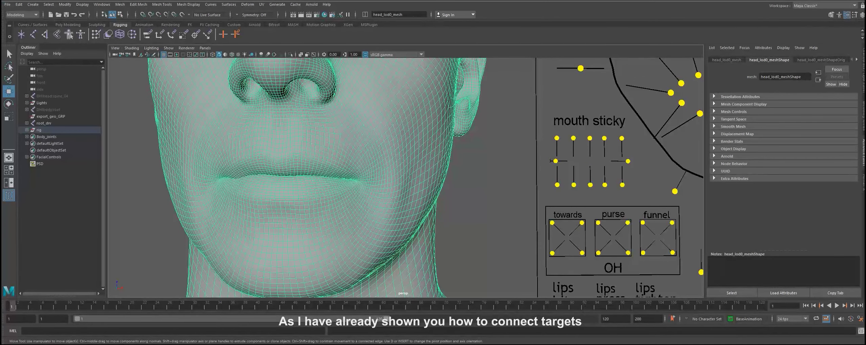
click(555, 161)
double_click(785, 77)
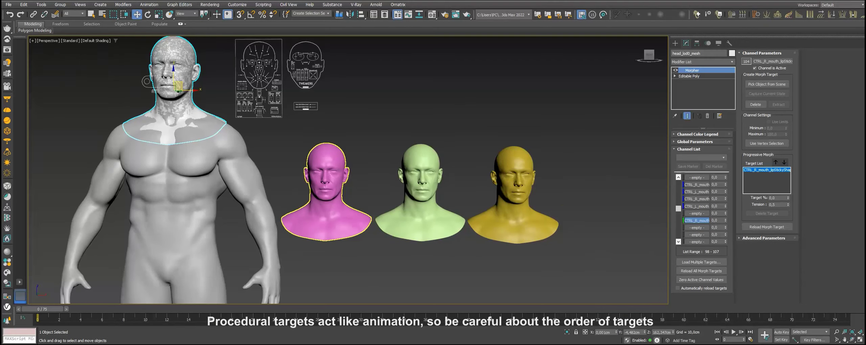
- Reload the lip-sticky channel's target and rename the head with suffix 01
scroll(346, 203, up, 5)
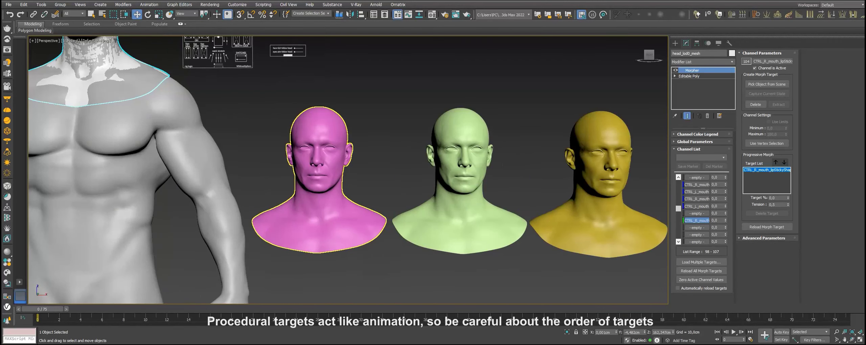
scroll(346, 203, up, 5)
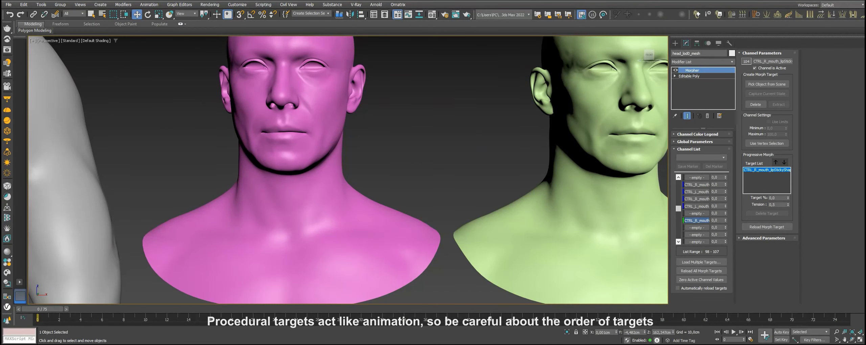
right_click(696, 220)
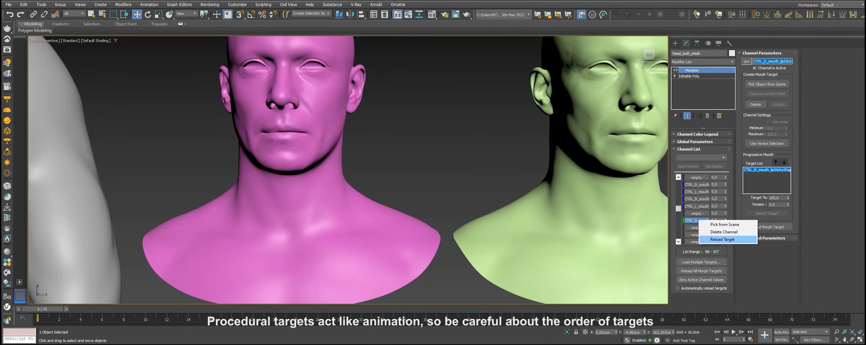
click(727, 225)
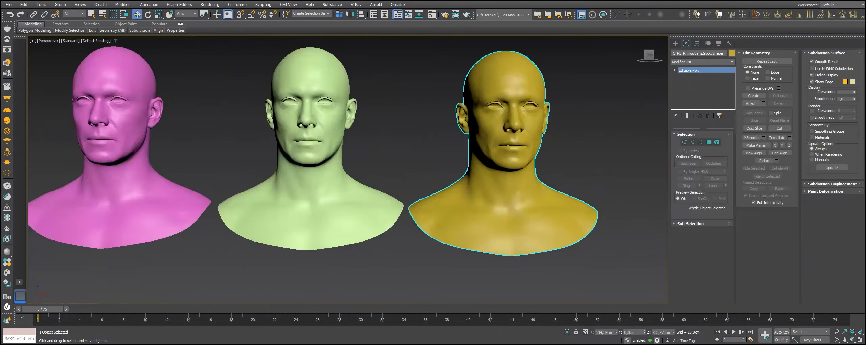
scroll(555, 122, up, 3)
scroll(555, 122, down, 2)
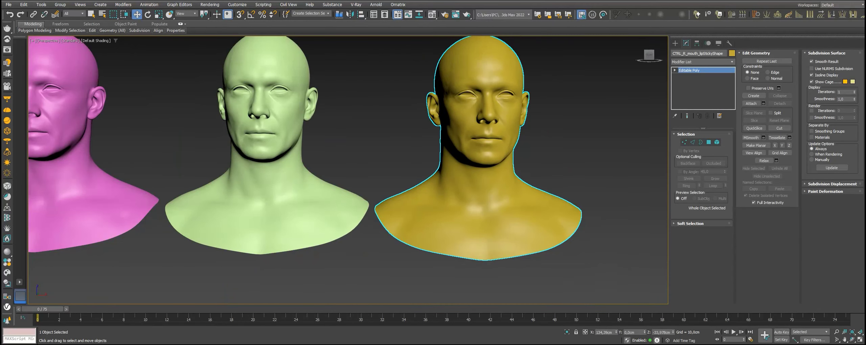
text(01)
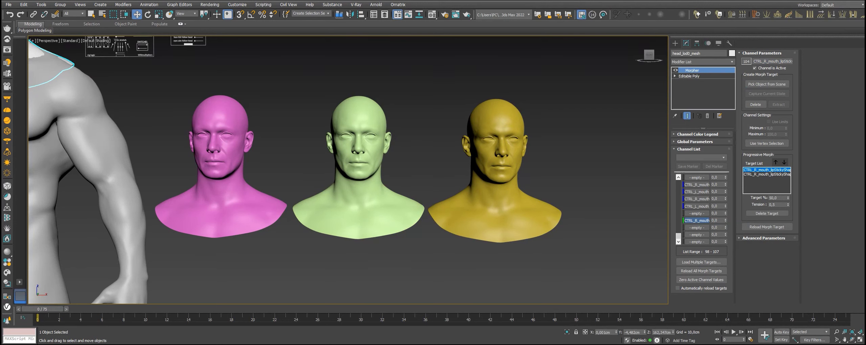
- Add the pink head as the third progressive target, isolate the head, and test the channel at 100
right_click(696, 220)
click(707, 223)
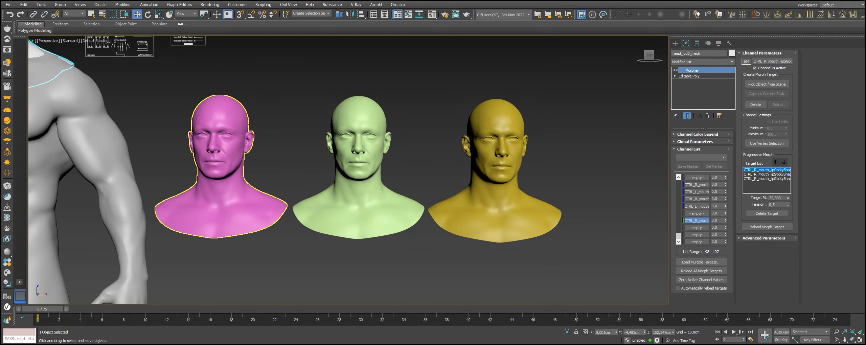
click(220, 162)
key(alt+q)
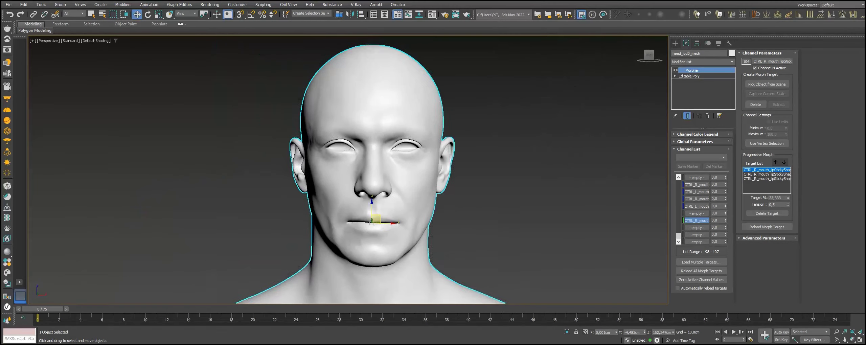
scroll(375, 152, up, 5)
drag(725, 220, 725, 189)
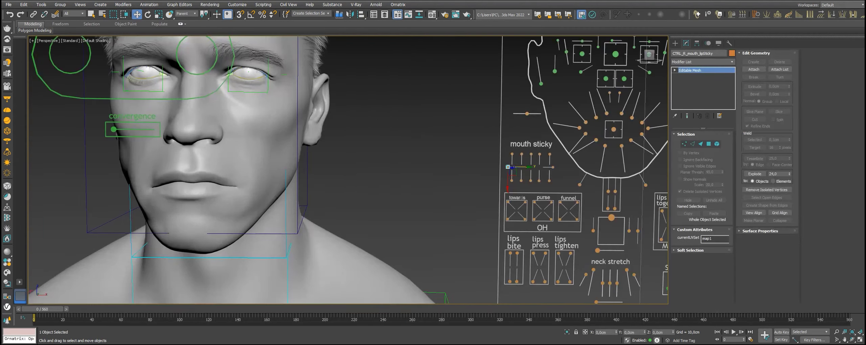
- Move the lip-sticky rig control to check that it deforms the mouth corner
scroll(330, 171, up, 2)
scroll(330, 171, up, 2)
scroll(329, 172, up, 2)
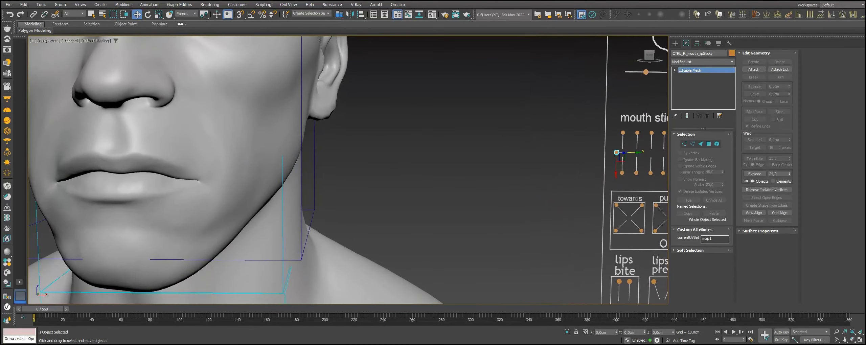
mouse_move(616, 152)
mouse_down()
mouse_move(632, 153)
mouse_move(616, 152)
mouse_up()
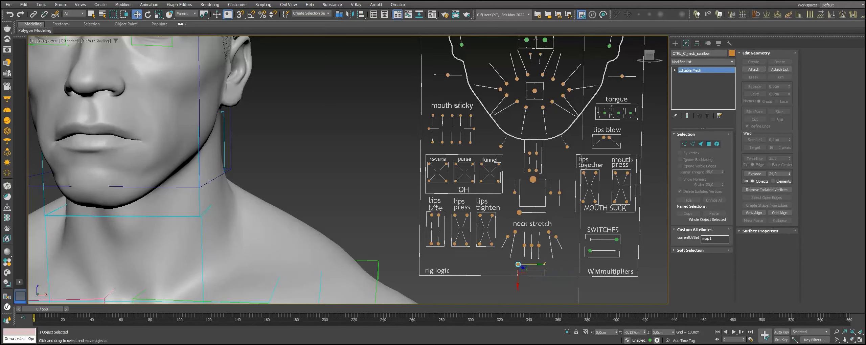
- Orbit and pan around the neck, then Zoom Extents on the head and rig board
drag(338, 170, 236, 156)
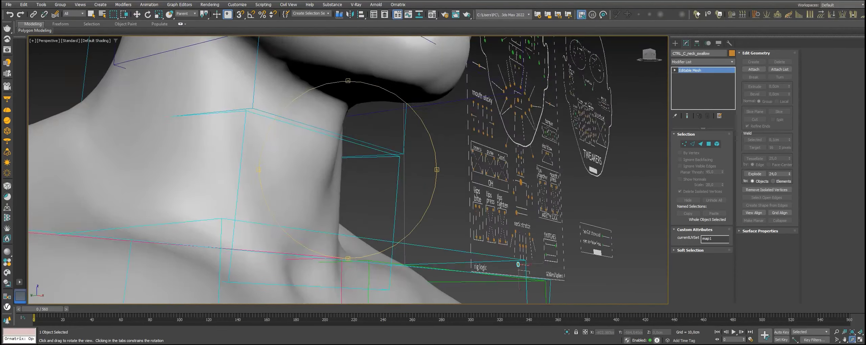
drag(372, 169, 287, 152)
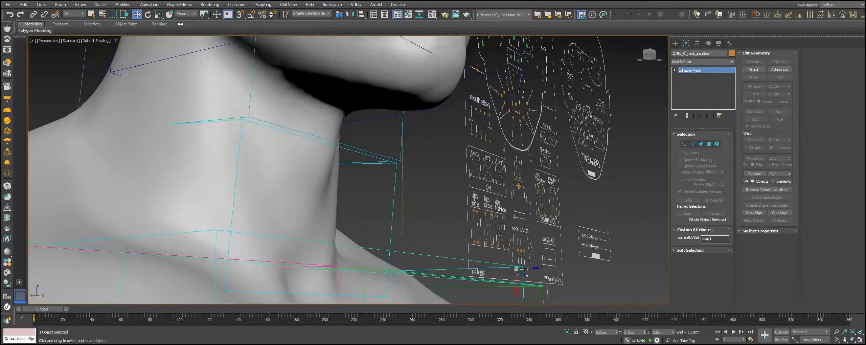
scroll(348, 169, up, 2)
middle_drag(349, 169, 300, 212)
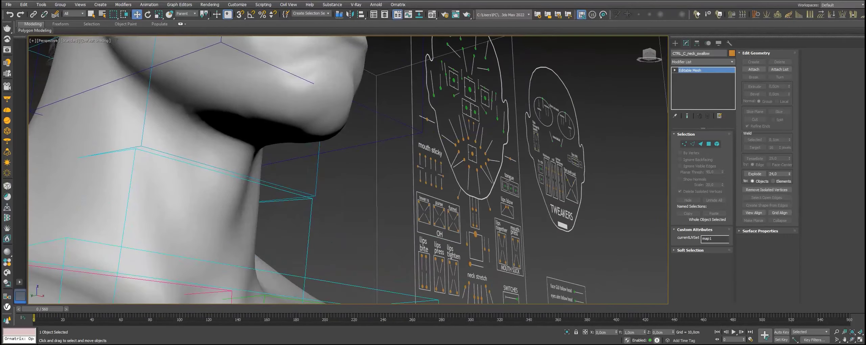
key(ctrl+shift+z)
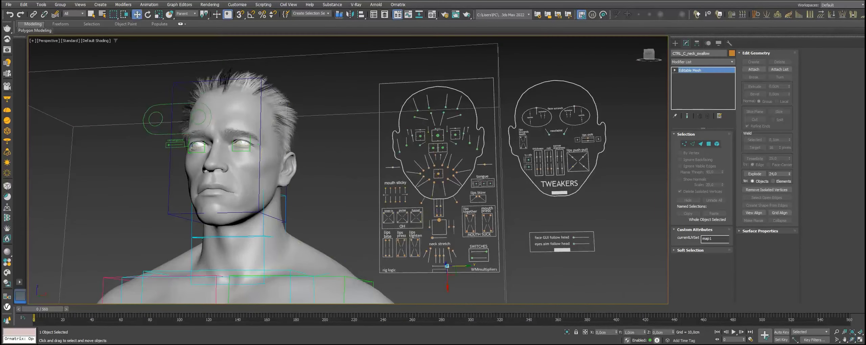
key(ctrl+shift+z)
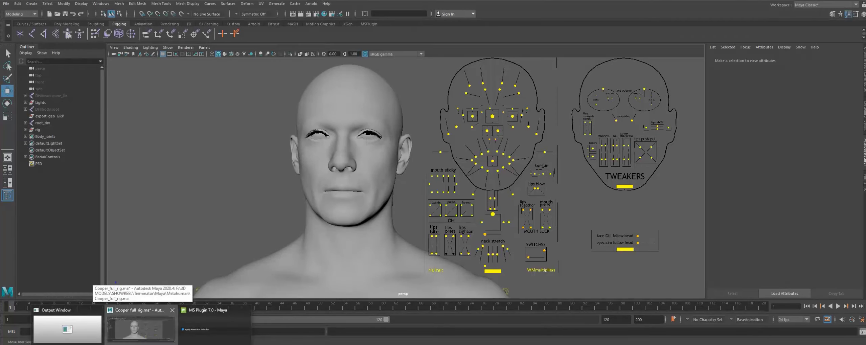
- Copy CTRL_R_mouth_suckBlow's shape name, select head_lod0_mesh, and bring up File export options
click(463, 129)
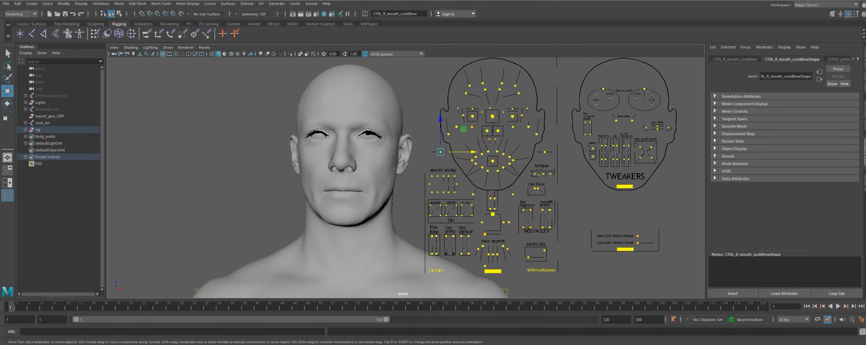
click(786, 76)
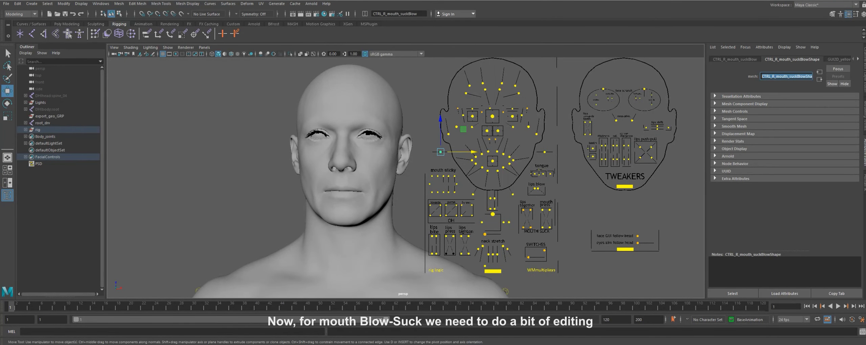
click(348, 145)
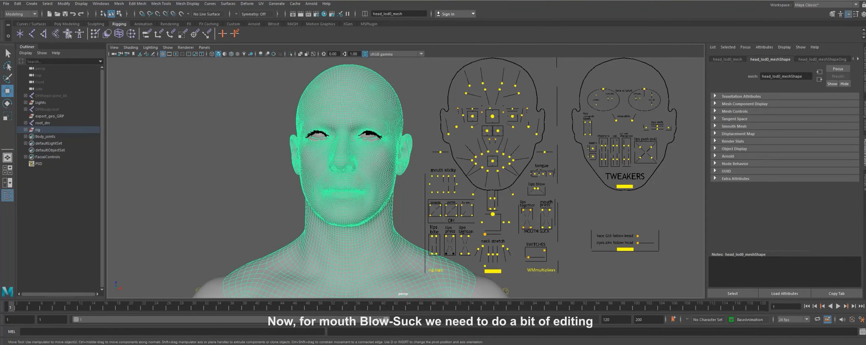
key(ctrl+z)
key(shift+z)
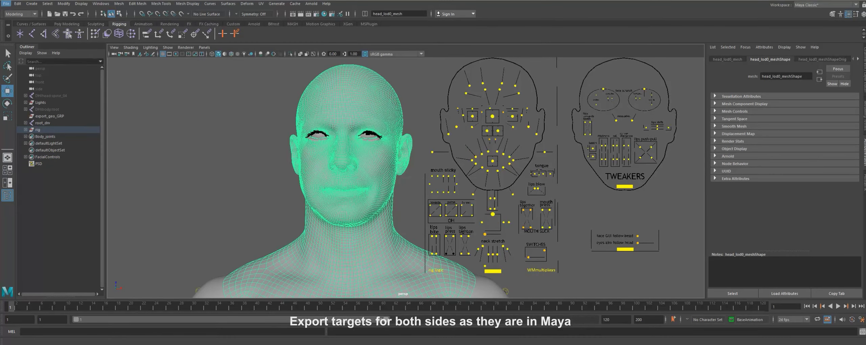
click(6, 3)
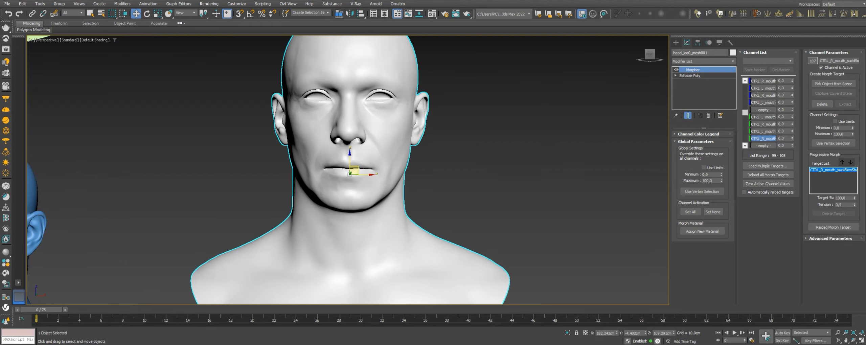
- Push CTRL_L_mouth past 100, then enable Use Limits to cap all channels at 0–100
drag(792, 117, 791, 102)
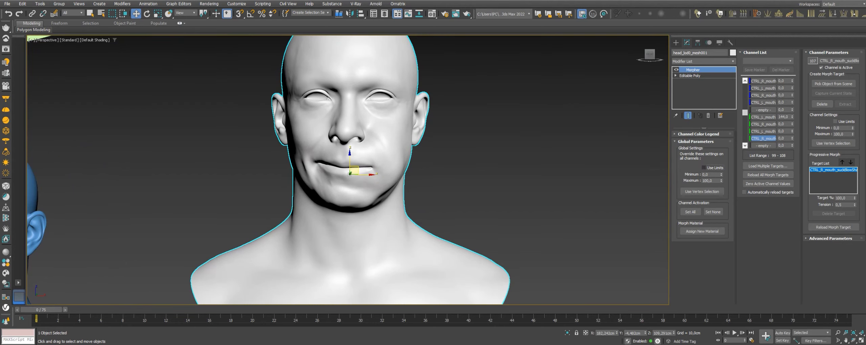
click(704, 167)
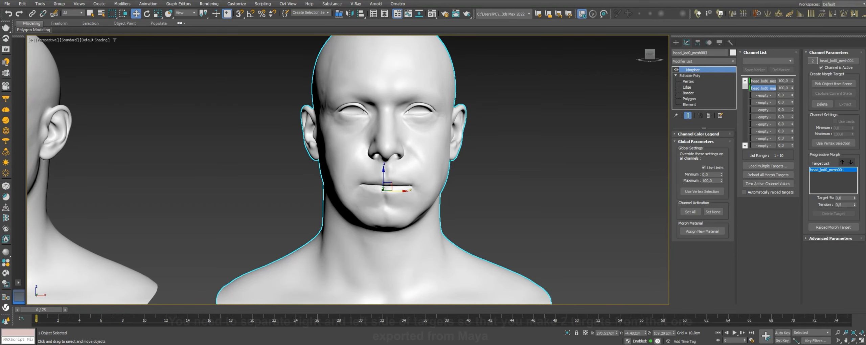
- Bring the heads into view, edit the middle head's vertices with soft selection, then deselect
scroll(348, 169, down, 5)
middle_drag(348, 169, 466, 176)
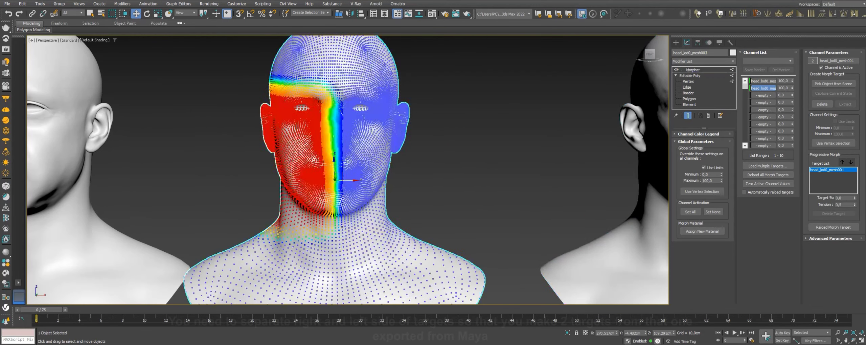
click(687, 81)
scroll(400, 182, up, 2)
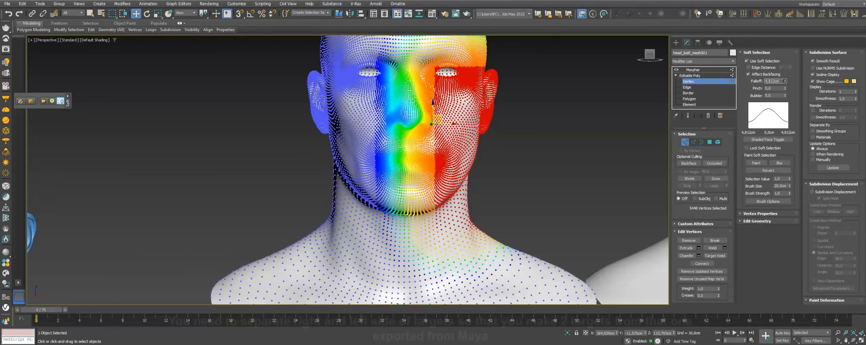
key(ctrl+d)
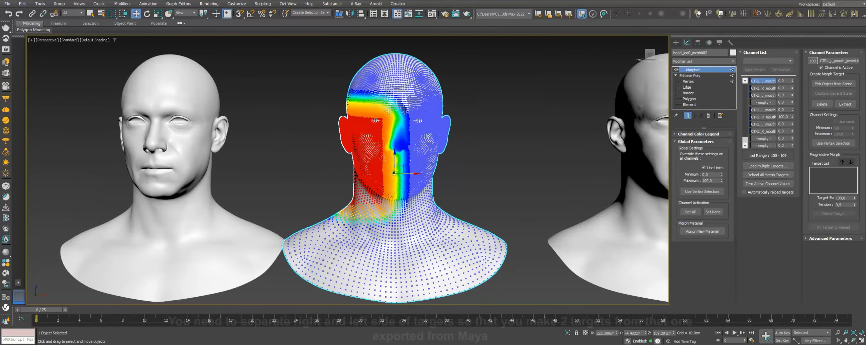
- Zero both CTRL_L_mouth and CTRL_R_mouth channels, then set CTRL_R_mouth to 100
right_click(791, 117)
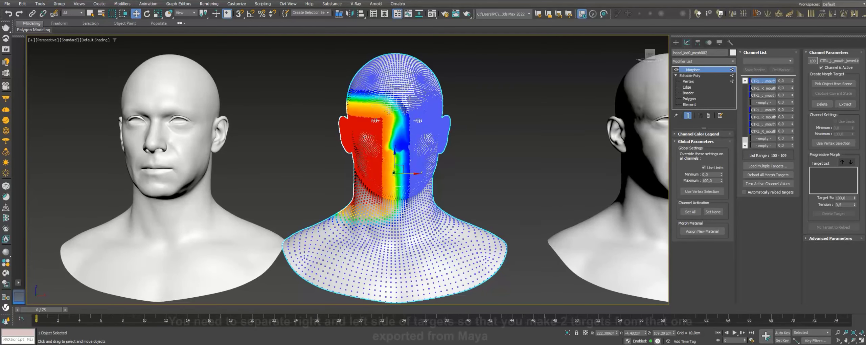
click(783, 109)
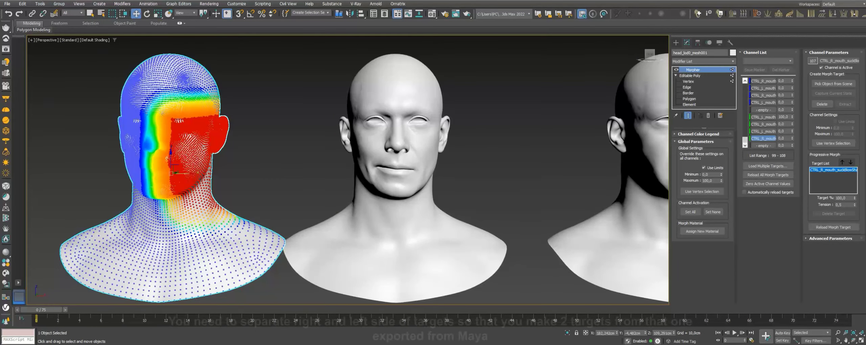
right_click(791, 117)
click(783, 124)
text(1)
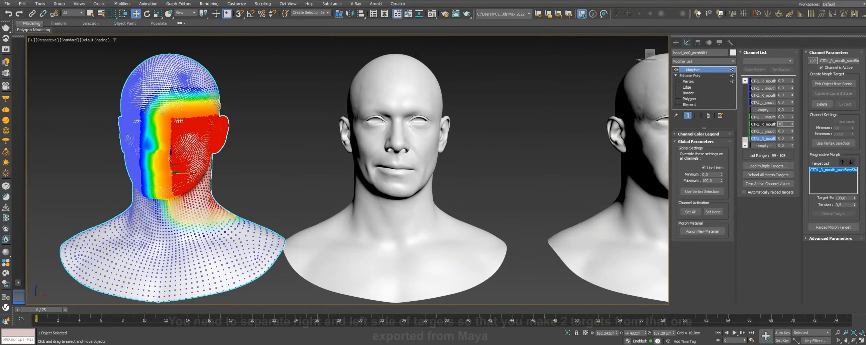
text(0)
key(Return)
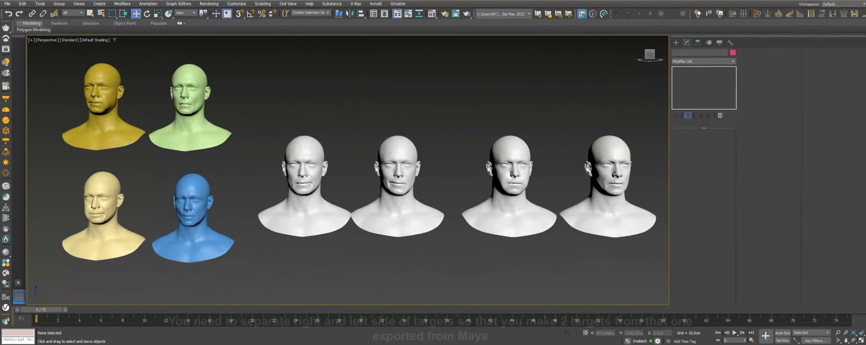
- Pick two scene heads as targets for empty Morpher channels 3 and 4
click(763, 95)
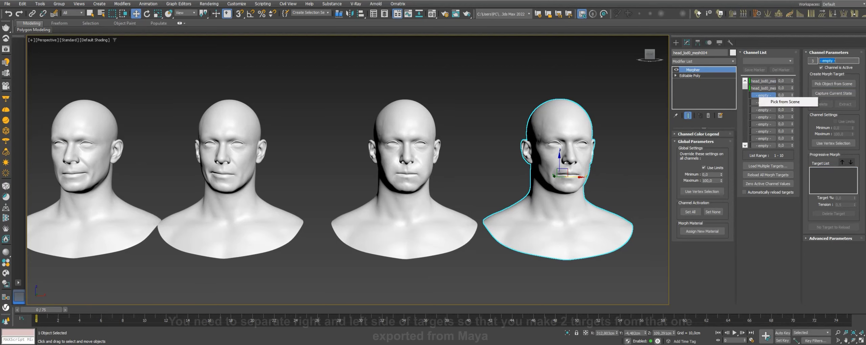
click(833, 84)
click(85, 169)
click(763, 102)
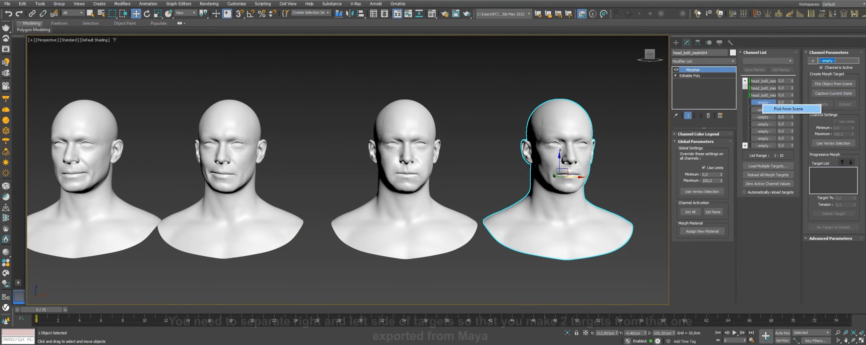
click(833, 83)
click(230, 169)
- Raise morph channels 1 and 3 to full strength
scroll(348, 169, up, 3)
scroll(393, 142, up, 2)
scroll(393, 142, up, 2)
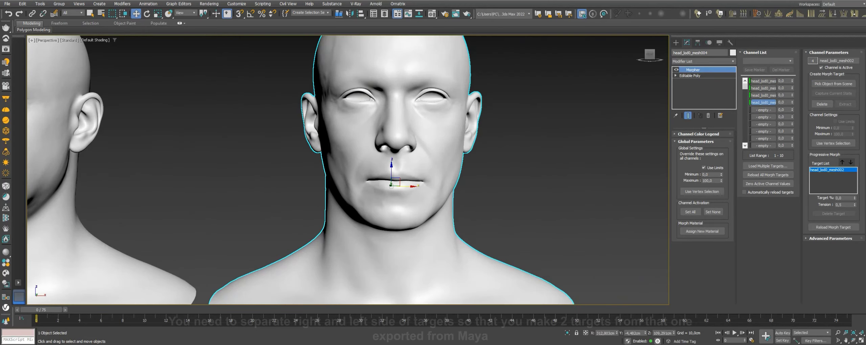
drag(792, 80, 791, 61)
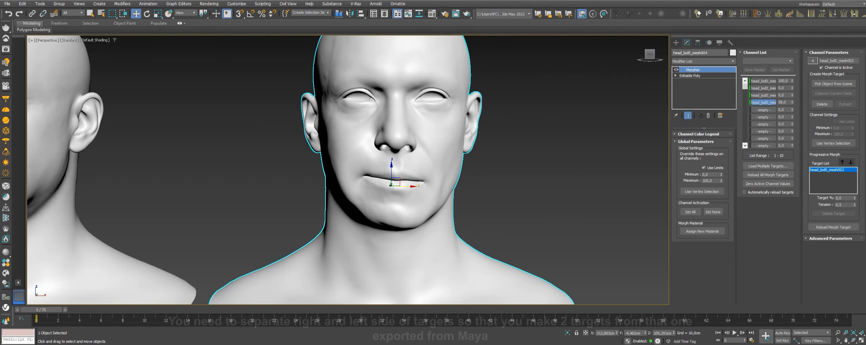
drag(792, 95, 792, 74)
scroll(347, 169, down, 3)
scroll(348, 169, up, 1)
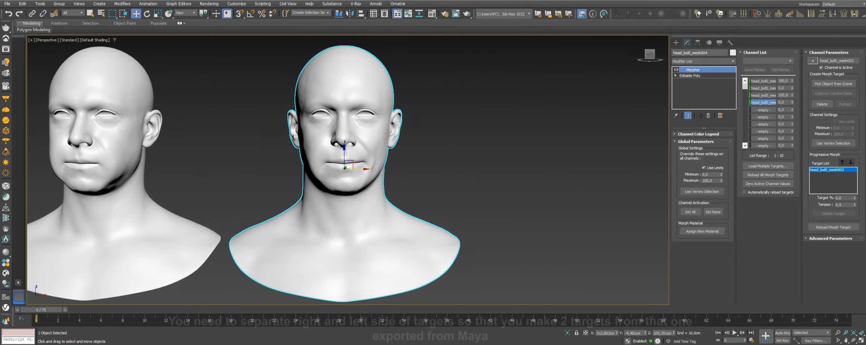
scroll(344, 168, down, 2)
- Clone the blended head, switch to channels 2 and 4 at 100, and nudge the left suckBlow control
shift+drag(345, 167, 509, 167)
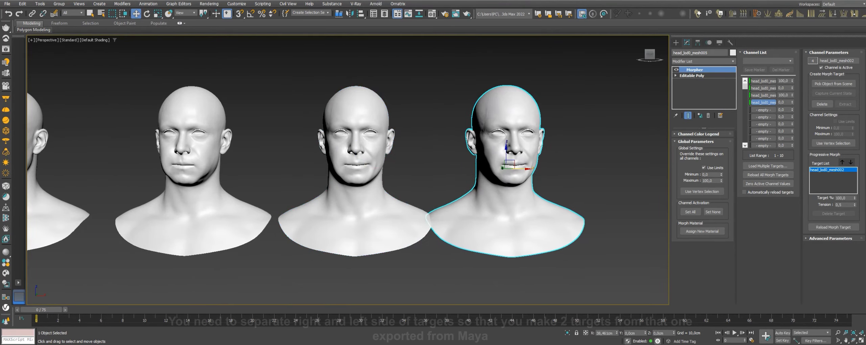
middle_drag(440, 169, 311, 170)
drag(791, 87, 792, 67)
drag(791, 102, 791, 81)
drag(792, 95, 791, 115)
drag(792, 80, 792, 101)
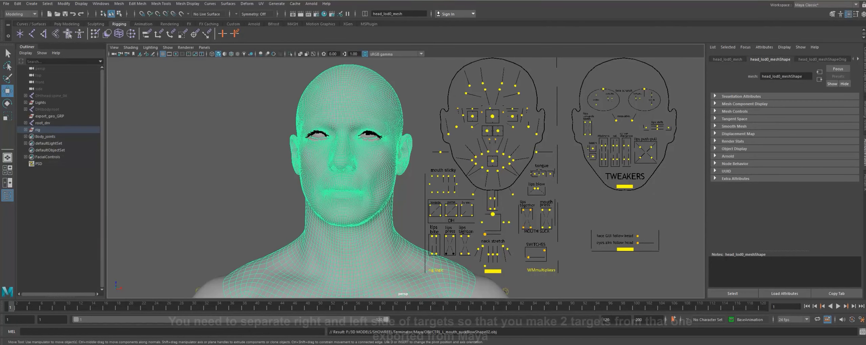
click(553, 152)
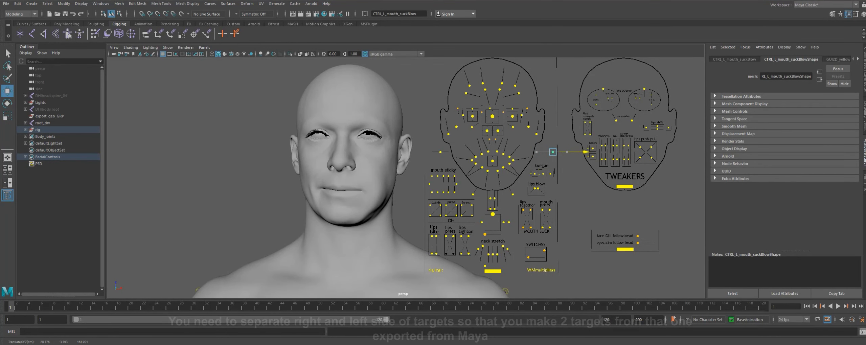
drag(552, 152, 544, 151)
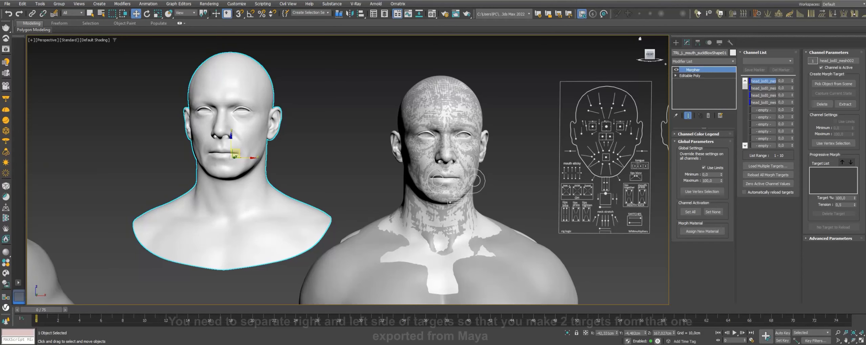
- Set the first morph channel to 100 and move the left head further left
text(100)
key(Return)
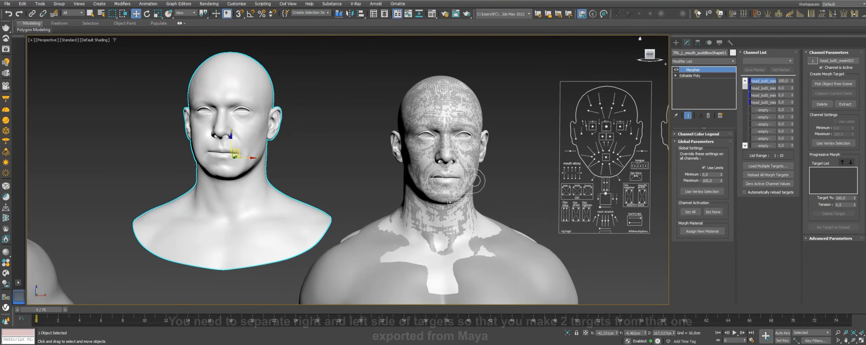
double_click(682, 52)
click(446, 163)
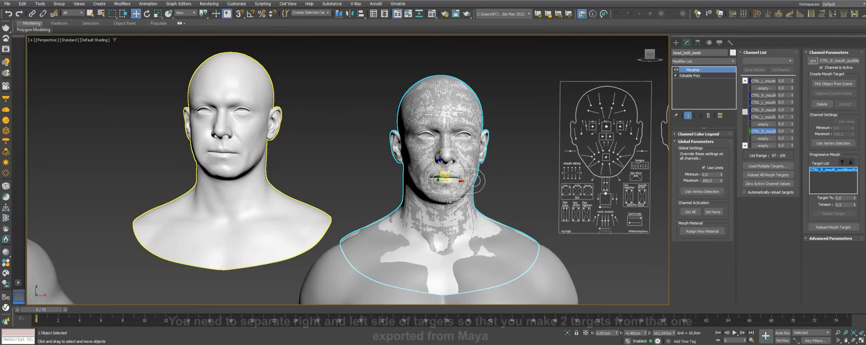
mouse_move(235, 153)
mouse_down()
mouse_move(131, 155)
mouse_move(210, 157)
mouse_up()
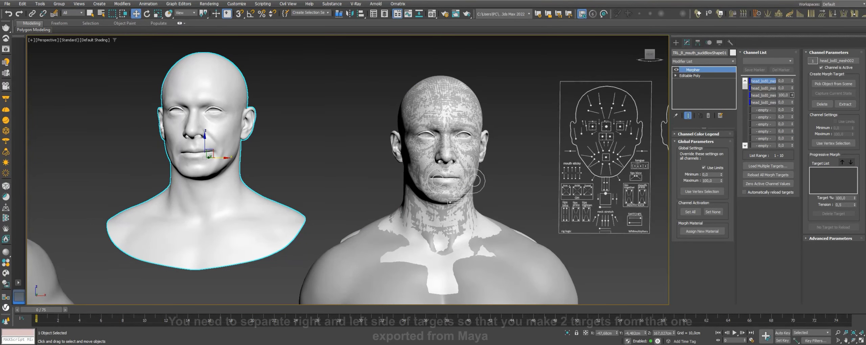
- Pick the left head as a new suckBlow target in an empty channel on the right head
click(699, 53)
click(440, 236)
click(763, 139)
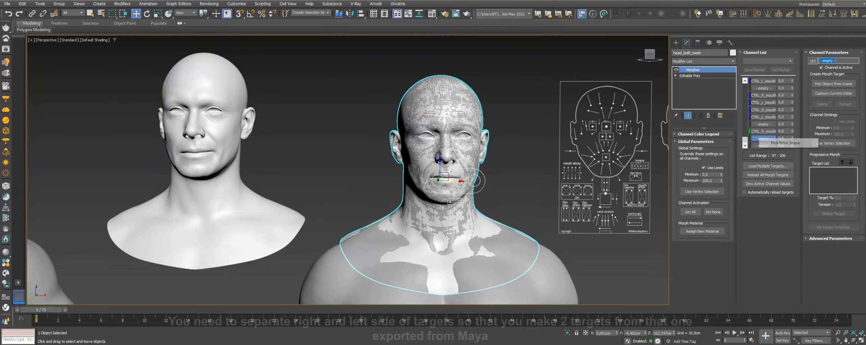
click(832, 83)
click(203, 162)
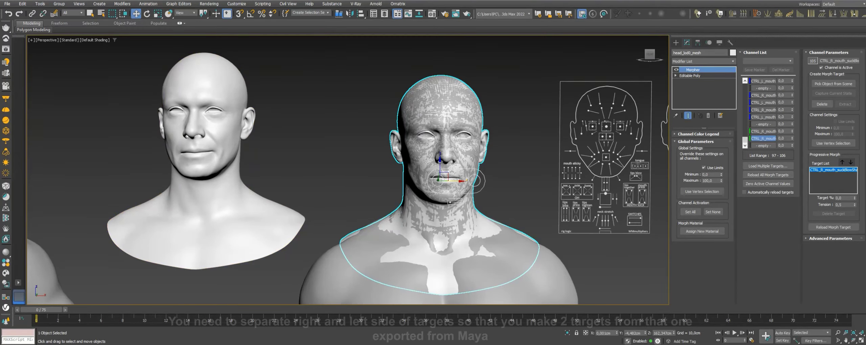
- Switch between the left and right heads to check names and channel 106's target
click(206, 159)
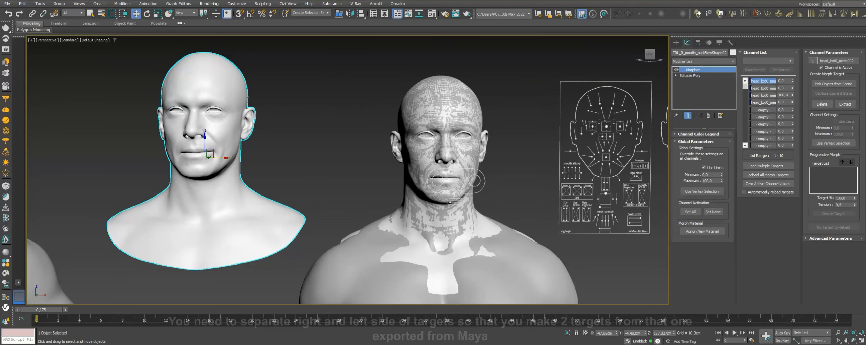
click(439, 216)
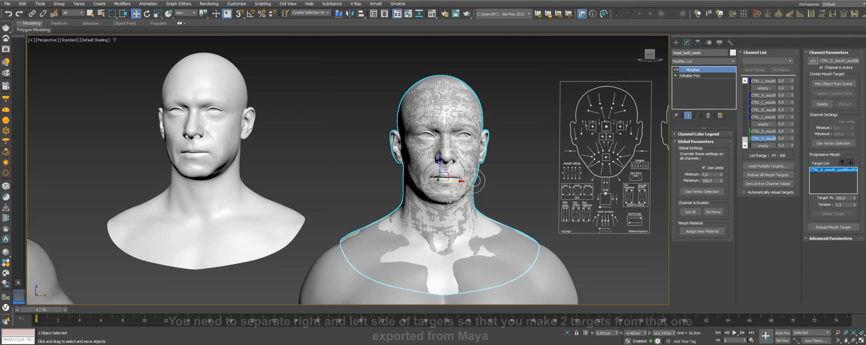
click(202, 169)
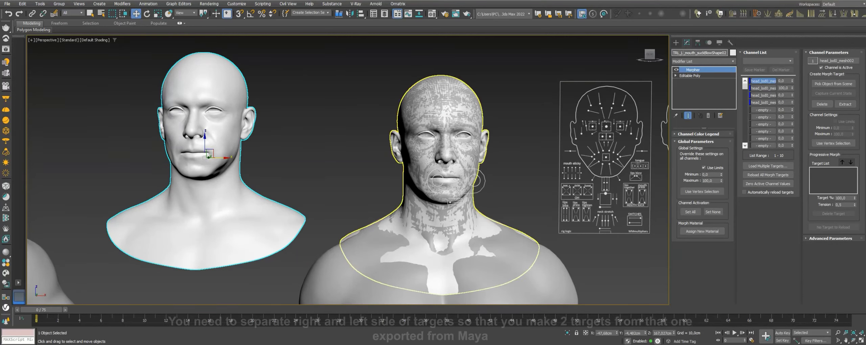
click(487, 220)
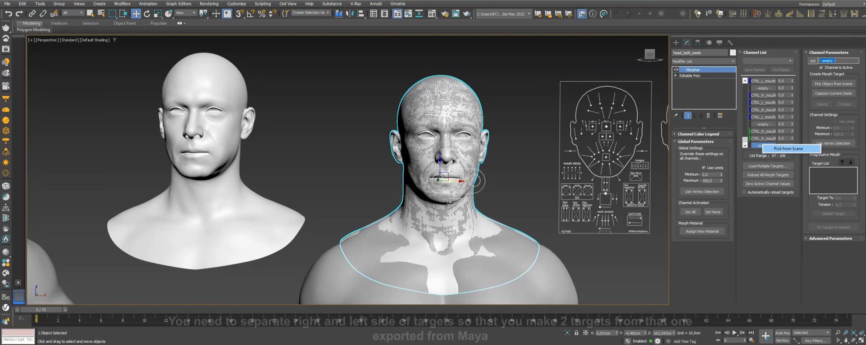
click(203, 169)
click(700, 53)
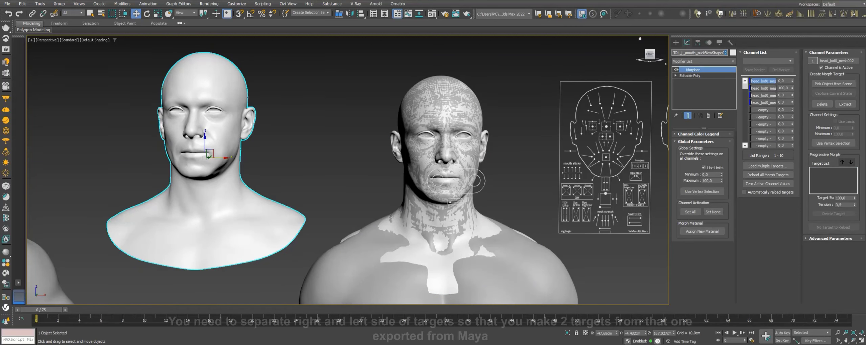
click(439, 237)
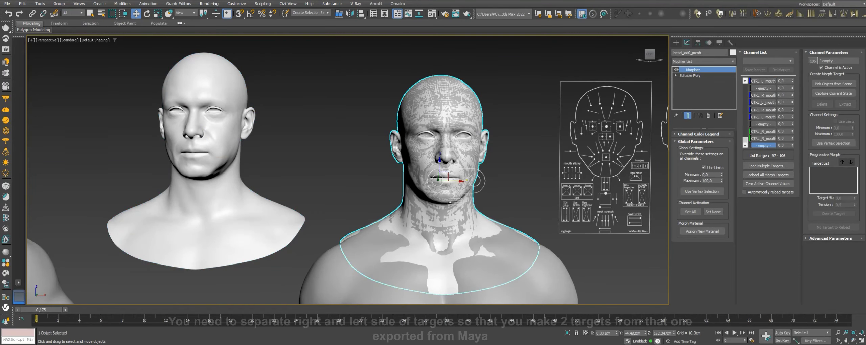
right_click(763, 145)
click(797, 150)
click(203, 169)
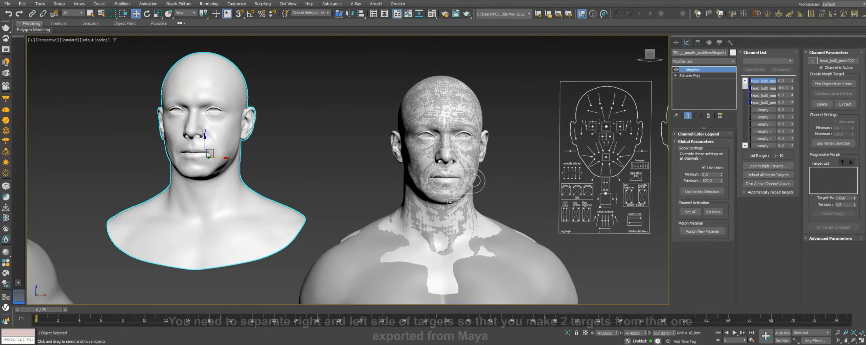
- Raise channel 4 to 100, check the left suckBlow target's channel, and deselect the head
drag(792, 102, 792, 81)
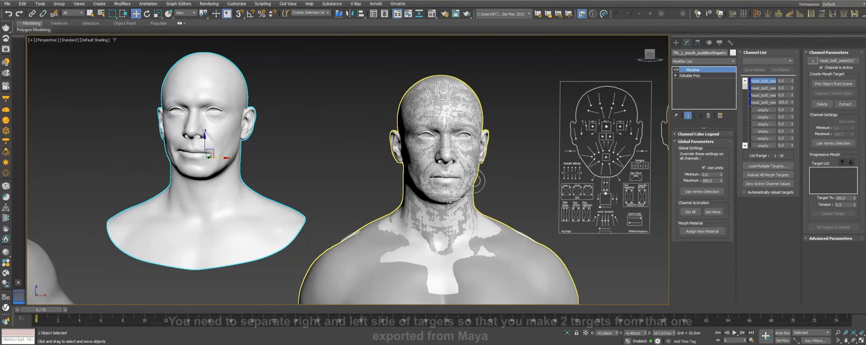
click(710, 53)
text(2)
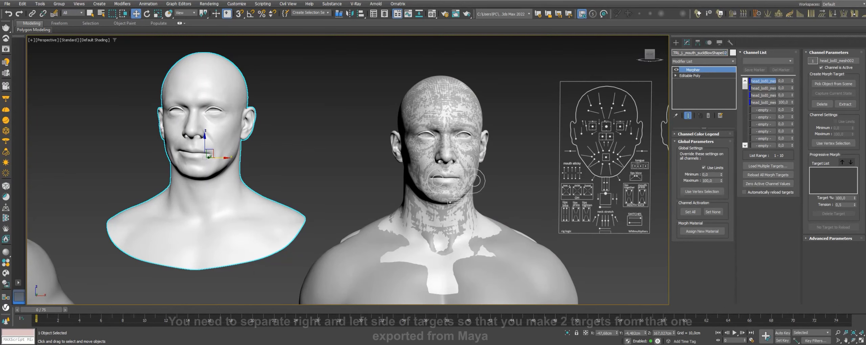
click(443, 190)
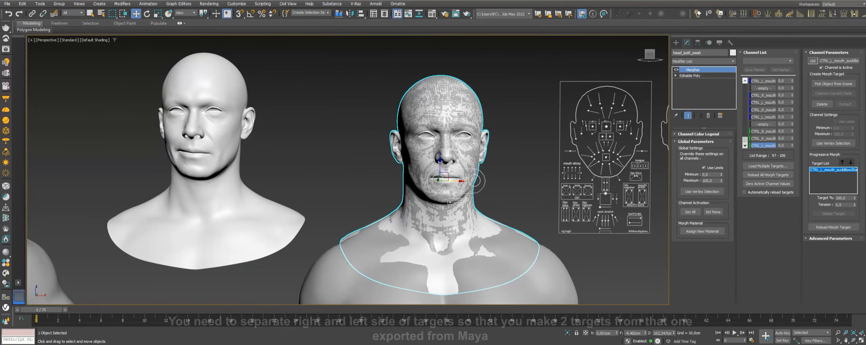
scroll(767, 113, down, 2)
click(763, 138)
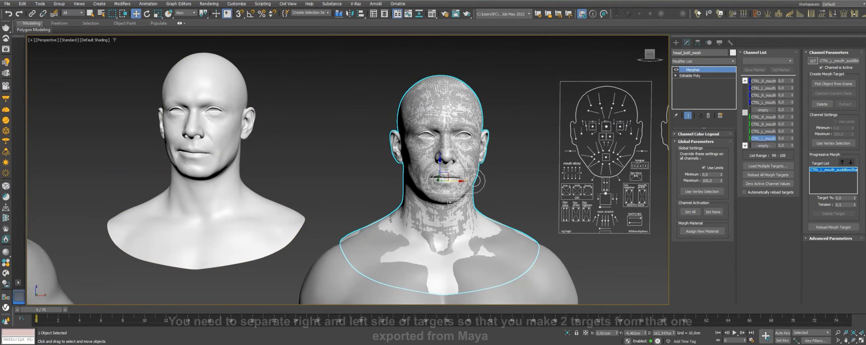
click(149, 70)
scroll(150, 70, down, 5)
scroll(150, 70, up, 2)
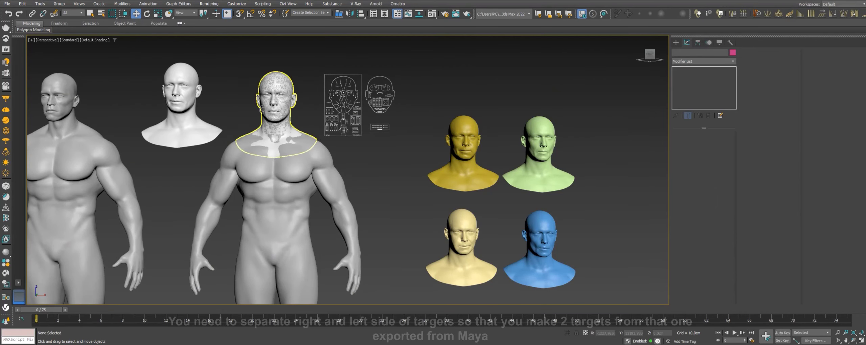
- Check the names and shape numbers of the green and blue suckBlow heads
click(274, 101)
click(537, 153)
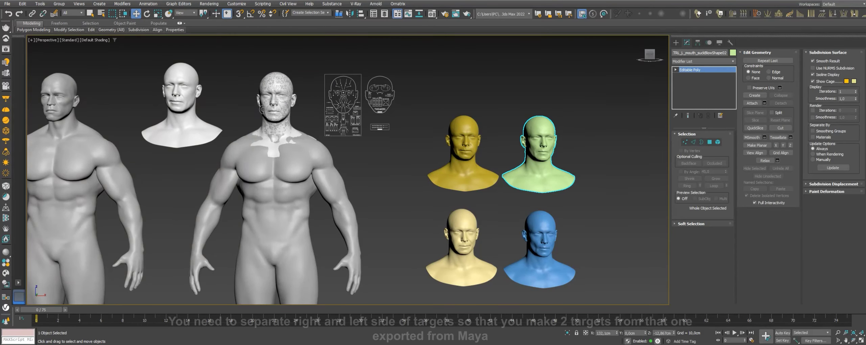
drag(727, 53, 721, 53)
click(540, 250)
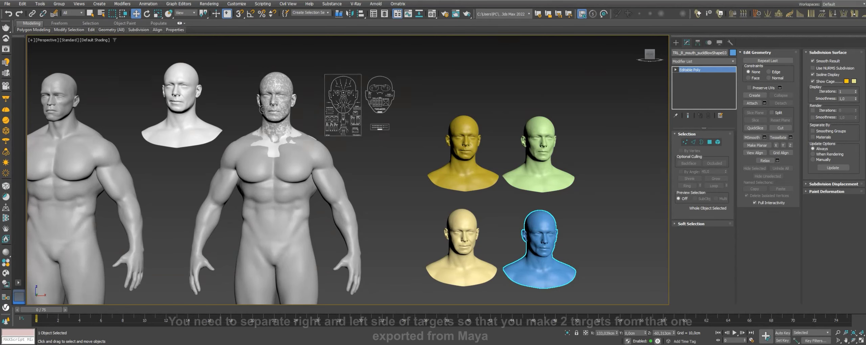
- Pick the green suckBlow head as the target of an empty Morpher channel on head_lod0_mesh
click(263, 109)
click(764, 146)
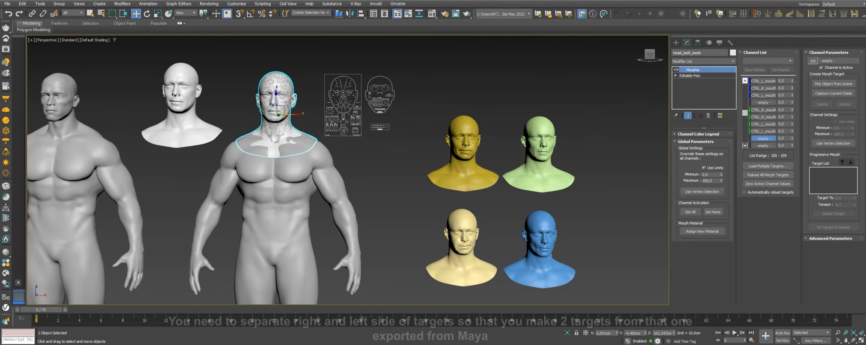
click(833, 84)
click(538, 153)
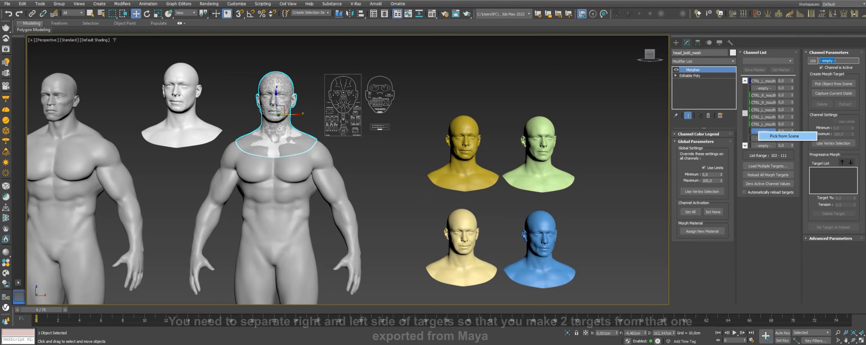
click(595, 209)
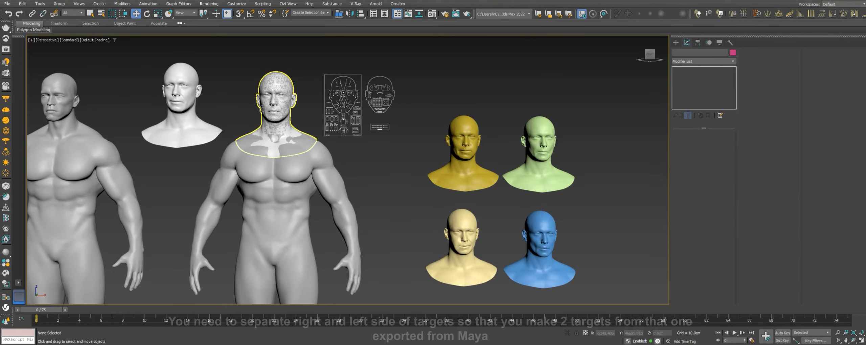
click(262, 109)
- Frame the head and set the CTRL_R_mouth channel value to 100
key(z)
click(784, 95)
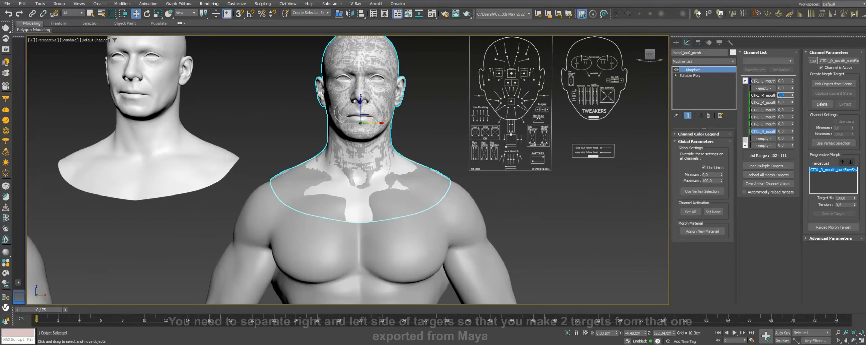
text(100)
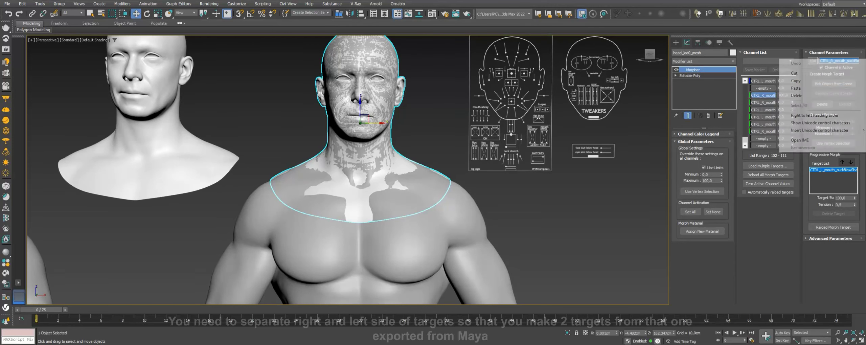
drag(763, 96, 793, 81)
- Take a single-mesh Snapshot of the wrapped body Arnold001, then reselect the left mouth channel and body
click(473, 220)
click(40, 4)
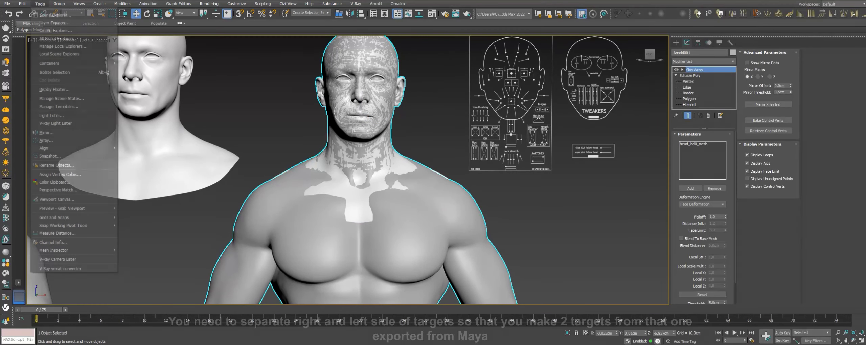
click(49, 156)
click(416, 214)
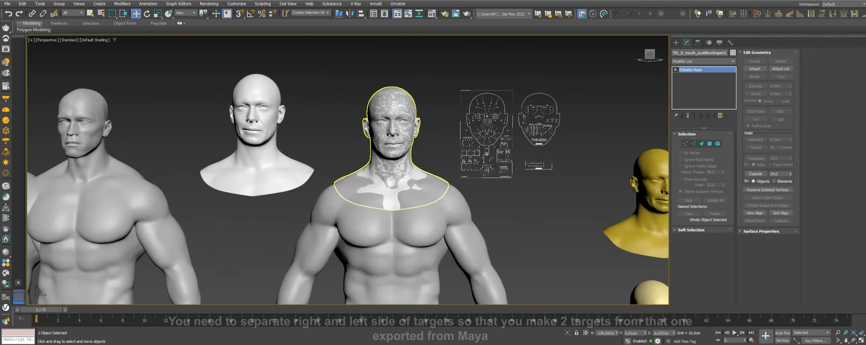
click(763, 110)
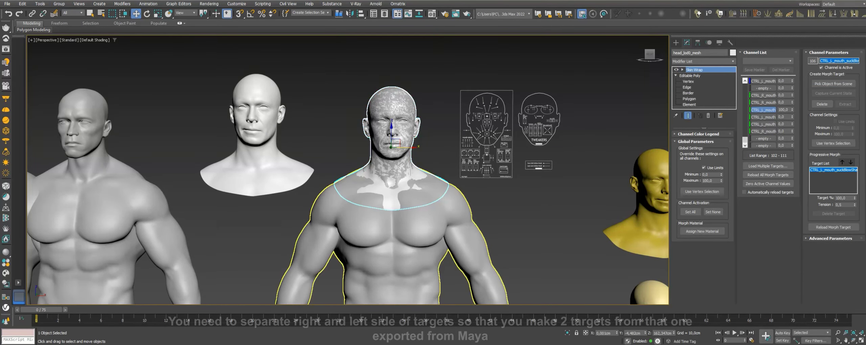
click(392, 257)
scroll(368, 199, up, 3)
- Snapshot the wrapped body Arnold001 into a new mesh copy
click(375, 190)
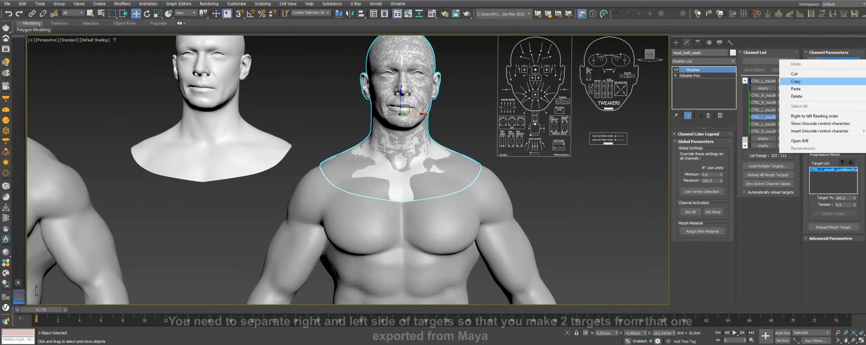
key(ctrl+z)
click(40, 4)
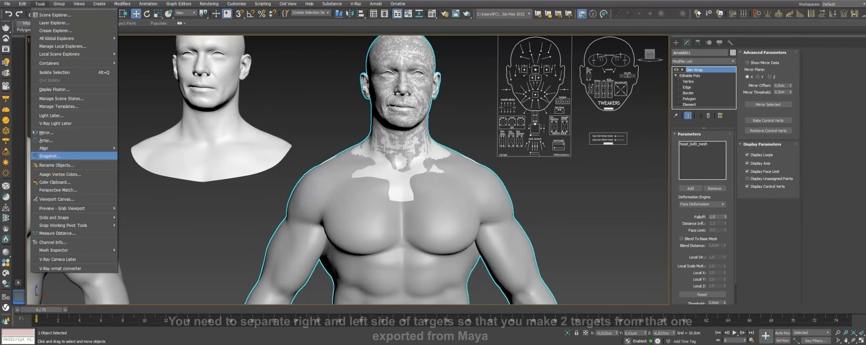
click(68, 155)
click(415, 214)
scroll(203, 169, down, 2)
click(375, 203)
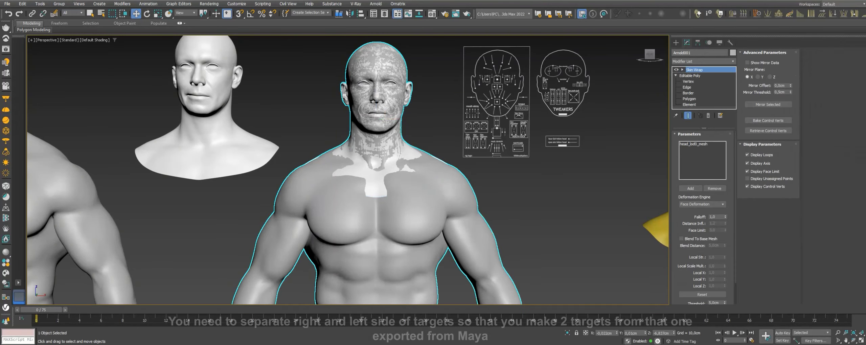
- Take another mesh snapshot of the wrapped body
click(39, 4)
click(67, 165)
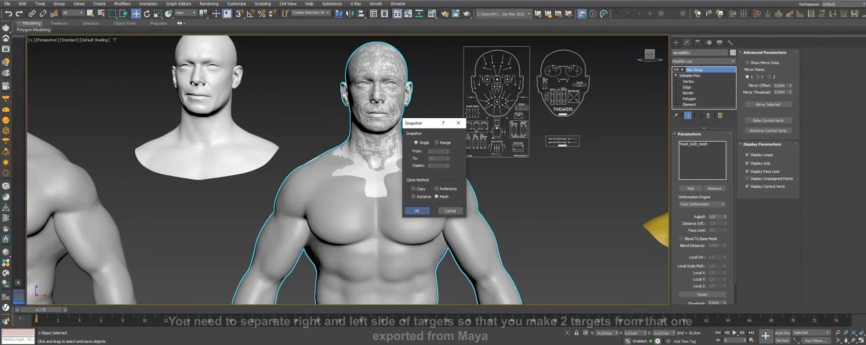
key(Return)
scroll(372, 169, down, 5)
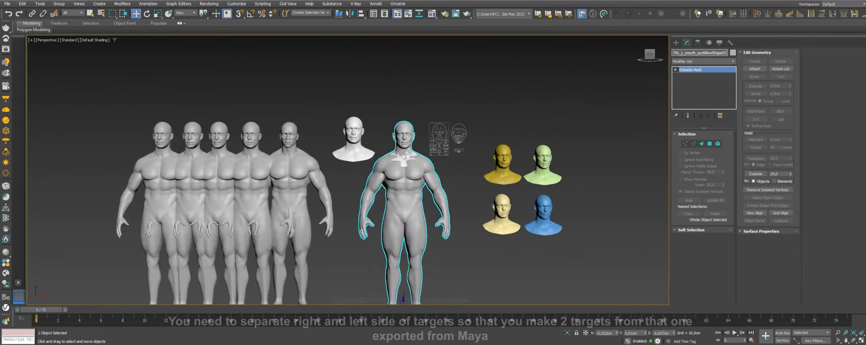
scroll(348, 169, down, 1)
scroll(376, 142, up, 5)
- Snapshot the body again and name the copy after the right mouth suckBlow channel, CTRL_R_mouth_suckBlowShape1
click(376, 101)
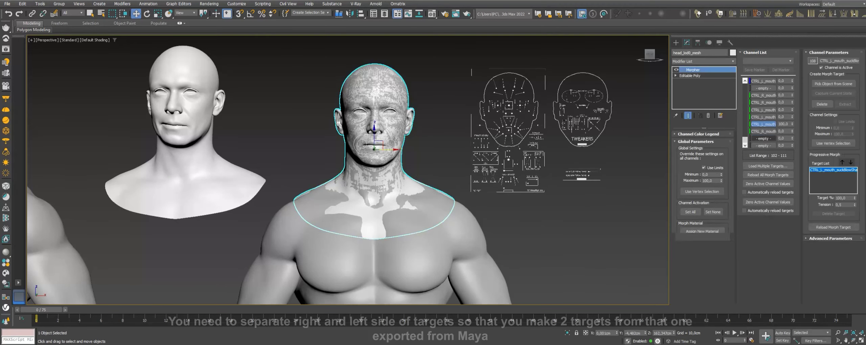
click(763, 131)
right_click(835, 61)
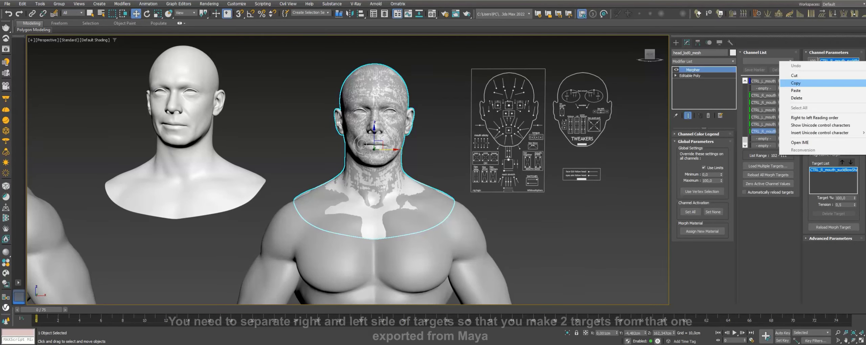
click(795, 83)
click(372, 264)
click(40, 4)
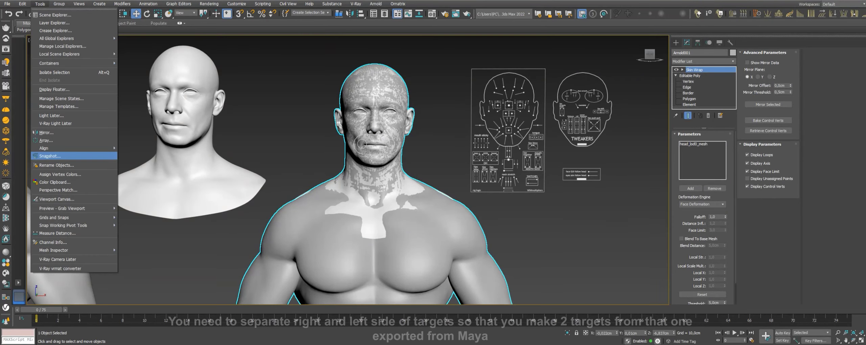
click(50, 156)
click(458, 209)
click(696, 53)
right_click(679, 53)
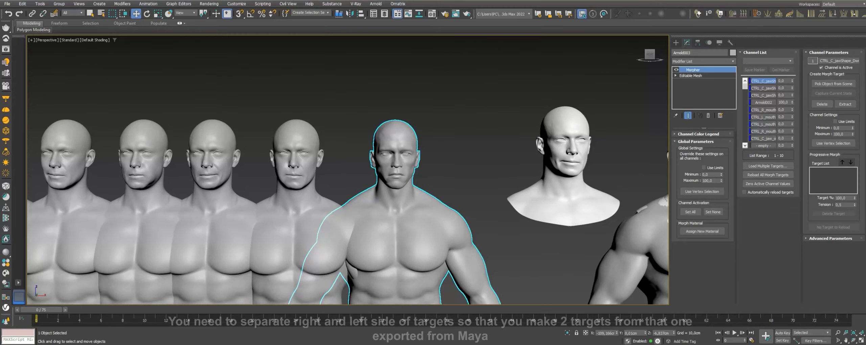
- Load body copies into empty Morpher channels 122, 123 and 124 with Pick from Scene
drag(745, 83, 744, 117)
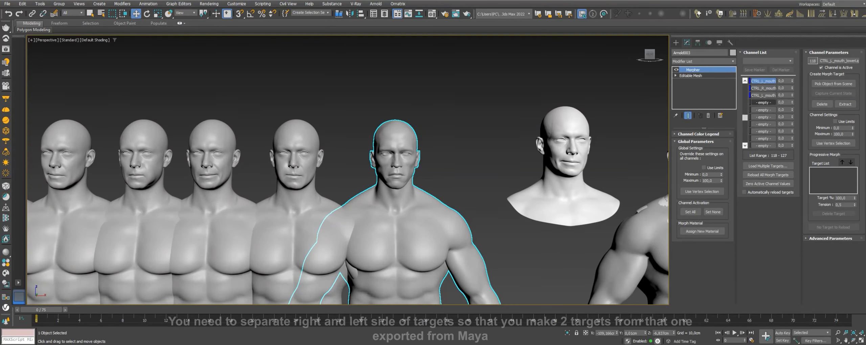
click(763, 109)
click(833, 83)
click(308, 190)
right_click(763, 117)
click(788, 121)
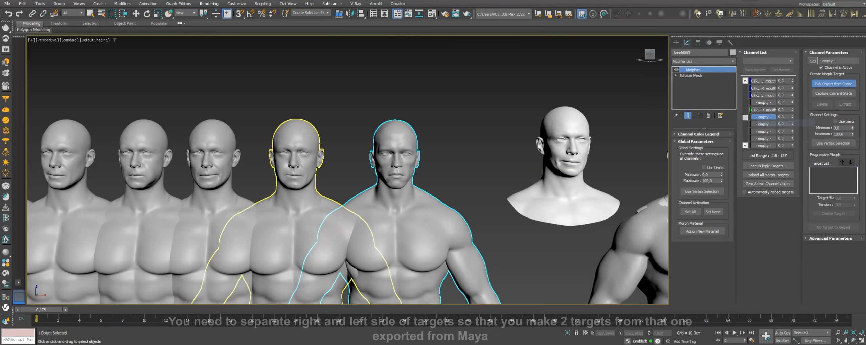
click(308, 189)
right_click(763, 124)
click(788, 129)
click(146, 189)
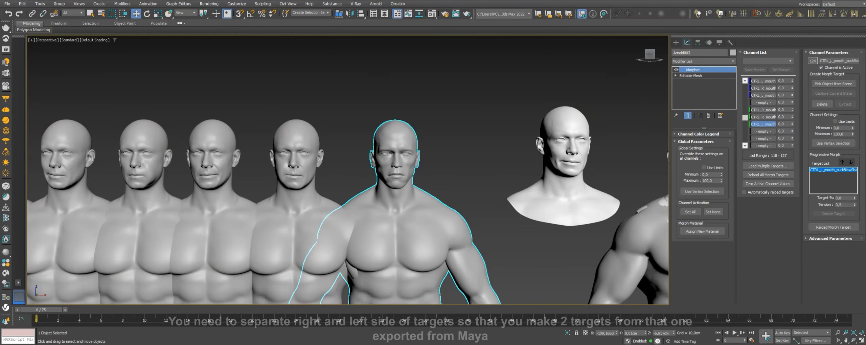
- Load the remaining body copies into Morpher channels 125, 126 and 127
right_click(763, 132)
click(787, 135)
click(68, 189)
middle_drag(338, 169, 585, 169)
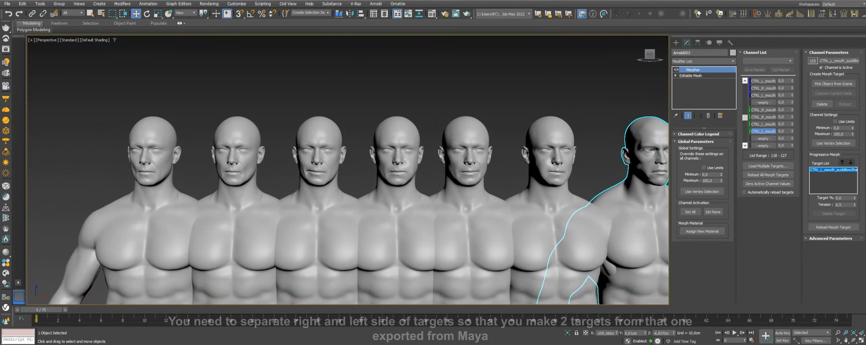
right_click(763, 139)
click(788, 143)
click(237, 190)
right_click(762, 146)
click(788, 150)
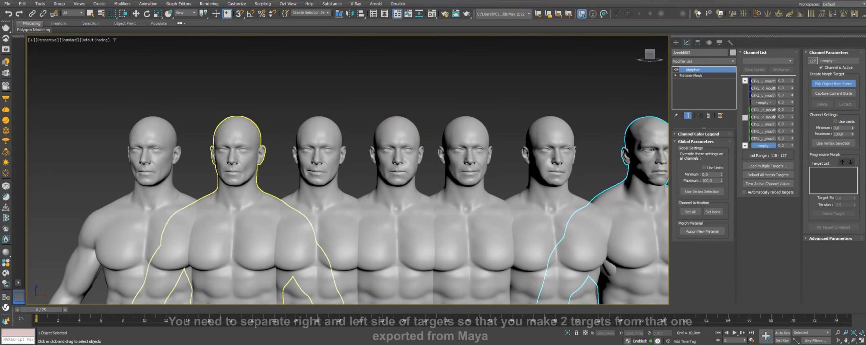
click(308, 190)
middle_drag(575, 170, 324, 176)
- Enable Use Limits and raise the right mouth suckBlow channel to 100 to test it
scroll(399, 176, up, 5)
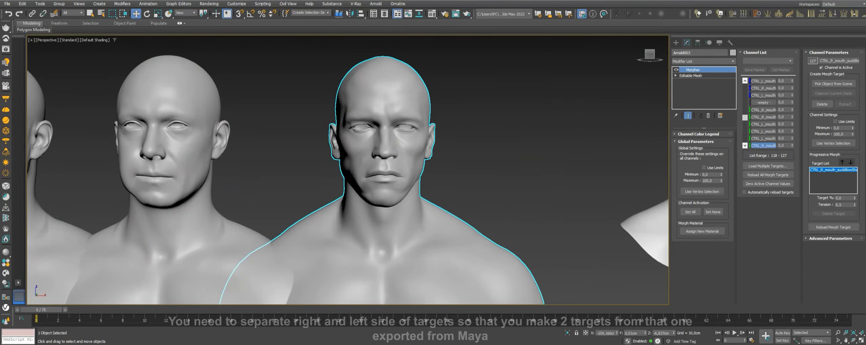
click(704, 168)
click(710, 174)
drag(792, 109, 792, 85)
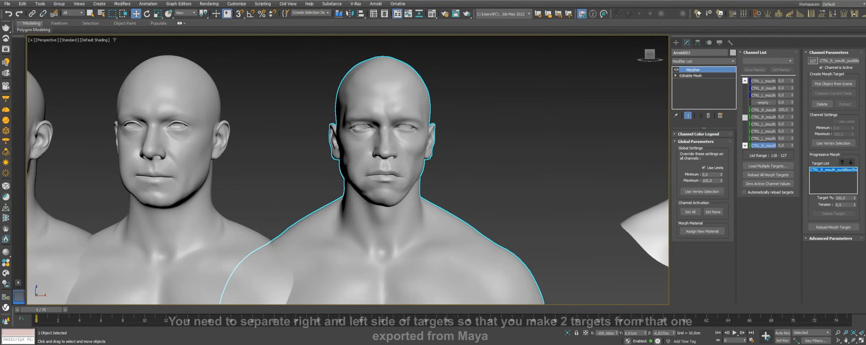
scroll(389, 142, down, 5)
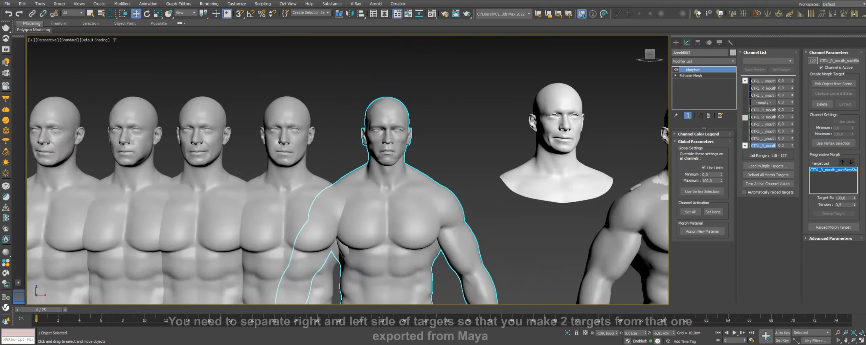
scroll(389, 142, down, 4)
scroll(389, 142, down, 2)
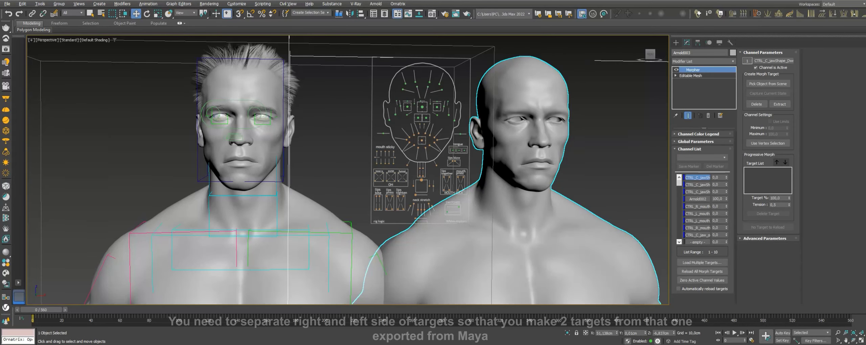
- Copy the bald head's right-side suckBlow target name and load it into rigged-head channel 98
scroll(703, 210, down, 10)
click(698, 199)
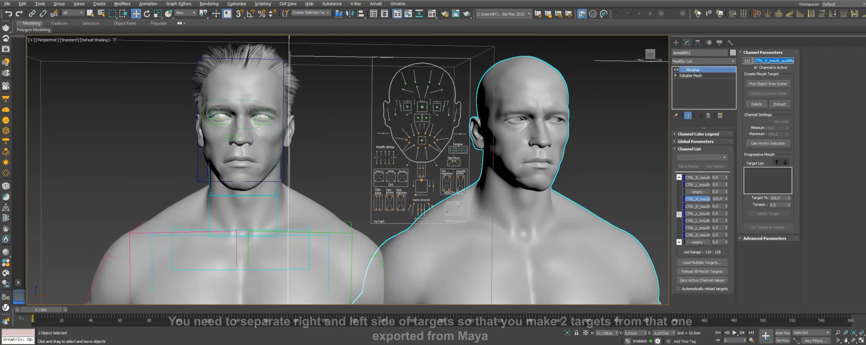
right_click(773, 60)
click(784, 82)
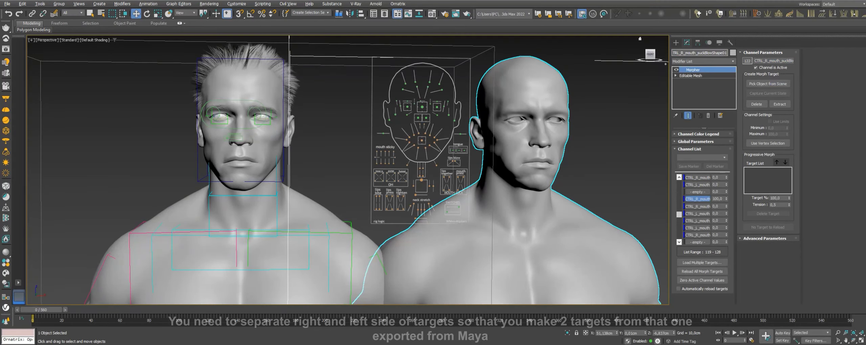
click(244, 210)
click(693, 87)
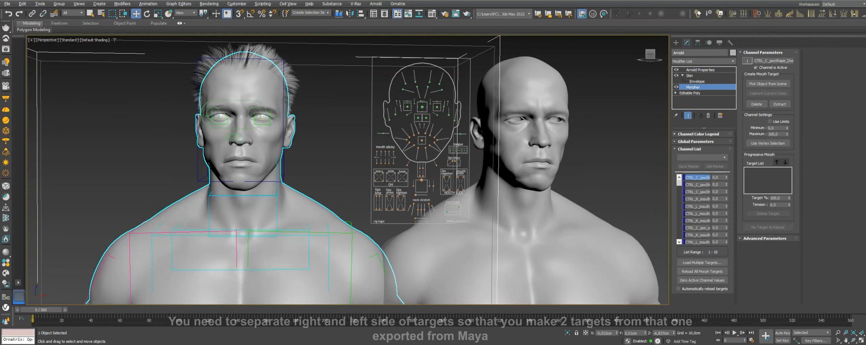
drag(679, 182, 679, 232)
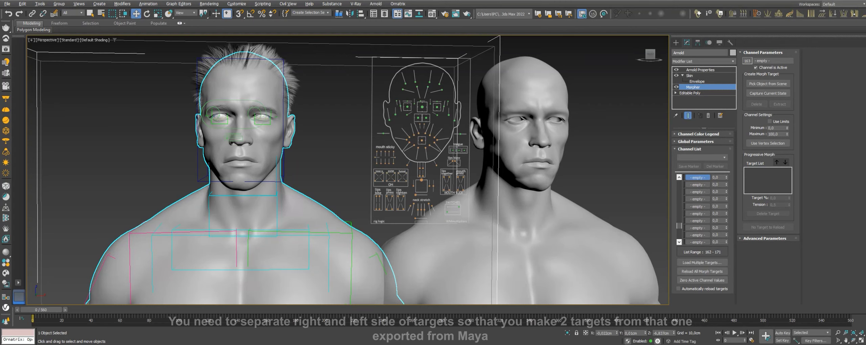
drag(679, 210, 679, 206)
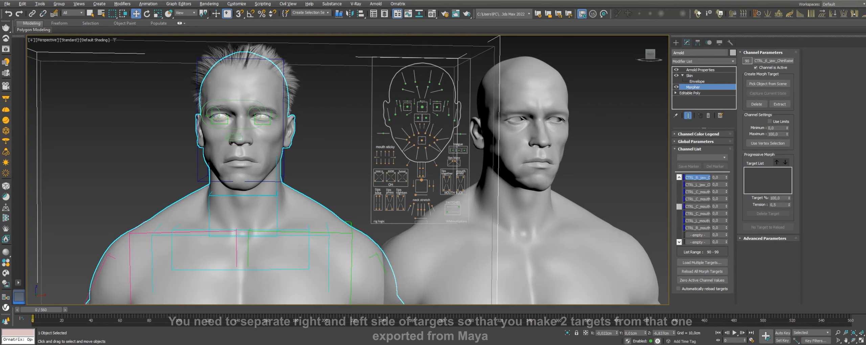
click(678, 242)
click(697, 191)
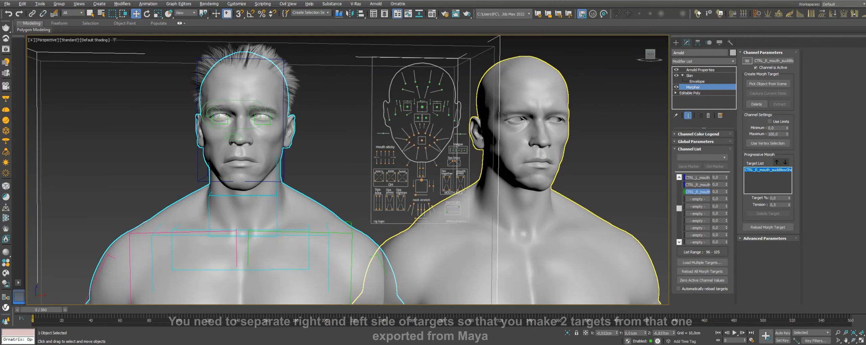
- Copy the next target and object names, then load the right-side suckBlow shape into channel 99
click(524, 203)
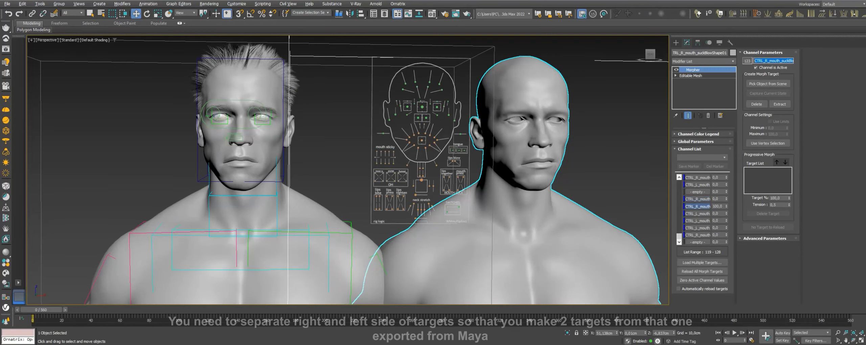
right_click(773, 61)
click(788, 83)
double_click(697, 52)
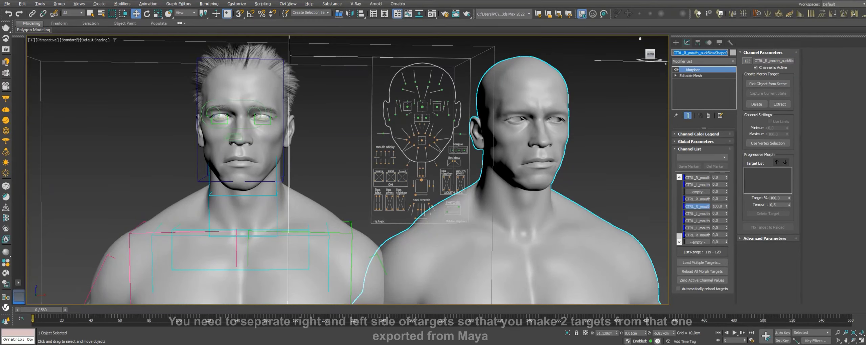
right_click(695, 53)
click(706, 81)
click(244, 81)
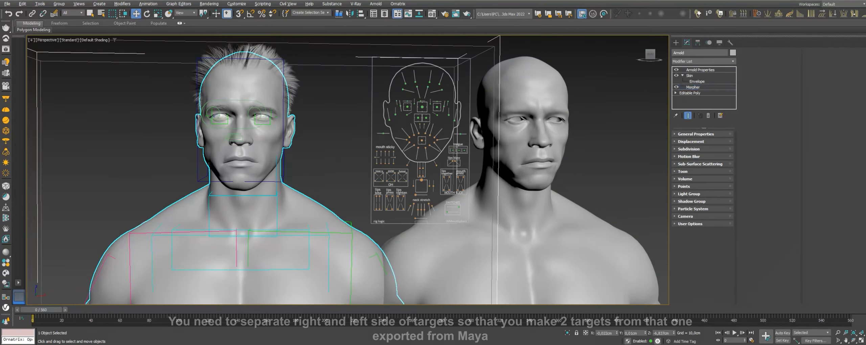
click(696, 199)
click(767, 84)
click(524, 203)
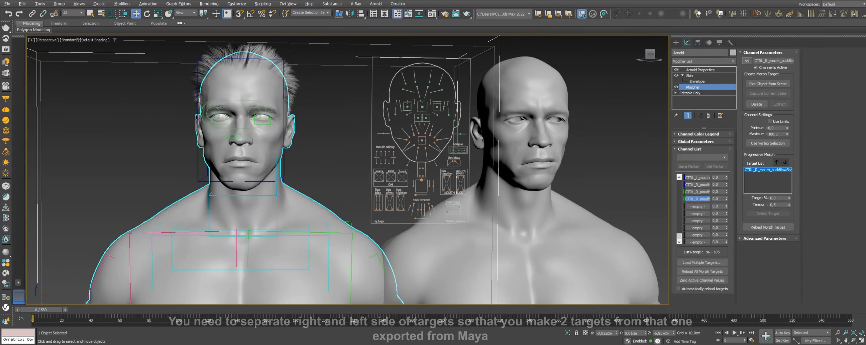
click(524, 203)
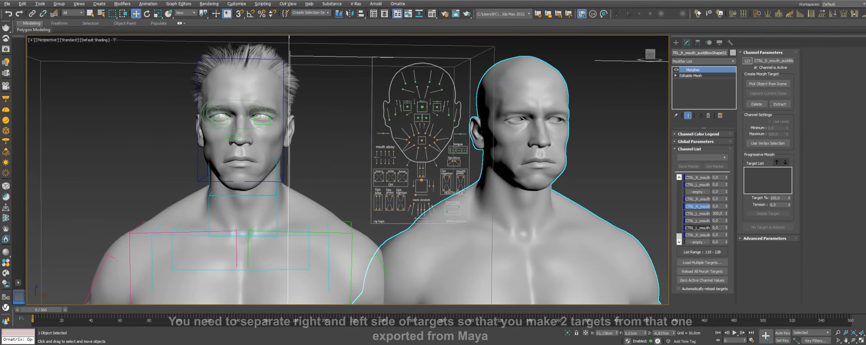
- Copy the left-side mouth channel 124 name from the bald head
click(697, 213)
right_click(767, 60)
click(782, 81)
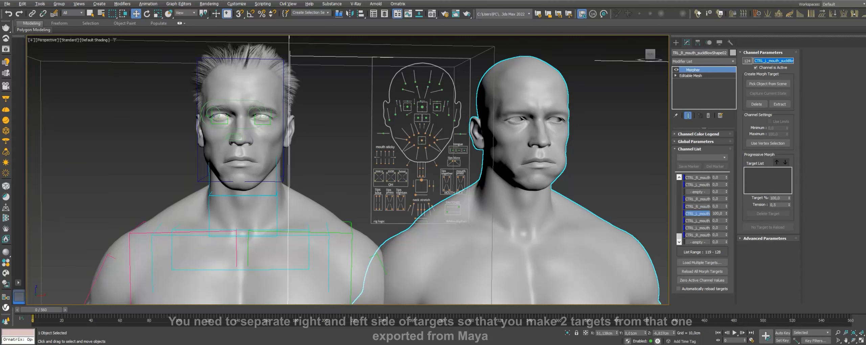
click(244, 220)
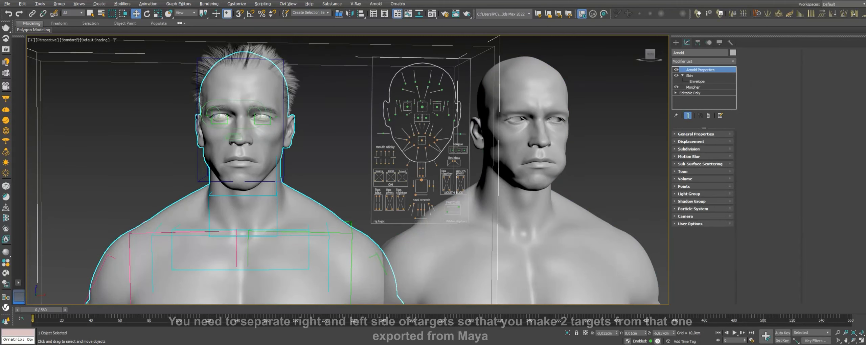
click(693, 87)
click(514, 230)
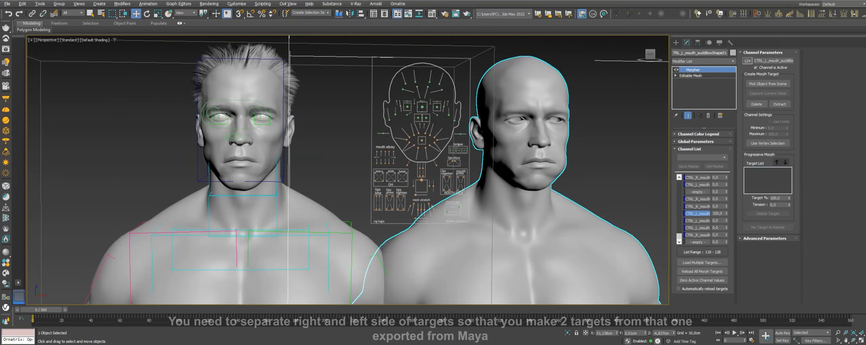
- Copy channel 125's name and the bald head's object name for the rigged head
click(697, 221)
double_click(772, 61)
right_click(757, 61)
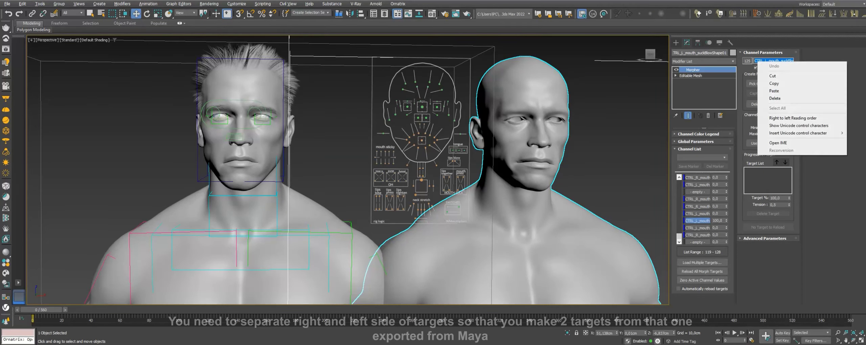
click(774, 84)
double_click(697, 53)
right_click(697, 53)
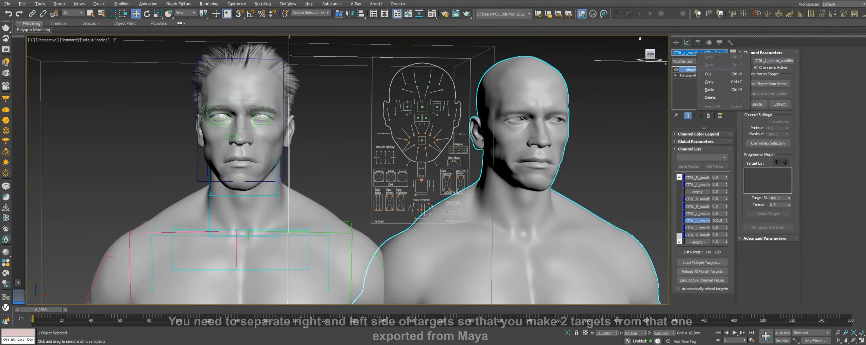
click(709, 90)
click(237, 159)
click(692, 87)
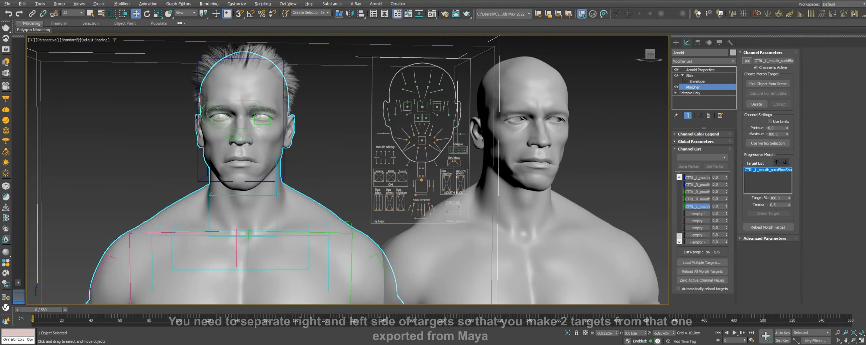
click(517, 166)
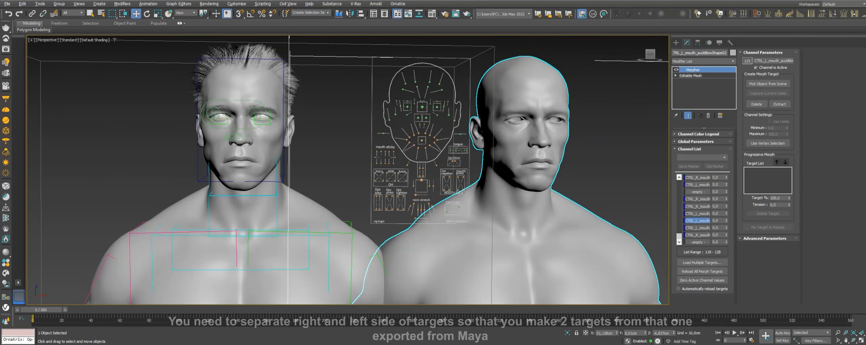
- Copy the left-side mouth channel 126 name and check the rigged head's morph channels
click(697, 228)
right_click(774, 60)
click(778, 67)
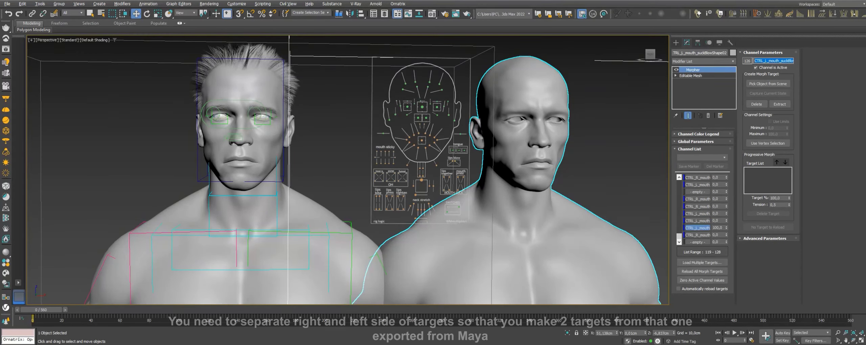
click(237, 159)
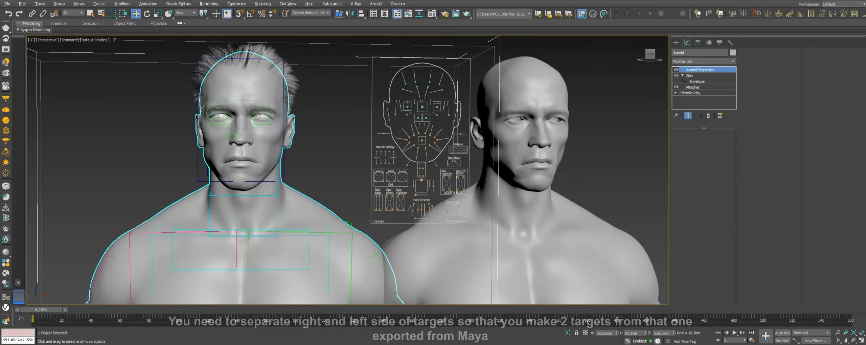
click(692, 87)
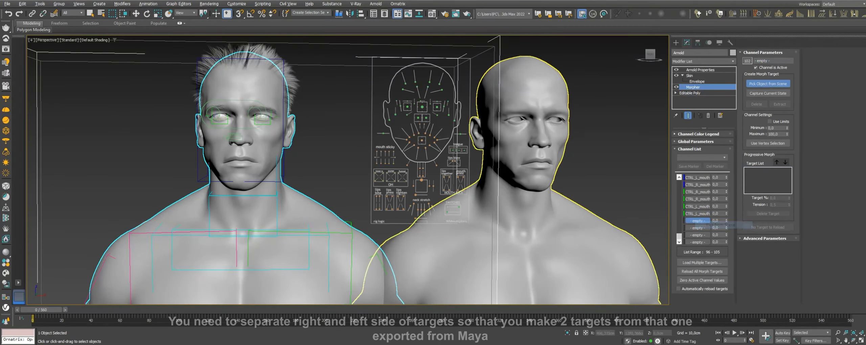
click(527, 163)
- Copy the right-side mouth channel 127 name and compare it with the rigged head's channels
click(697, 235)
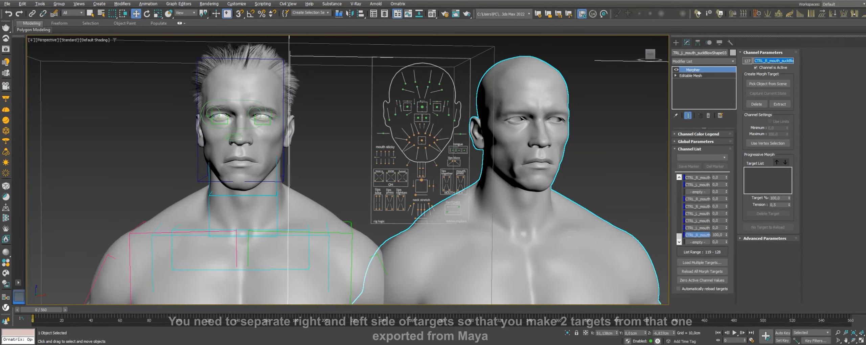
right_click(772, 61)
click(774, 82)
click(699, 53)
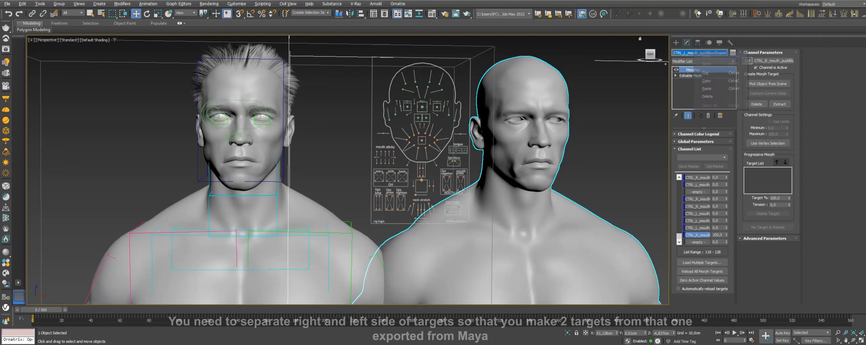
click(244, 152)
click(693, 87)
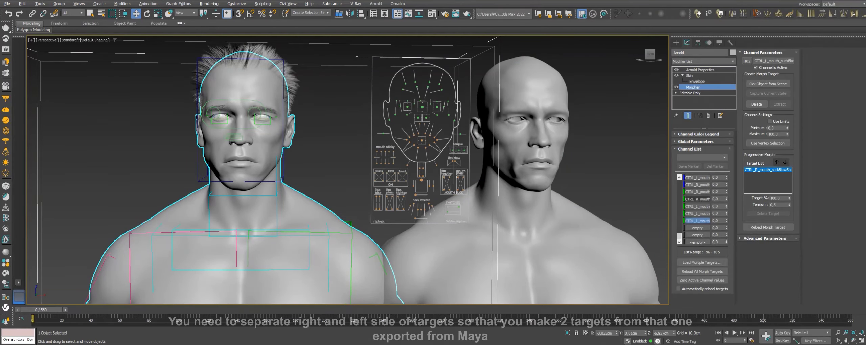
click(527, 220)
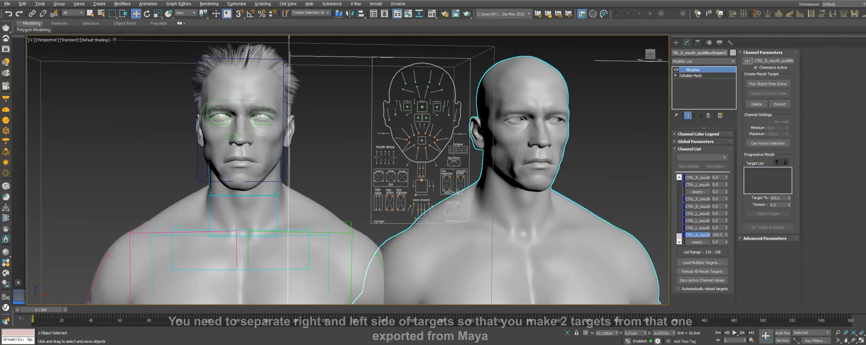
- Assign a Float Limit controller to the suckBlow control's Z Position under Zero Pos XYZ
scroll(378, 128, up, 10)
click(404, 155)
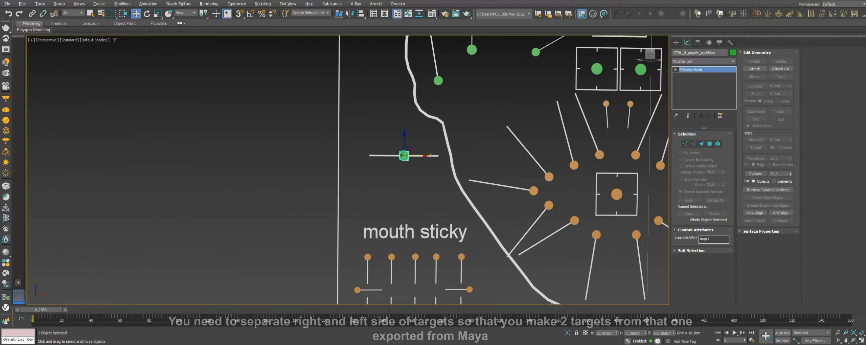
click(683, 111)
click(688, 122)
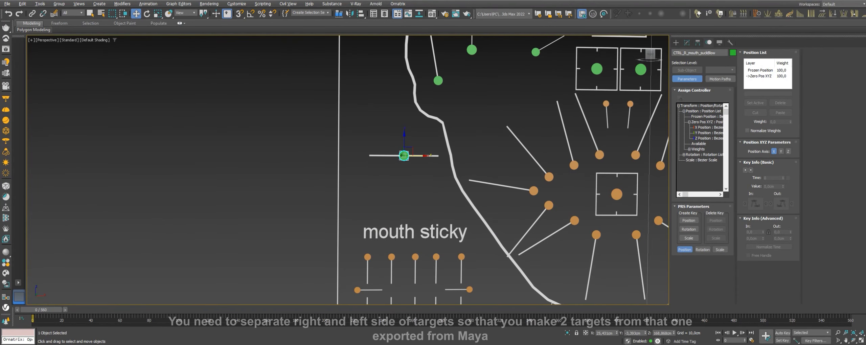
click(680, 98)
click(432, 146)
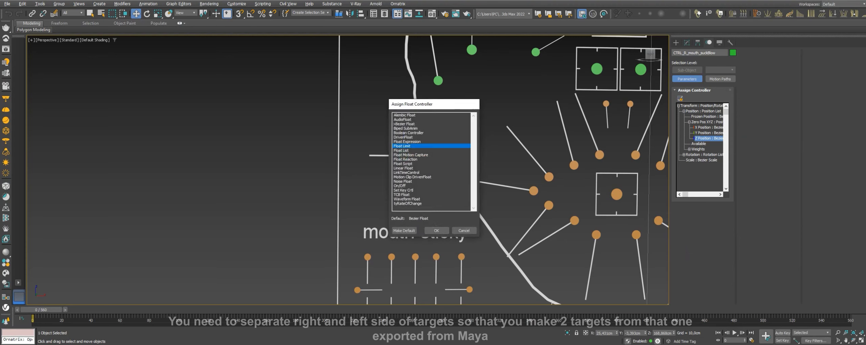
click(404, 231)
click(741, 109)
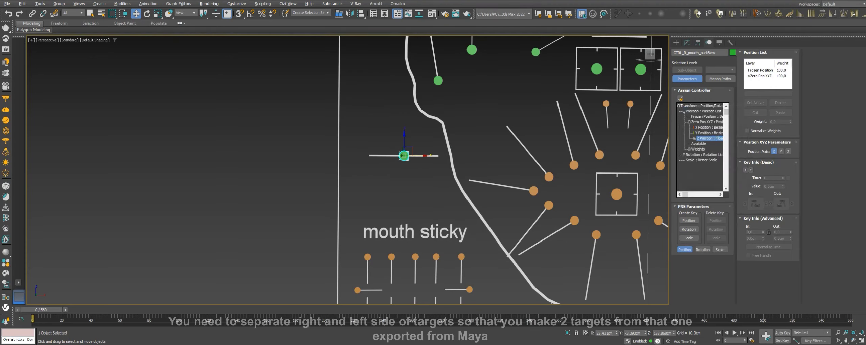
- Switch the move axes to Parent space and add a Float Limit to Y Position
middle_drag(440, 135, 403, 172)
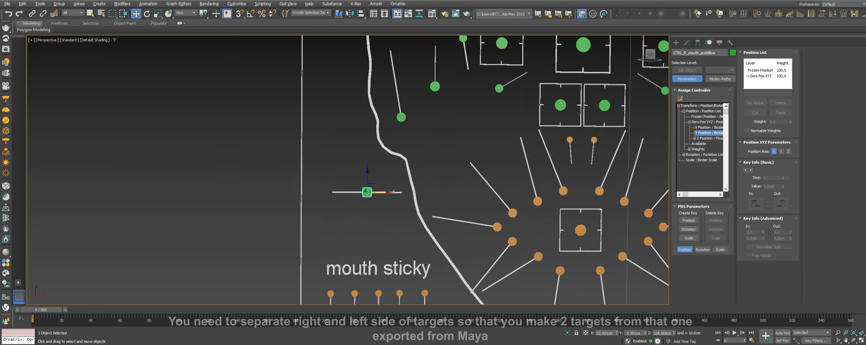
click(185, 12)
click(183, 34)
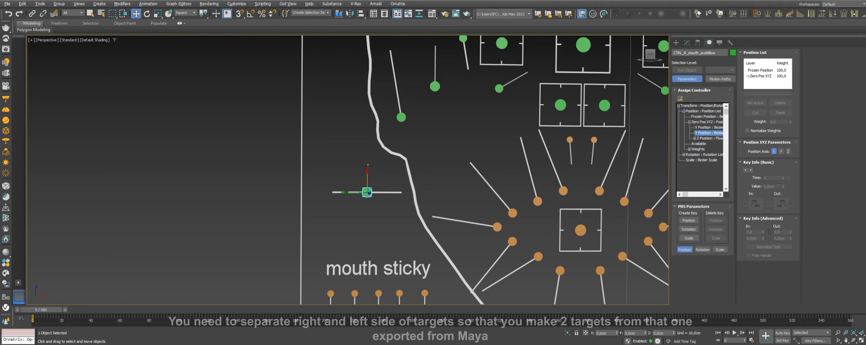
click(680, 98)
click(432, 146)
click(405, 231)
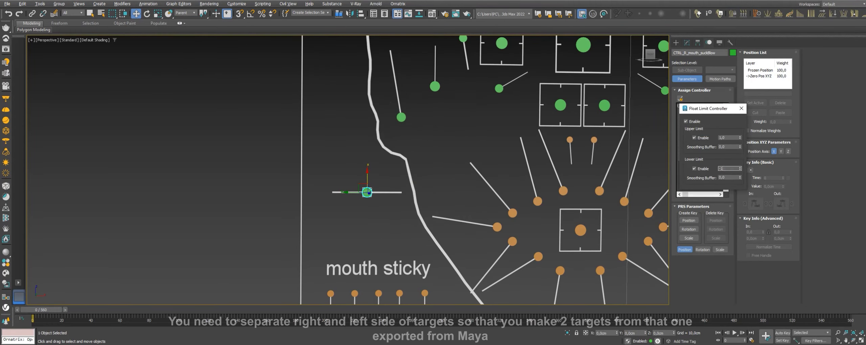
click(741, 109)
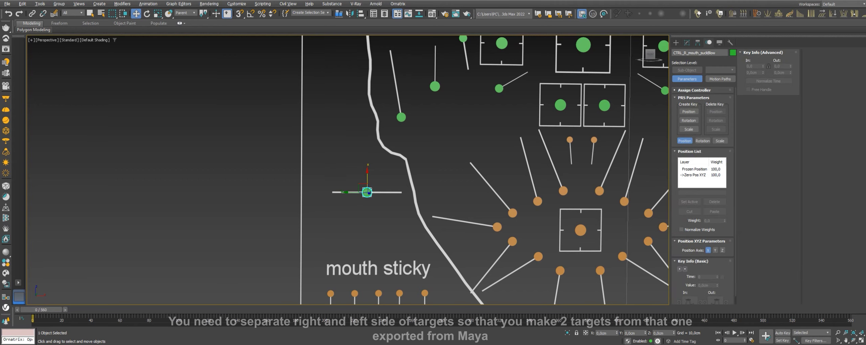
- Add a Float Limit to X Position and recolour the right control orange
click(680, 98)
double_click(403, 146)
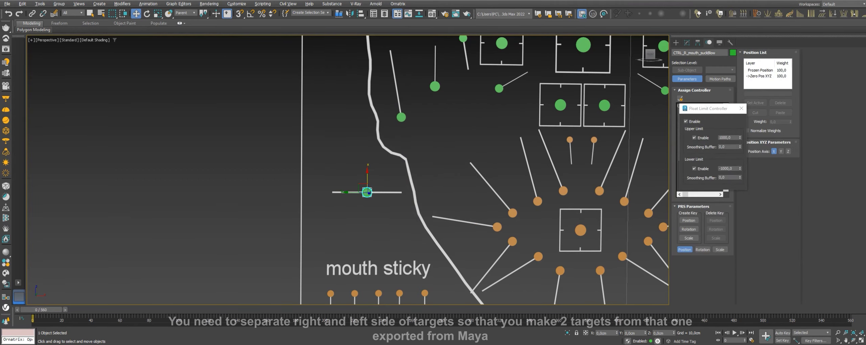
click(741, 109)
click(733, 52)
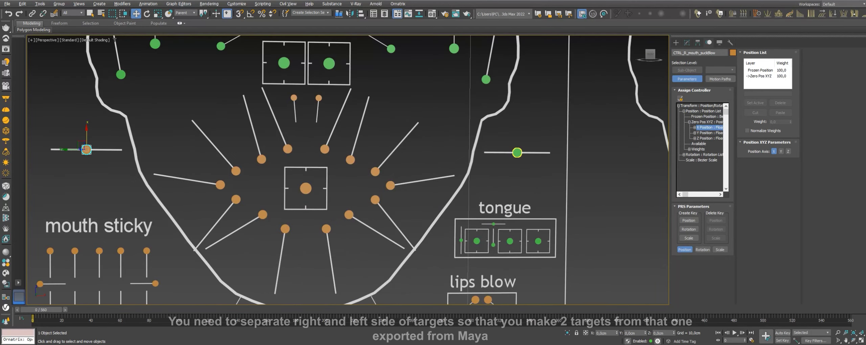
- Give CTRL_L_mouth_suckBlow's position a Float Limit with limit value 0, then set its colour
click(707, 138)
click(680, 98)
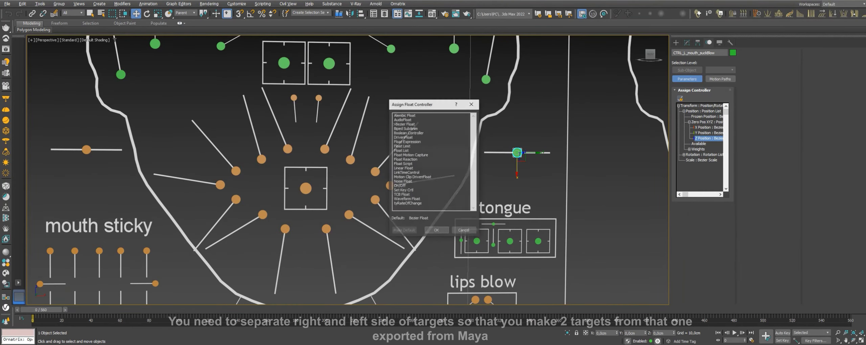
double_click(406, 149)
text(0)
key(Tab)
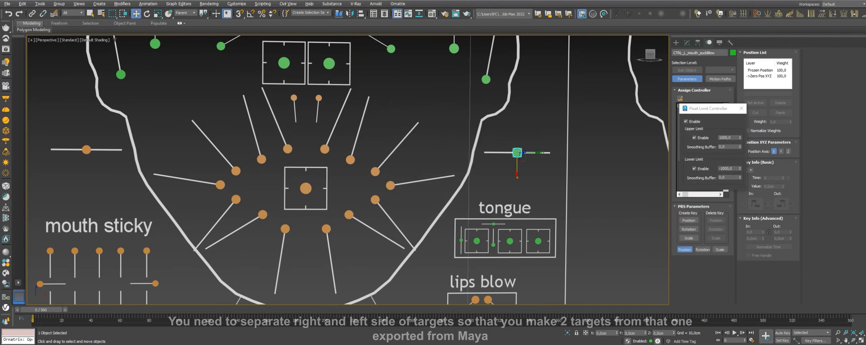
click(727, 168)
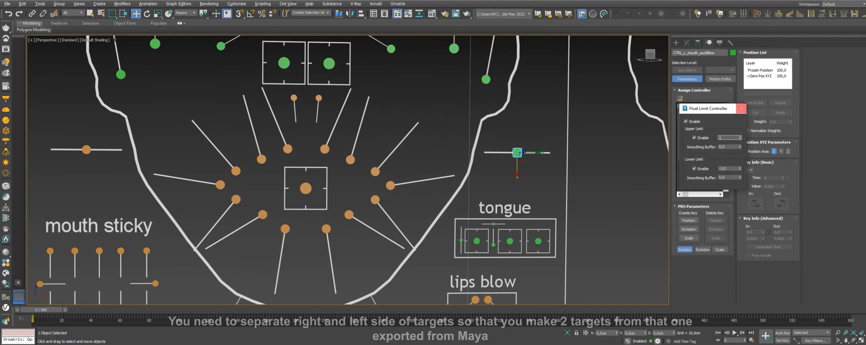
scroll(538, 174, down, 5)
click(732, 53)
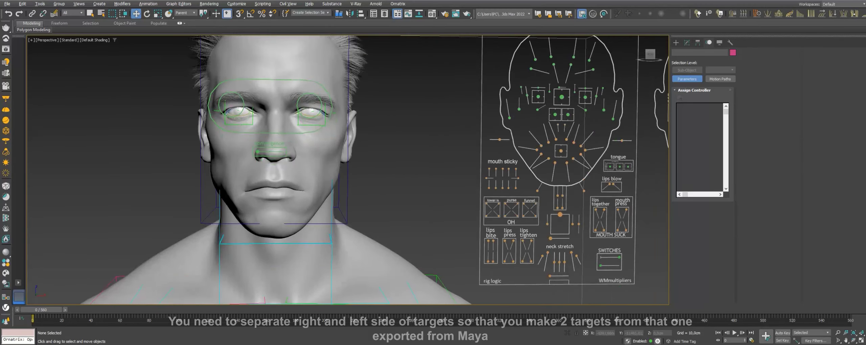
- Open the Reaction Manager and add CTRL_R_mouth_suckBlow's limited Y Position as a master
click(148, 4)
click(162, 157)
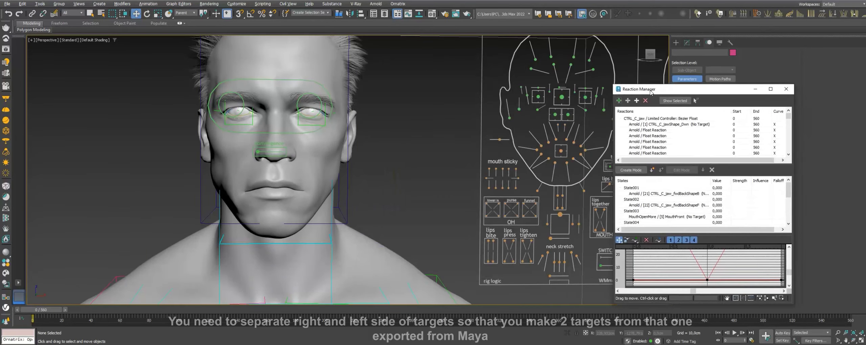
middle_drag(237, 169, 206, 167)
click(617, 99)
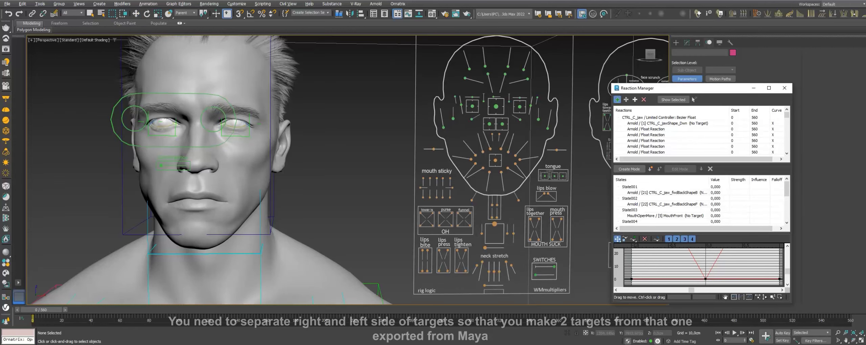
scroll(424, 158, up, 5)
click(440, 142)
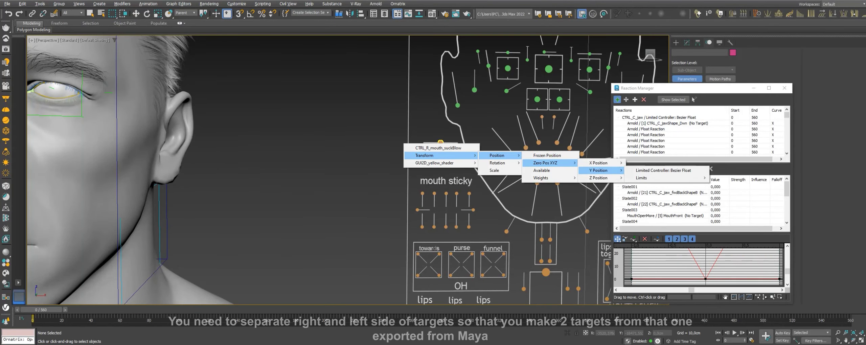
click(659, 162)
scroll(660, 163, down, 5)
- Add the head's Morpher channels 98, 99 and 103 (CTRL_R_mouth_suckBlowShape01–03) as driven reactions
click(450, 123)
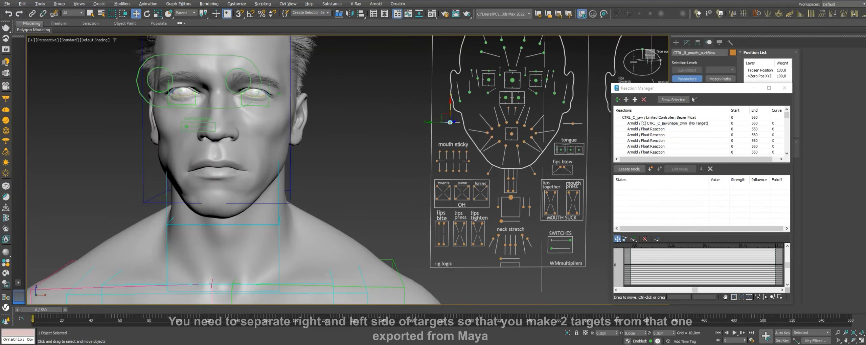
middle_drag(449, 122, 455, 152)
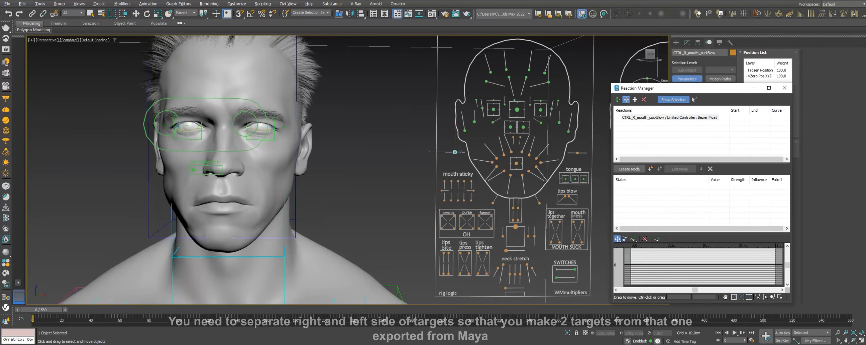
click(235, 179)
mouse_move(322, 197)
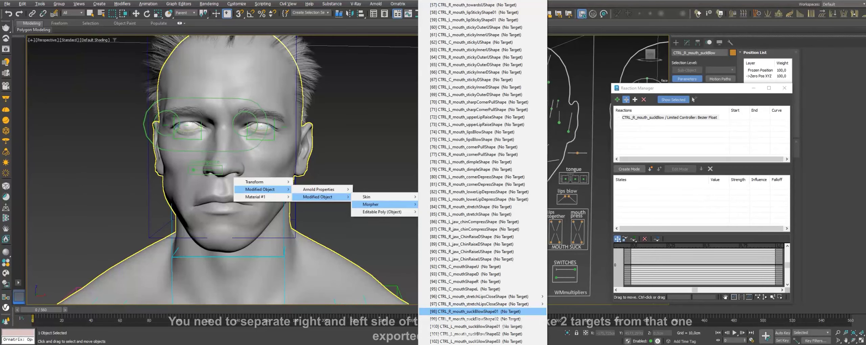
click(473, 311)
click(294, 262)
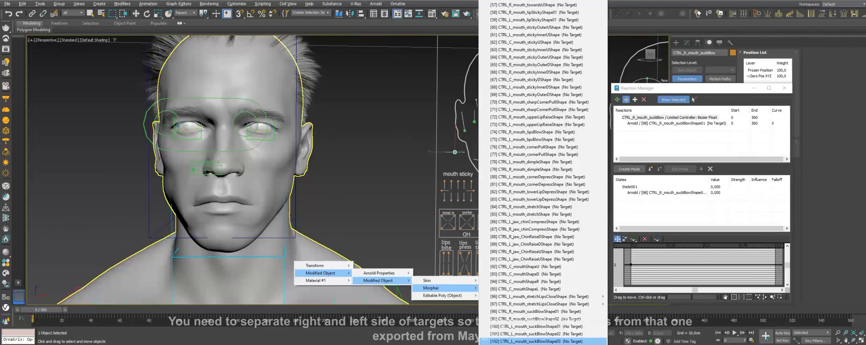
click(527, 318)
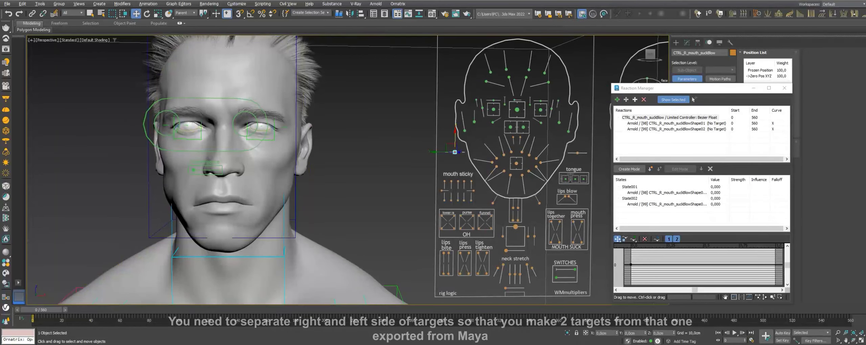
click(307, 256)
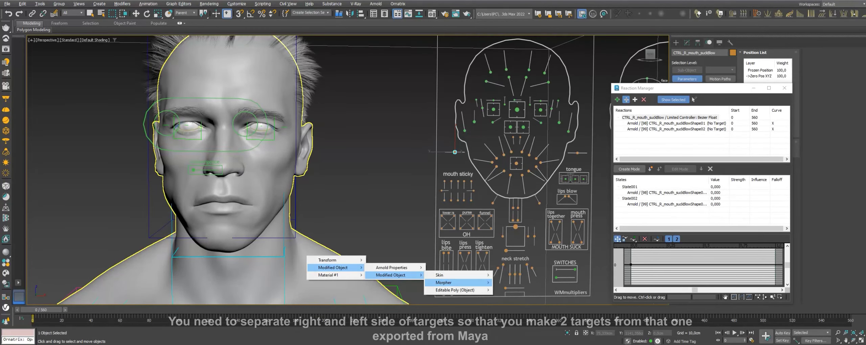
mouse_move(446, 282)
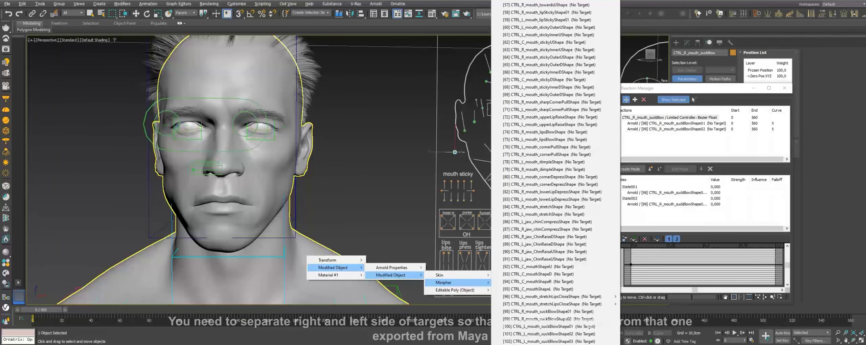
click(548, 341)
- In Create Mode, test the head's suckBlow Morpher channel at 100, then reset it to 0
middle_drag(338, 169, 314, 165)
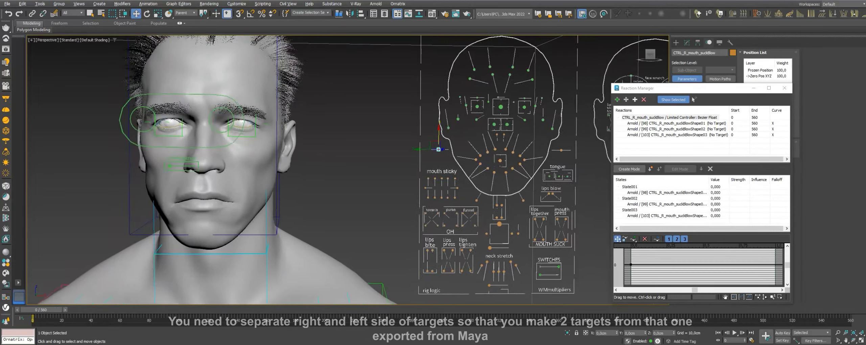
click(629, 168)
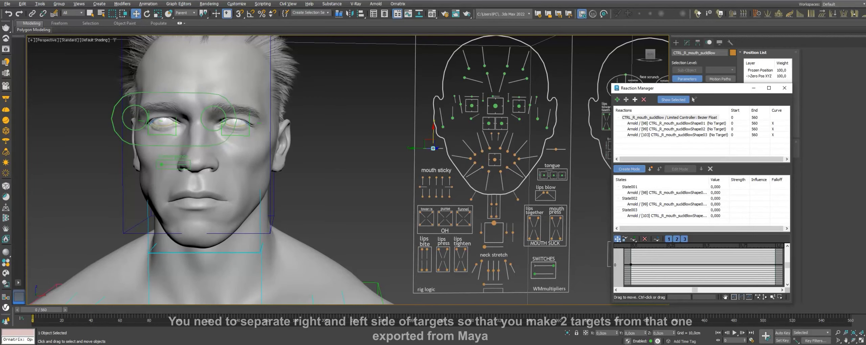
click(236, 169)
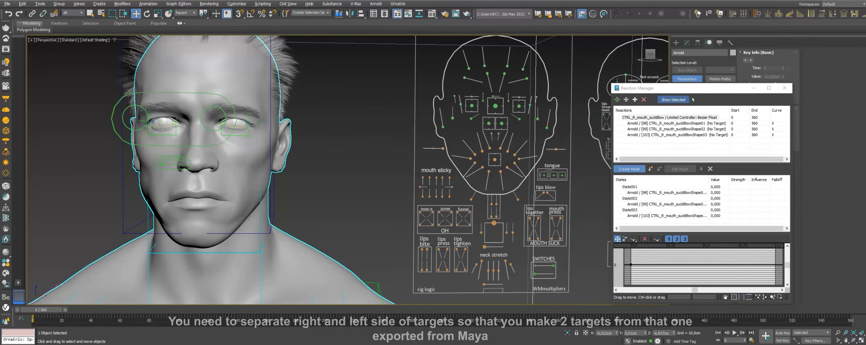
drag(662, 92, 393, 95)
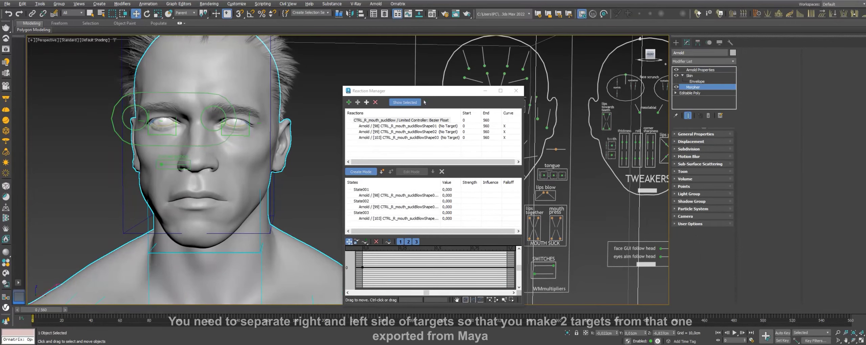
key(Return)
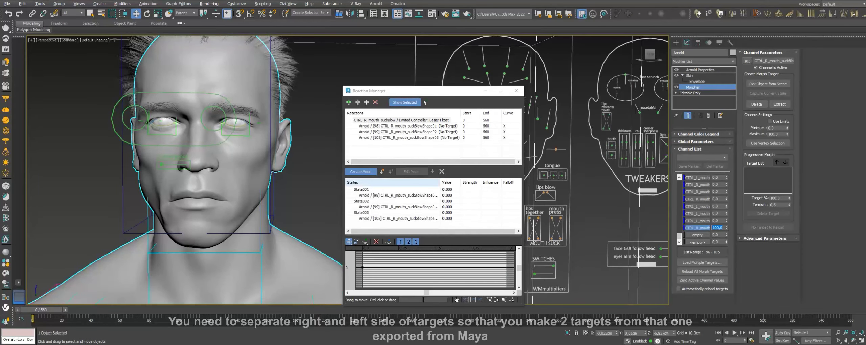
text(0)
key(Return)
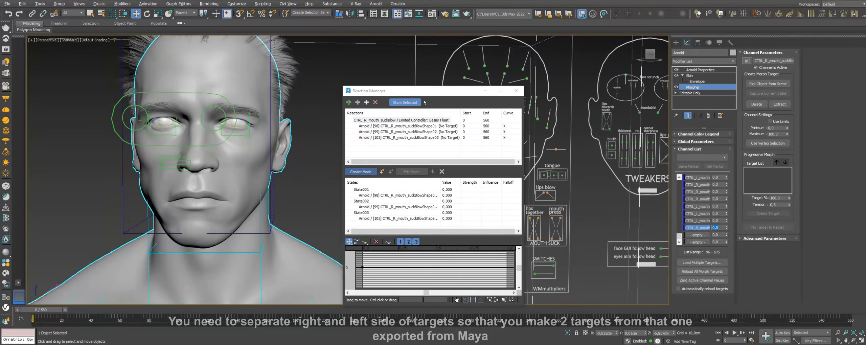
- Delete the suckBlowShape03 (channel 103) reaction from the Reaction Manager
click(423, 102)
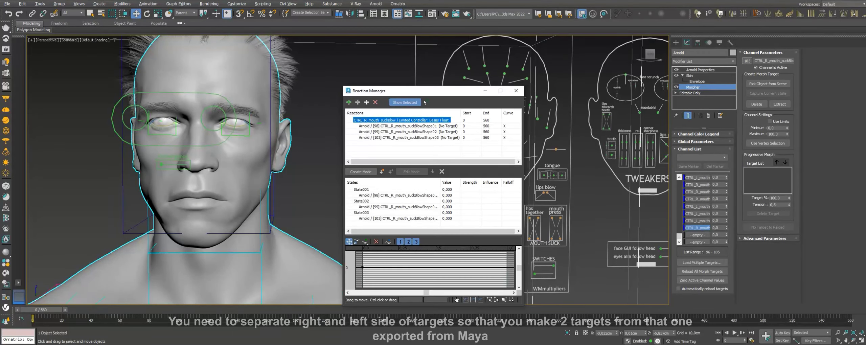
click(406, 137)
click(375, 102)
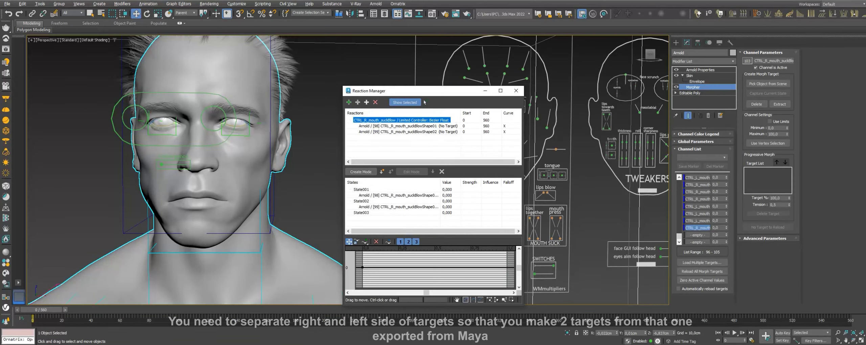
drag(390, 94, 590, 103)
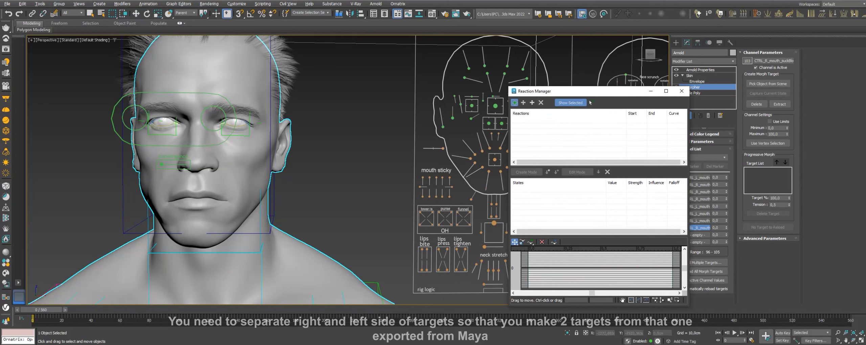
- Rename the head's Morpher channel from L to R, making it CTRL_R_mouth
key(w)
click(443, 148)
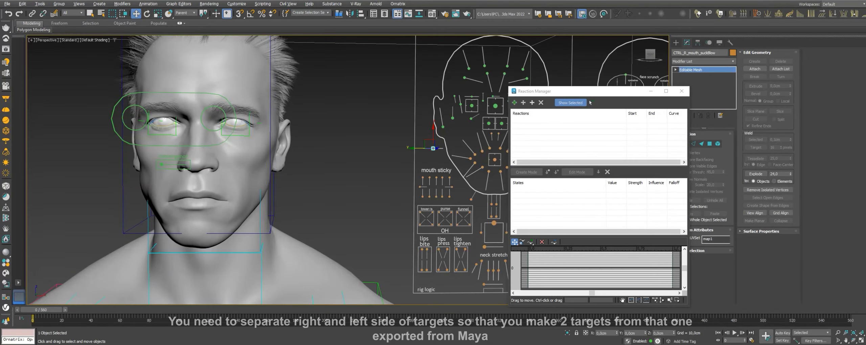
click(264, 85)
click(692, 87)
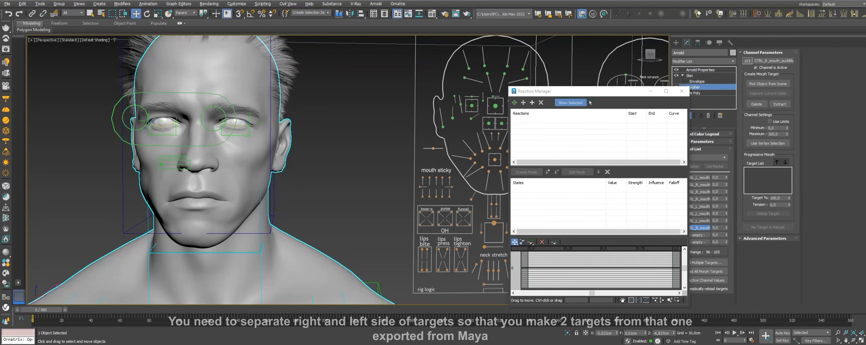
drag(630, 96, 541, 80)
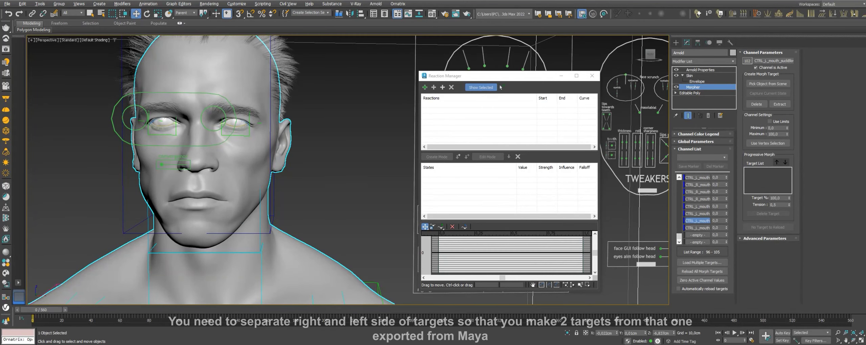
drag(764, 61, 766, 61)
text(R)
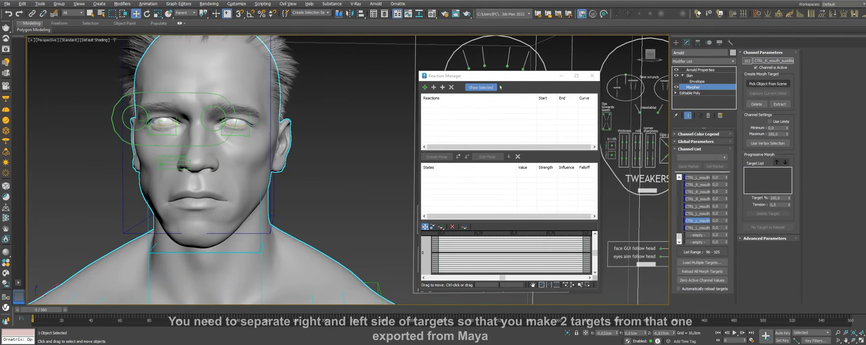
key(Return)
drag(500, 88, 558, 100)
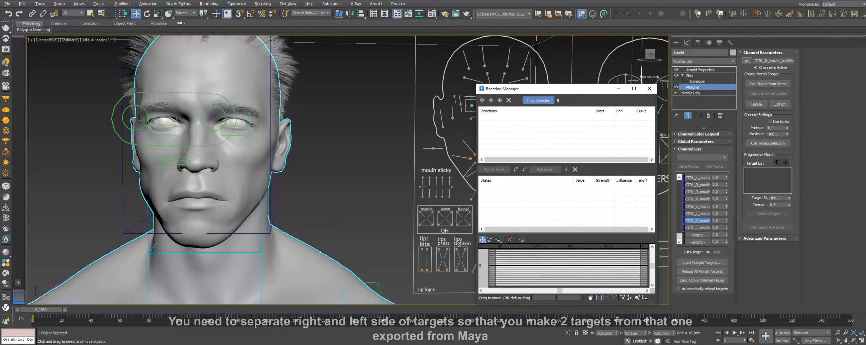
- Set CTRL_R_mouth_suckBlow's position as the reaction master and begin adding the head as driven
click(433, 148)
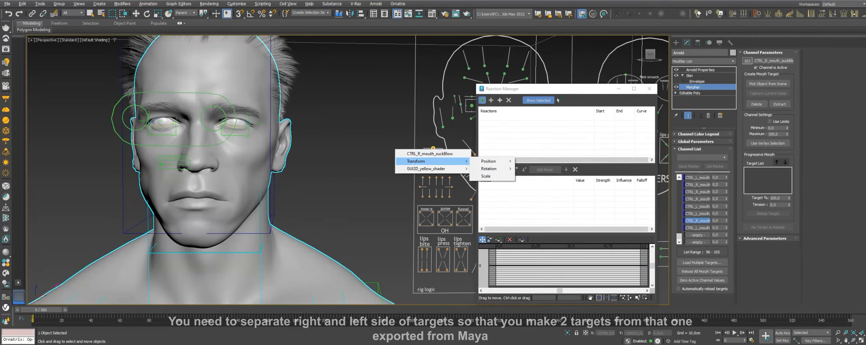
click(661, 101)
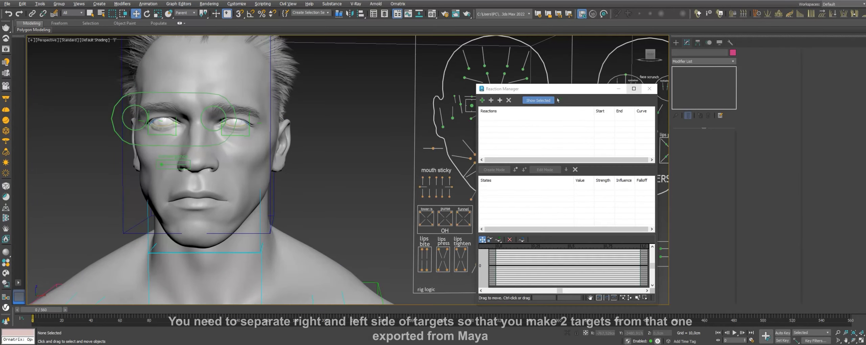
click(649, 89)
click(78, 4)
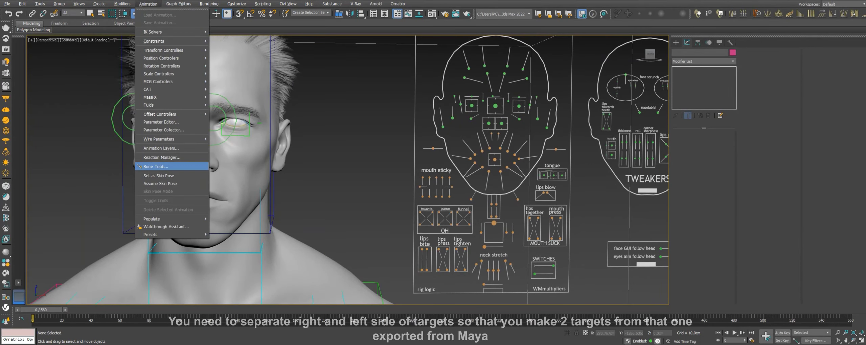
click(152, 157)
drag(406, 63, 576, 87)
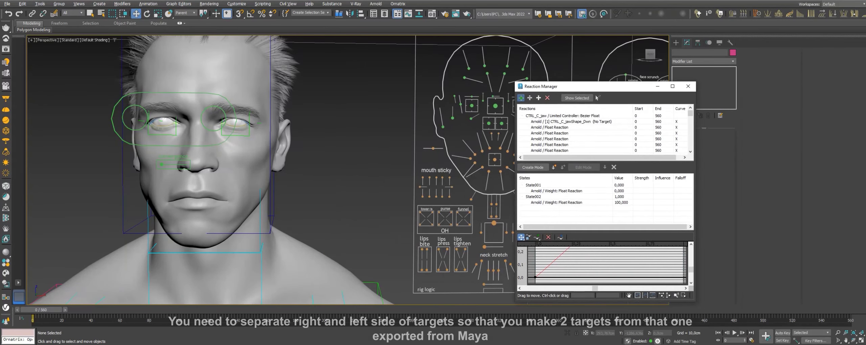
click(433, 148)
mouse_move(541, 169)
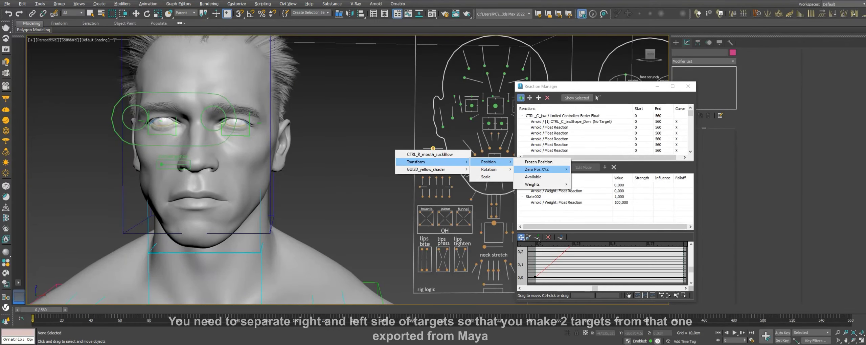
click(643, 177)
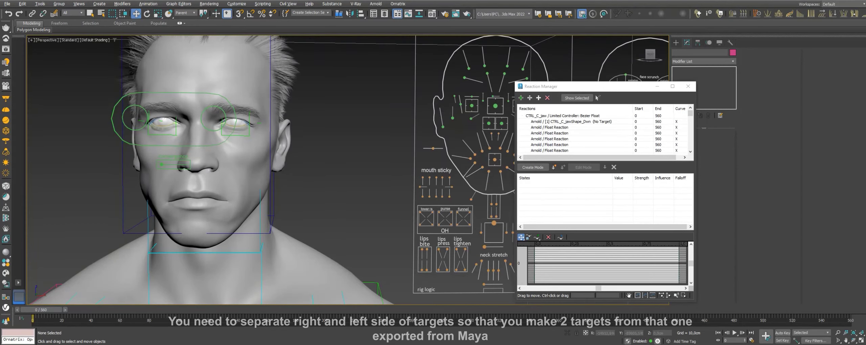
click(577, 98)
click(529, 98)
click(265, 245)
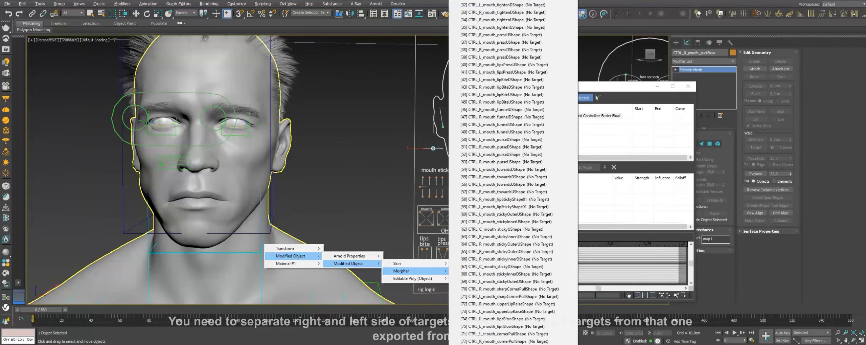
mouse_move(414, 271)
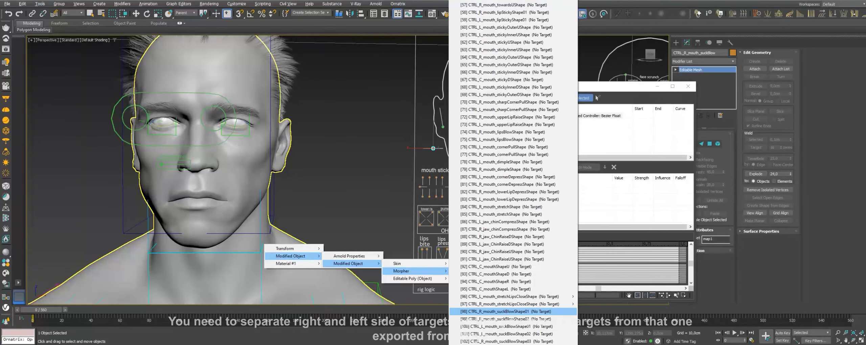
- Add suckBlowShape01, 02 and 03 Morpher channels as driven reactions of CTRL_R_mouth_suckBlow
click(508, 311)
click(530, 98)
click(287, 257)
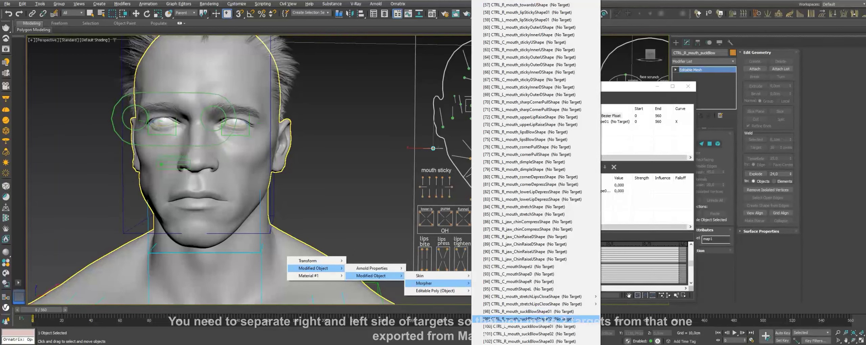
click(527, 318)
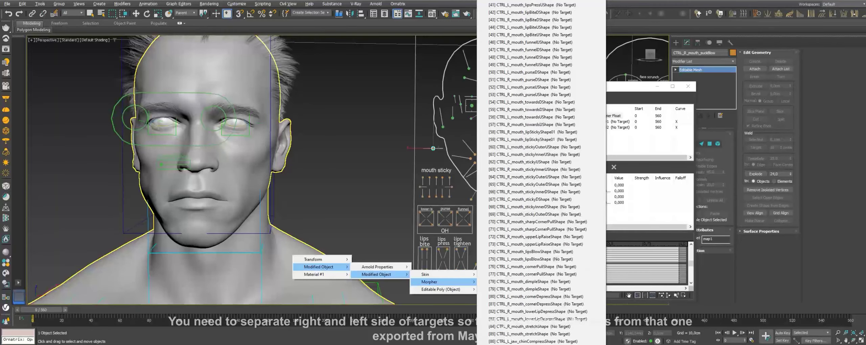
click(541, 341)
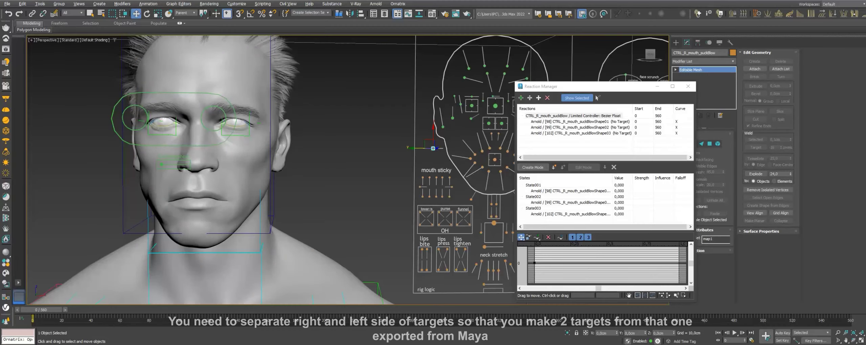
- Set the CTRL_R_mouth Morpher channel to 100 and record it as a new state at -1
click(209, 84)
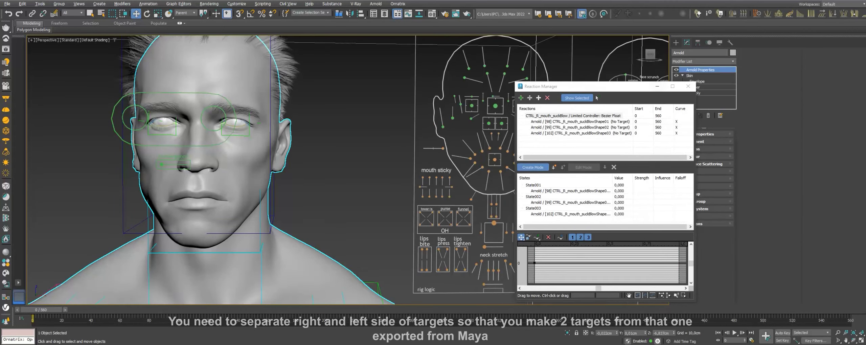
drag(575, 87, 539, 83)
click(693, 87)
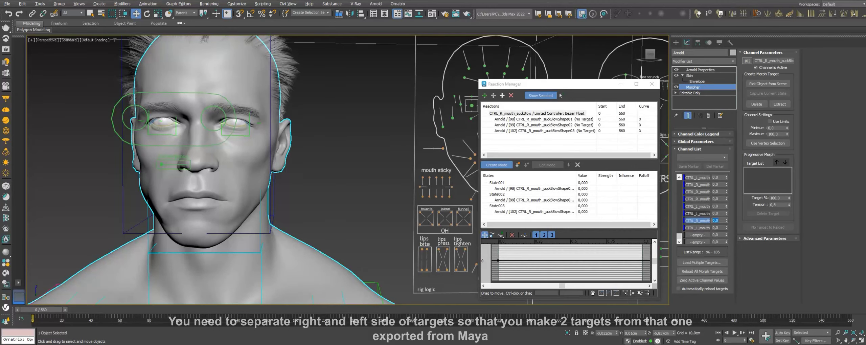
key(Return)
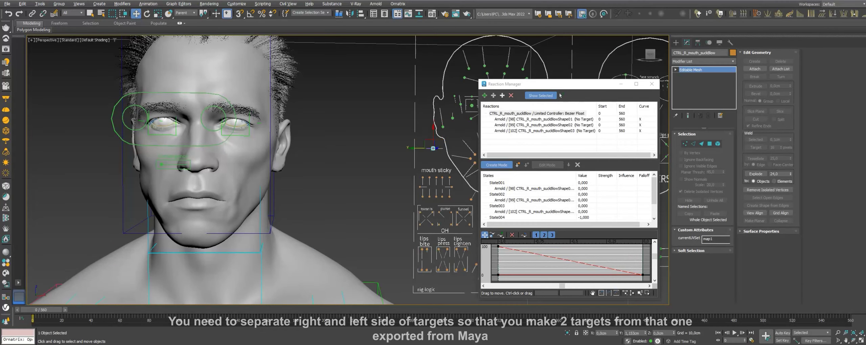
key(ctrl+z)
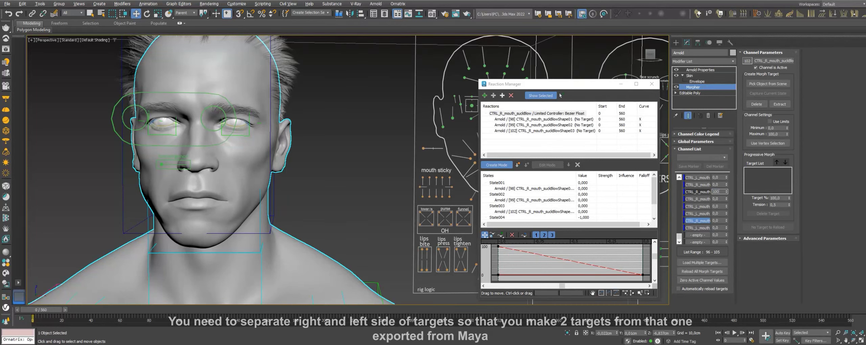
key(Return)
text(00)
key(Return)
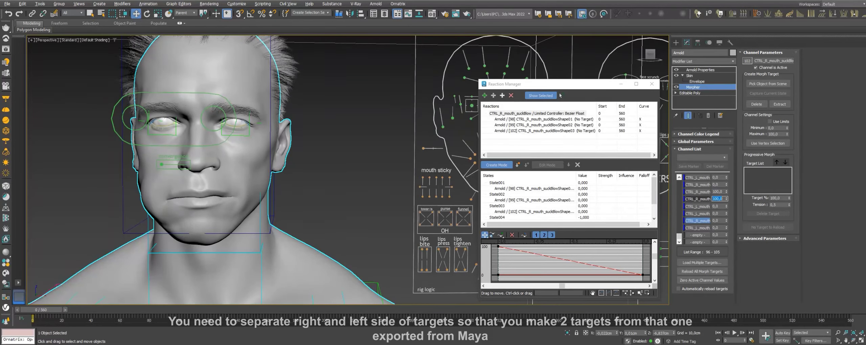
click(560, 95)
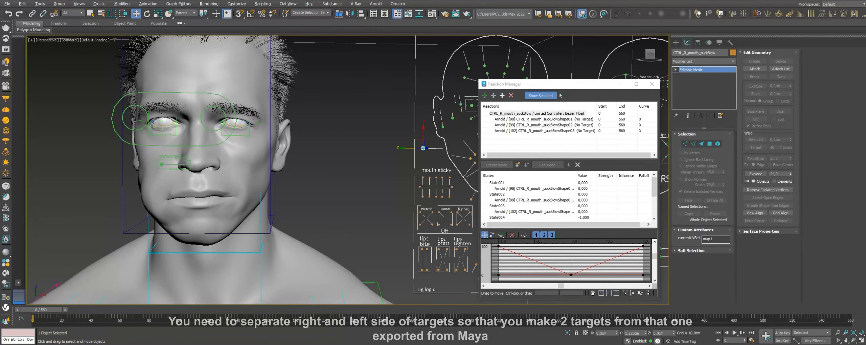
right_click(382, 154)
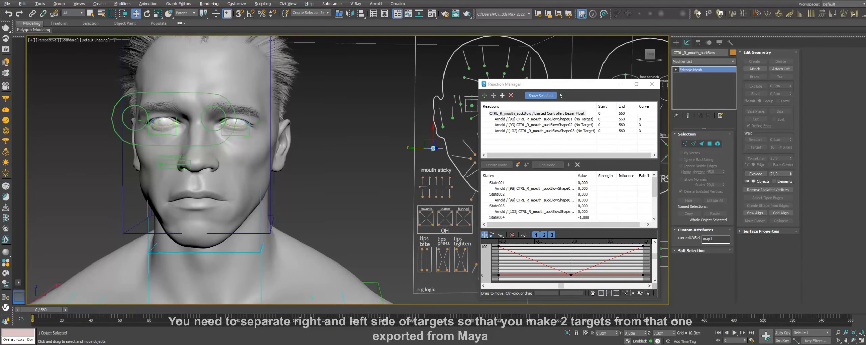
drag(560, 84, 672, 87)
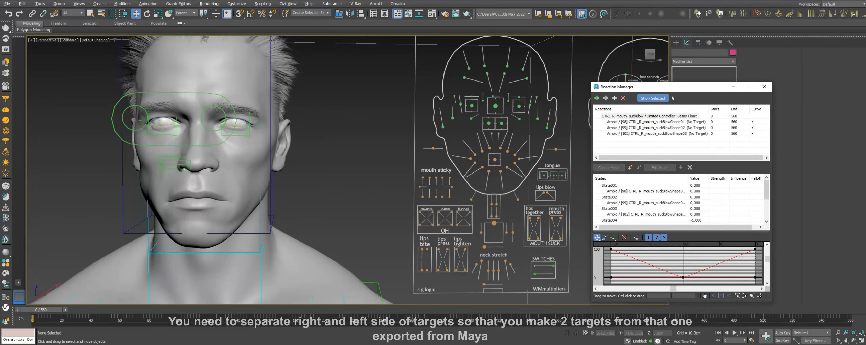
- Make CTRL_L_mouth_suckBlow's position the master, driving suckBlowShape01, 02 and 03 morph channels
click(555, 149)
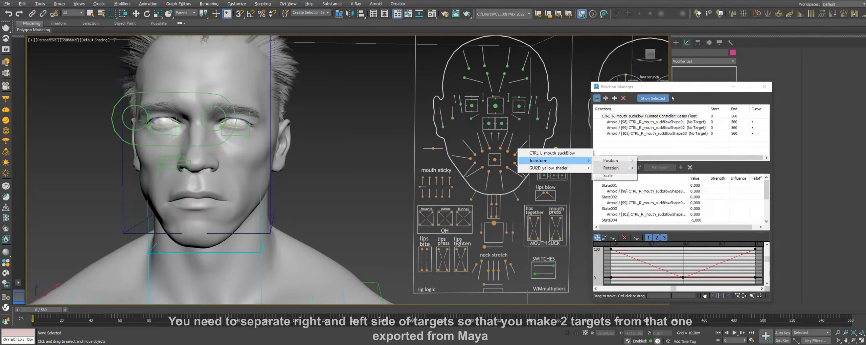
click(777, 168)
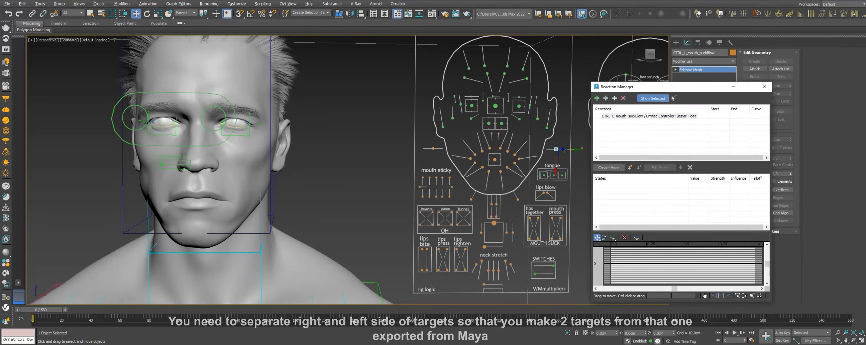
click(605, 98)
click(293, 259)
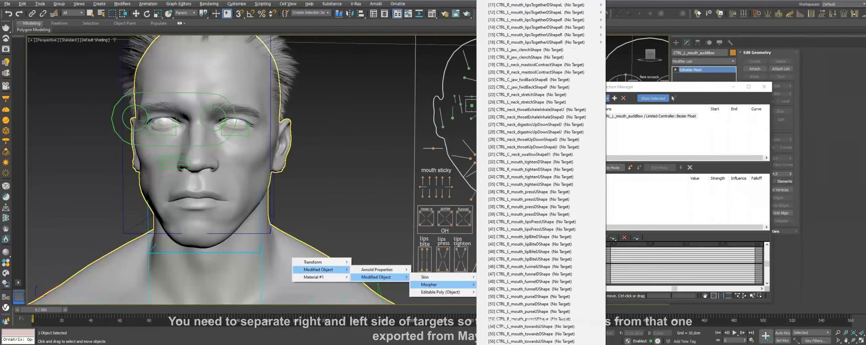
mouse_move(433, 284)
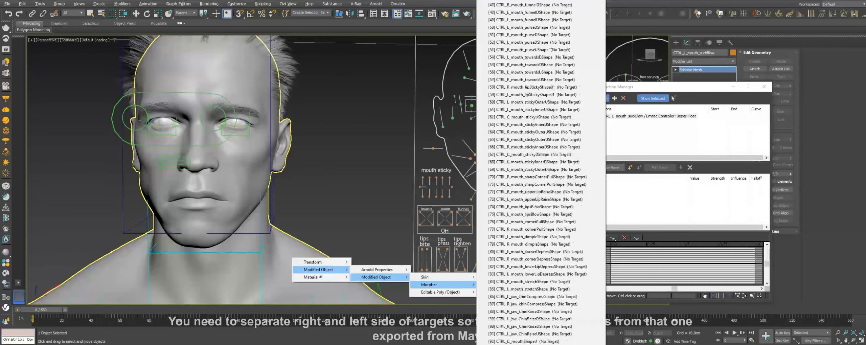
click(535, 326)
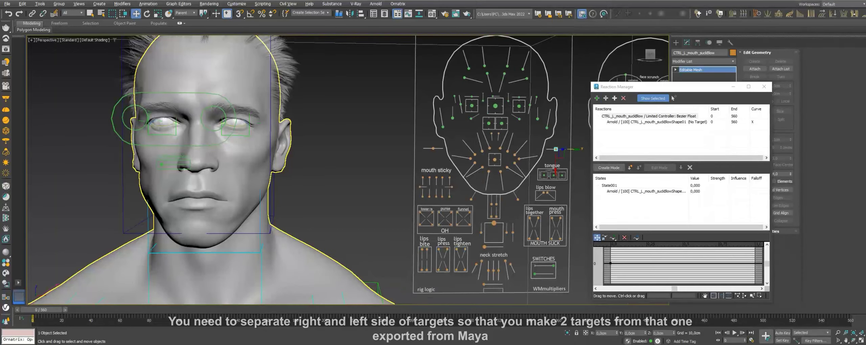
click(307, 266)
mouse_move(452, 291)
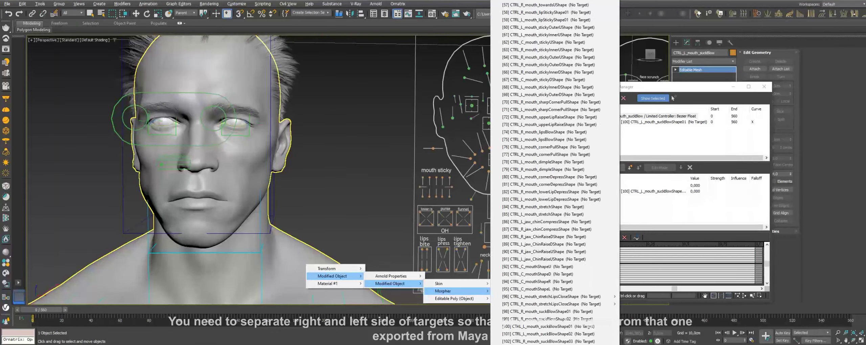
click(547, 333)
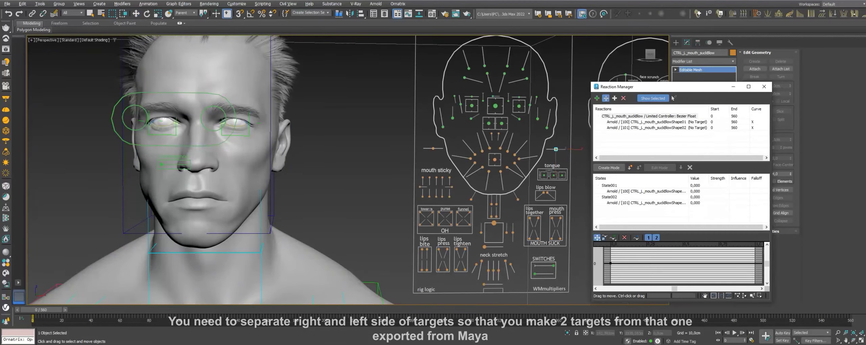
click(274, 253)
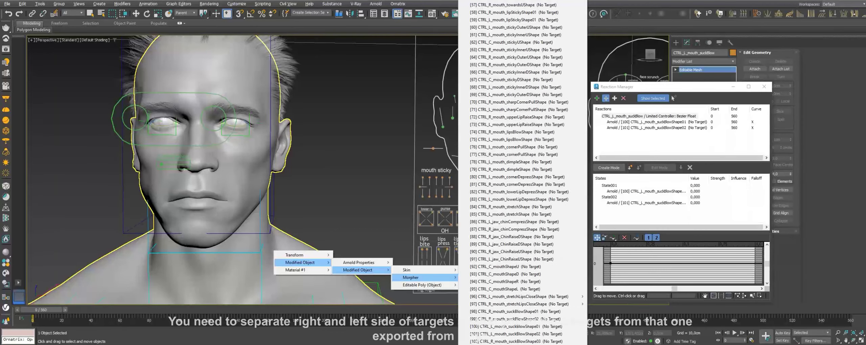
click(516, 341)
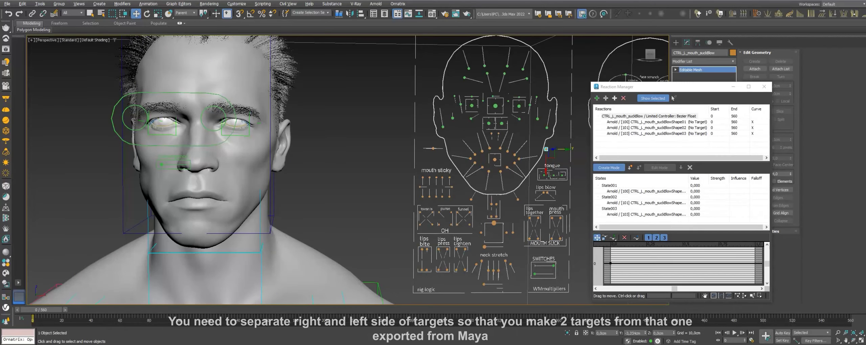
- Enter 100 for the left suckBlow morph channels in each state, then reset the controller
drag(672, 98, 521, 100)
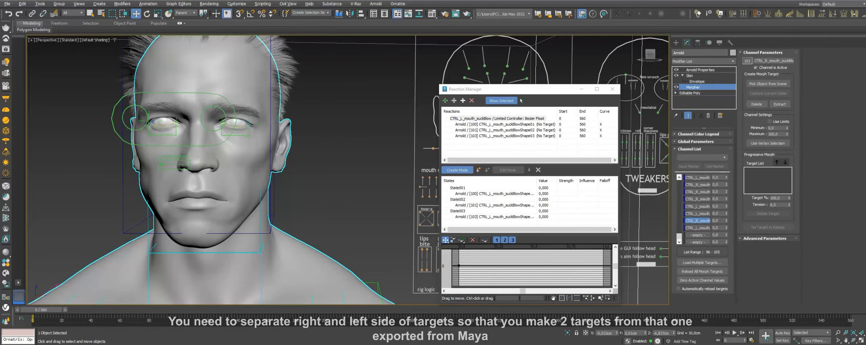
text(100)
key(Return)
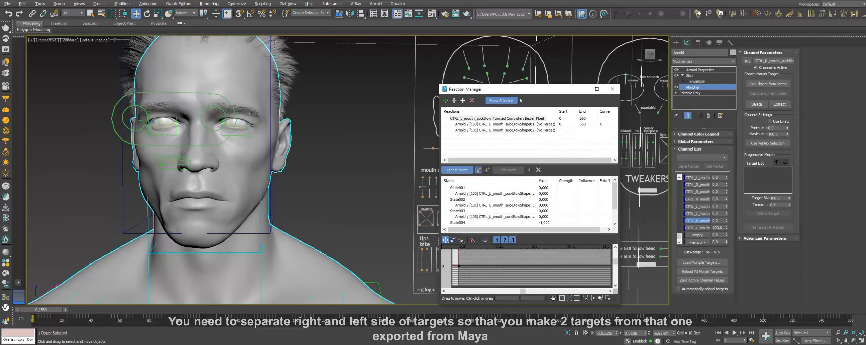
drag(503, 93, 370, 94)
click(700, 70)
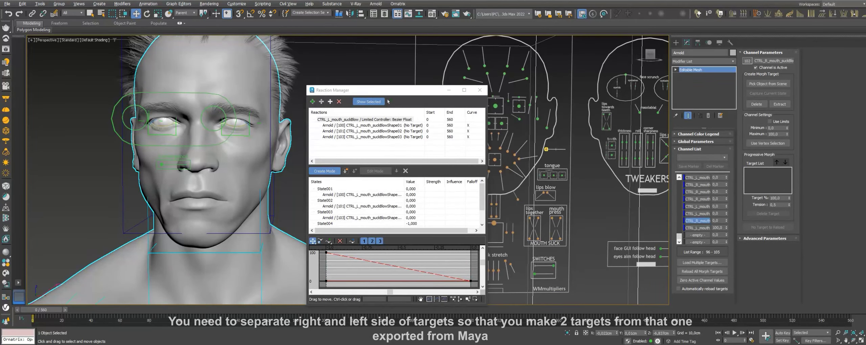
click(693, 87)
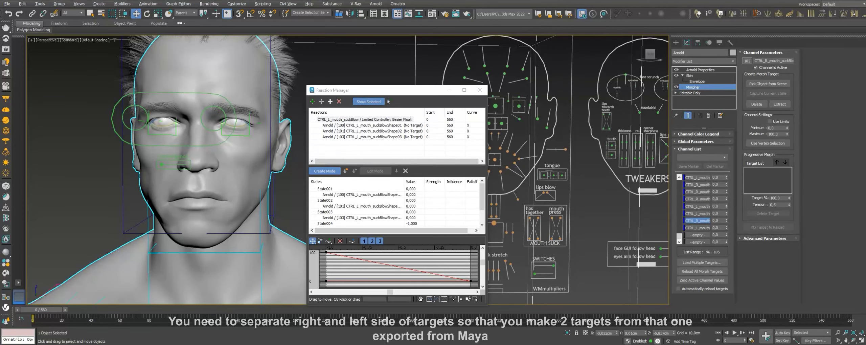
text(100)
key(Return)
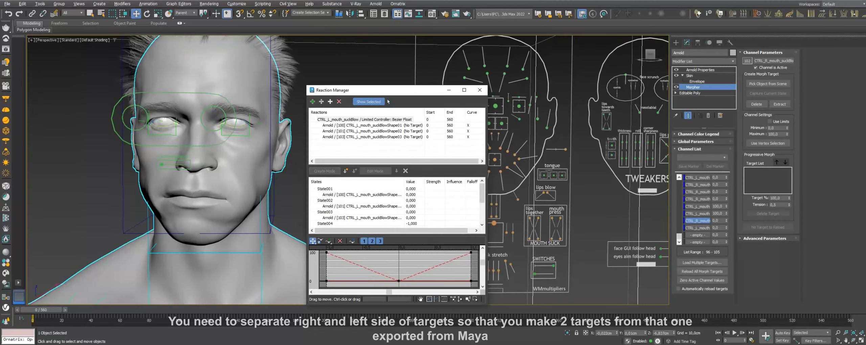
drag(388, 101, 323, 88)
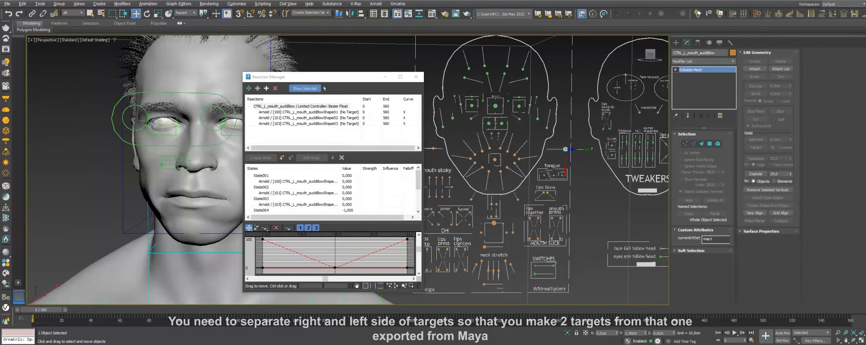
drag(324, 88, 674, 106)
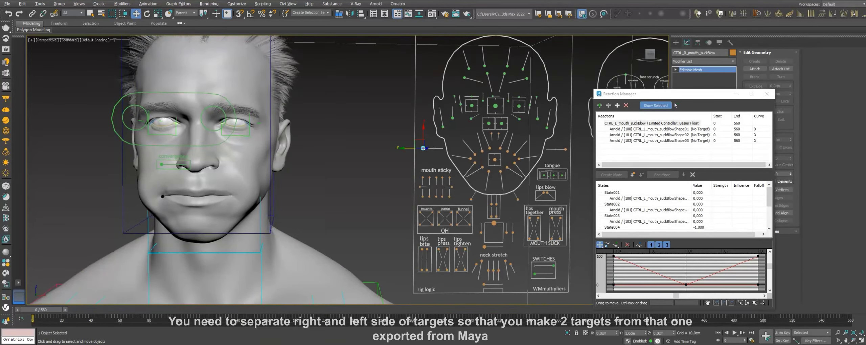
key(ctrl+z)
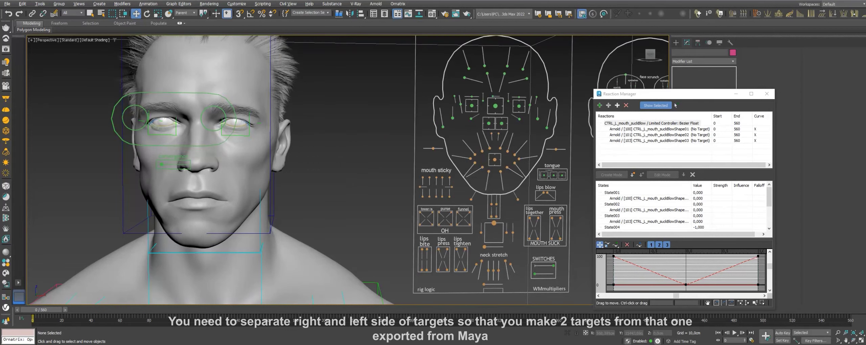
- Assign a Float Reaction controller to the CTRL_L_mouth_suckBlowShape02 track in the Curve Editor
click(210, 189)
click(408, 14)
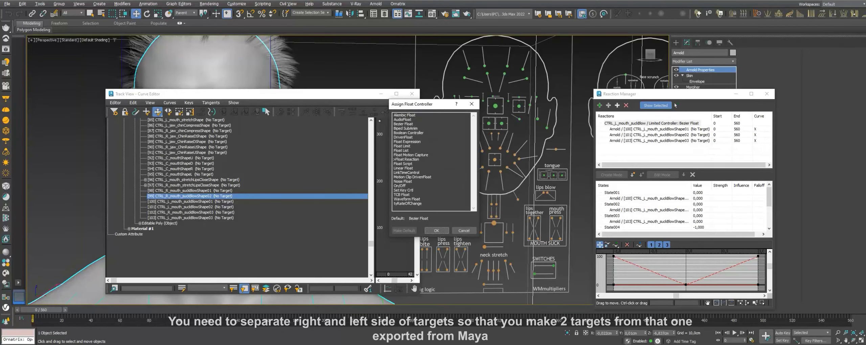
click(179, 207)
right_click(184, 205)
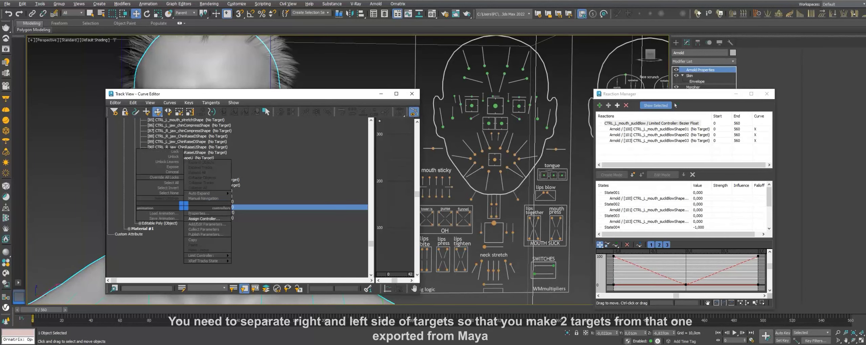
click(203, 218)
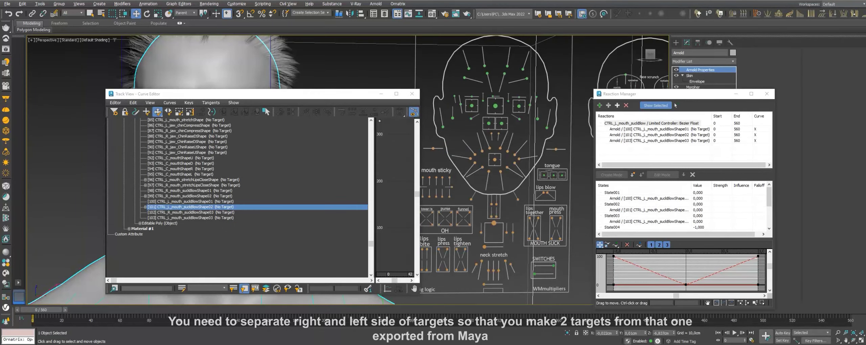
- Begin adding a driven Morpher parameter by picking the head in Reaction Manager
drag(657, 95, 617, 109)
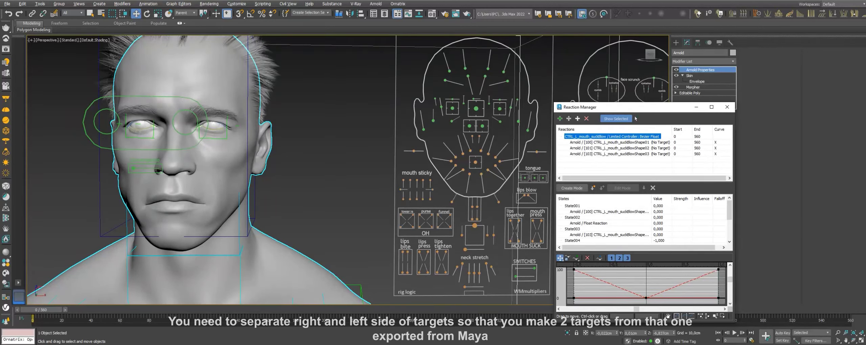
click(568, 118)
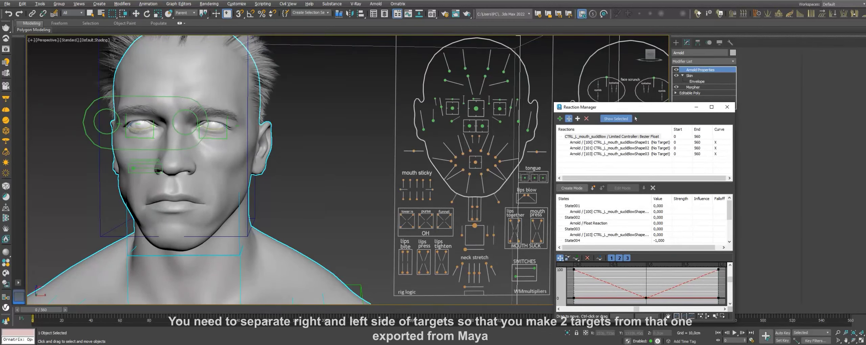
click(269, 257)
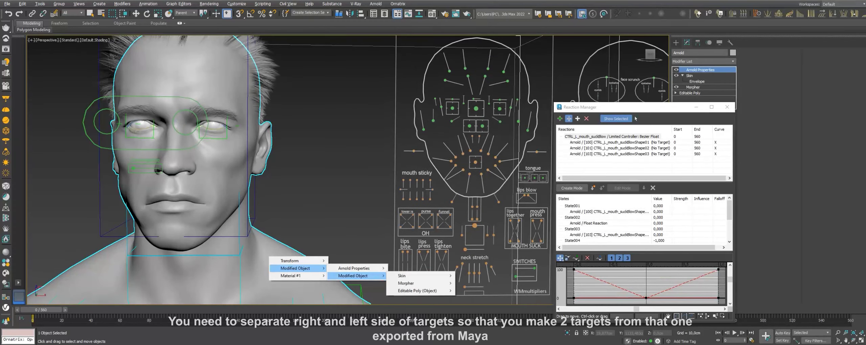
mouse_move(409, 283)
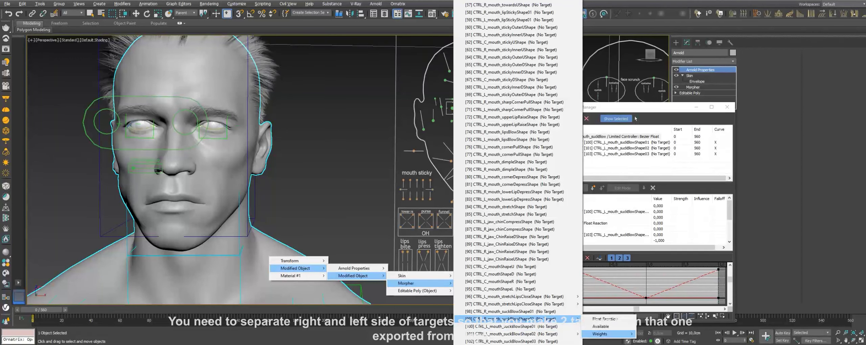
- Add the Morpher weight as a driven reaction with a state value of 0
click(635, 118)
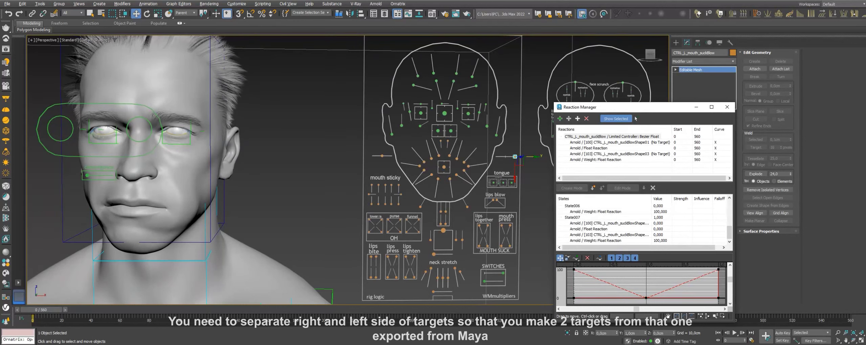
text(0)
key(Return)
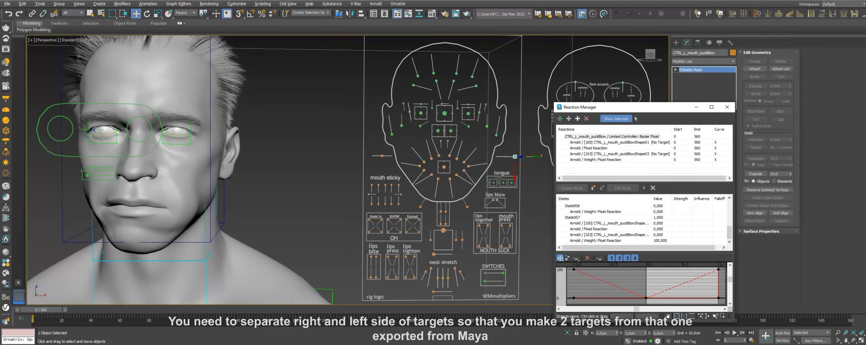
- Slide the left suckBlow controller to test the mouth, then Transform To Zero
drag(382, 156, 392, 156)
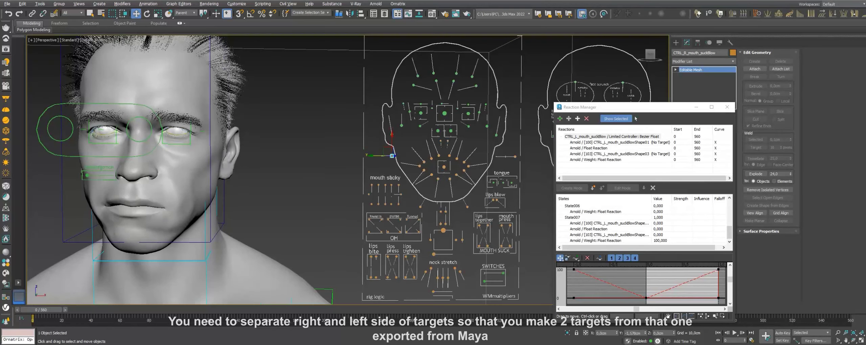
right_click(391, 155)
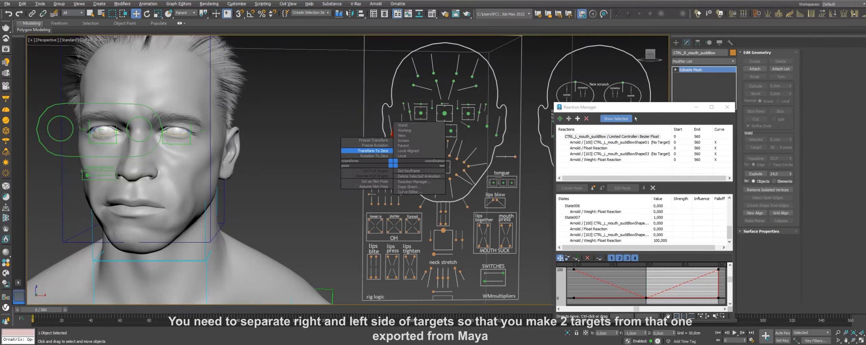
key(Escape)
key(ctrl+z)
key(ctrl+z)
key(ctrl+z)
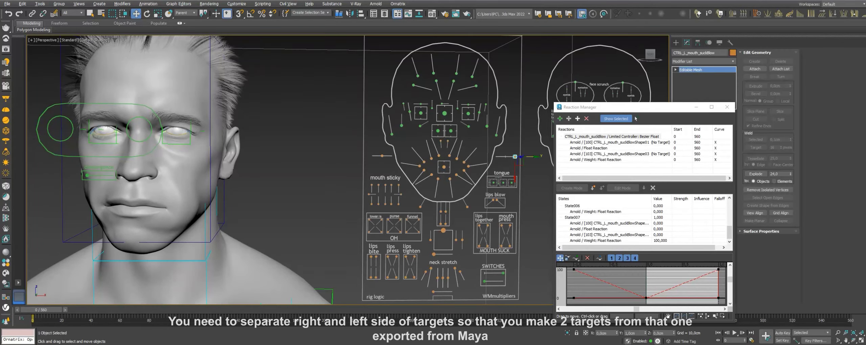
right_click(507, 149)
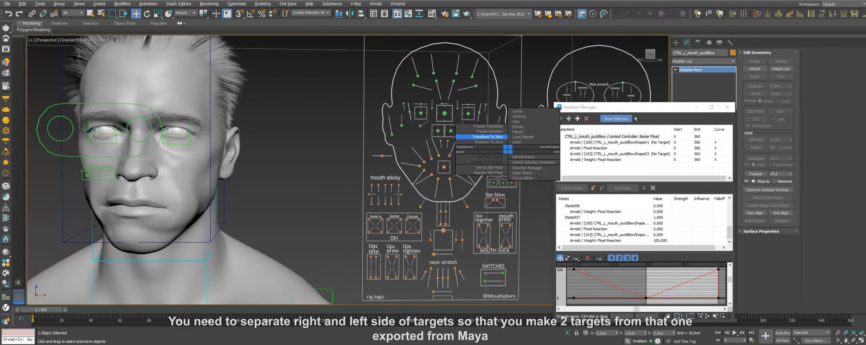
click(487, 136)
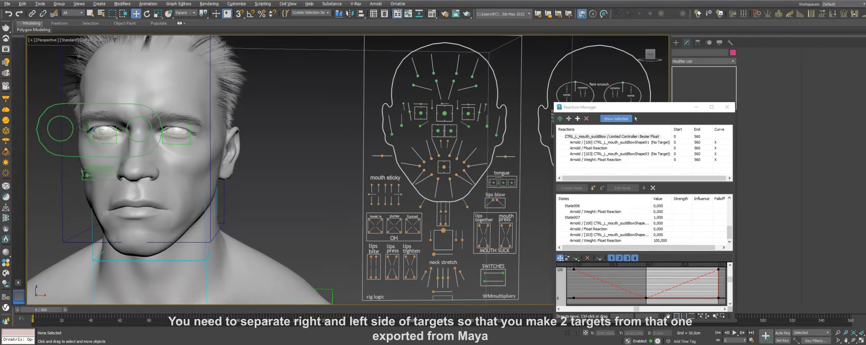
key(ctrl+z)
- Add the head's Morpher weight as a driven reaction of the suckBlow controller
click(631, 118)
click(631, 118)
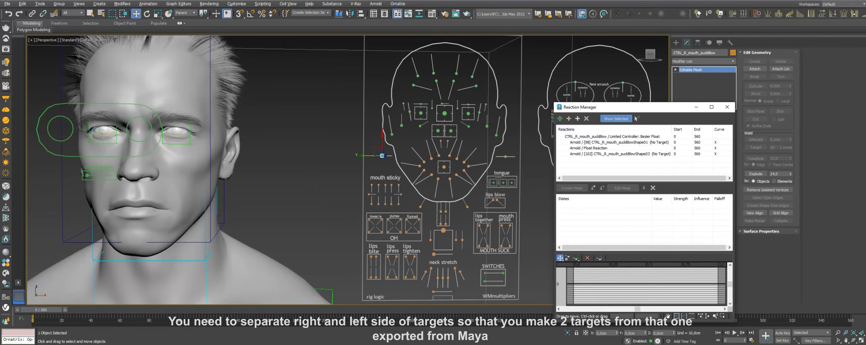
click(595, 136)
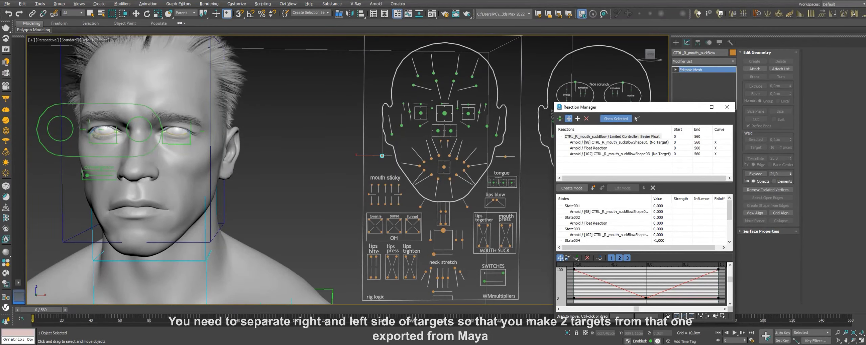
click(212, 247)
mouse_move(237, 257)
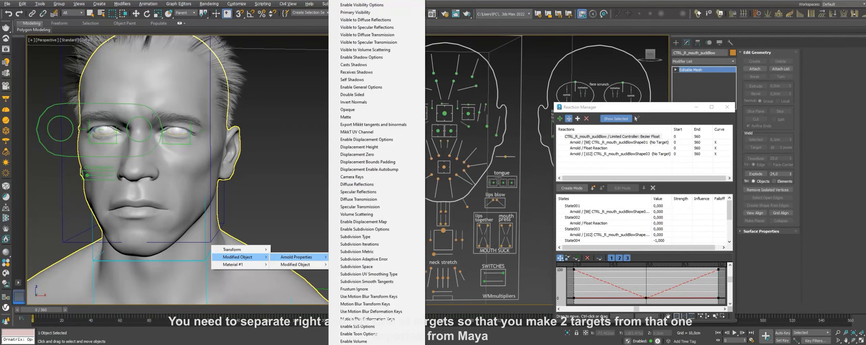
scroll(458, 169, down, 4)
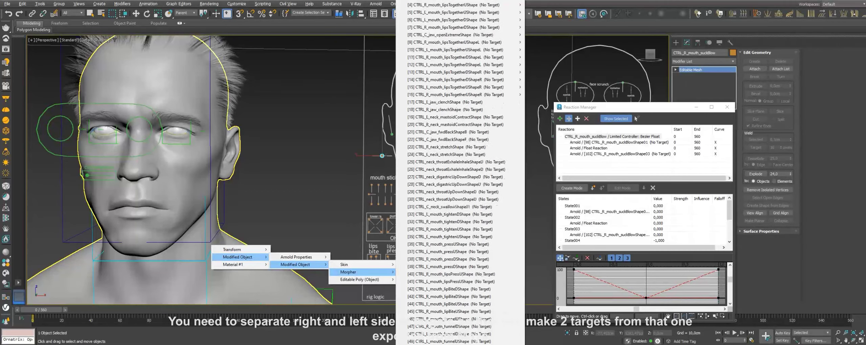
scroll(458, 169, down, 3)
scroll(457, 169, down, 3)
scroll(458, 169, down, 3)
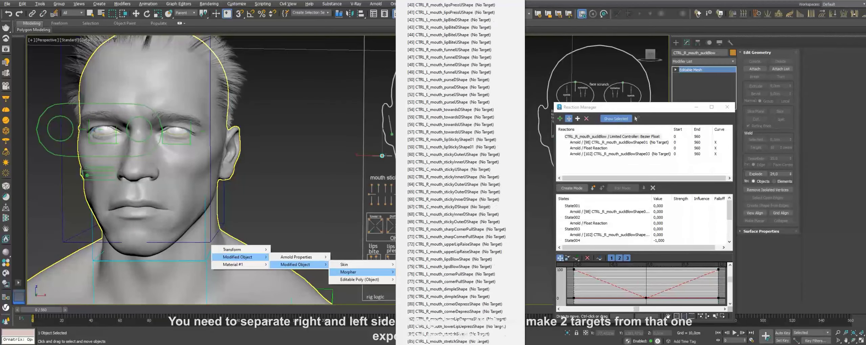
scroll(457, 169, down, 3)
scroll(457, 169, down, 3)
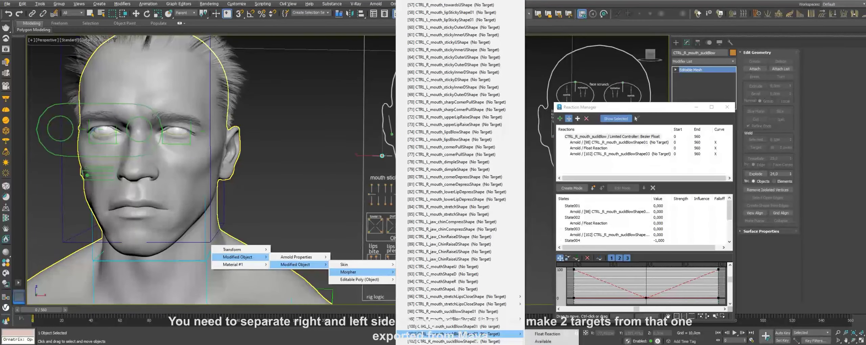
click(544, 337)
- Create a new reaction state from the controller's 1 cm pose with weight 0
click(571, 188)
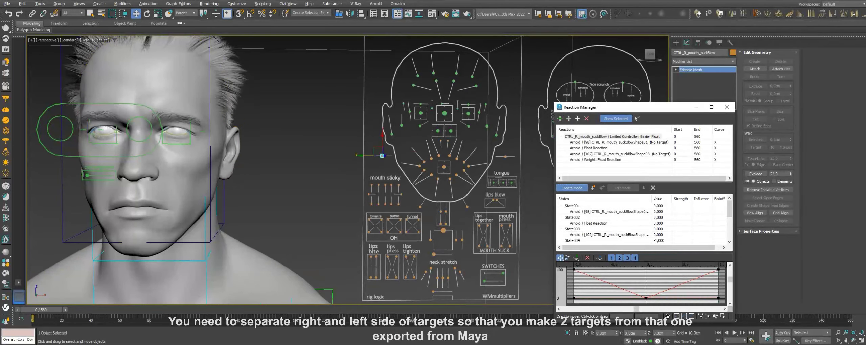
drag(382, 156, 372, 155)
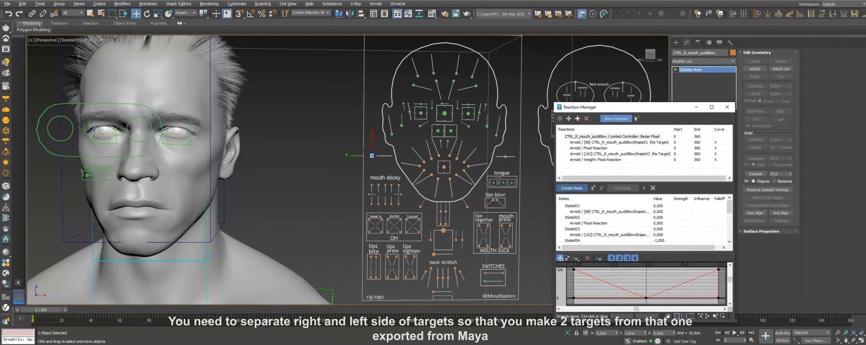
click(572, 188)
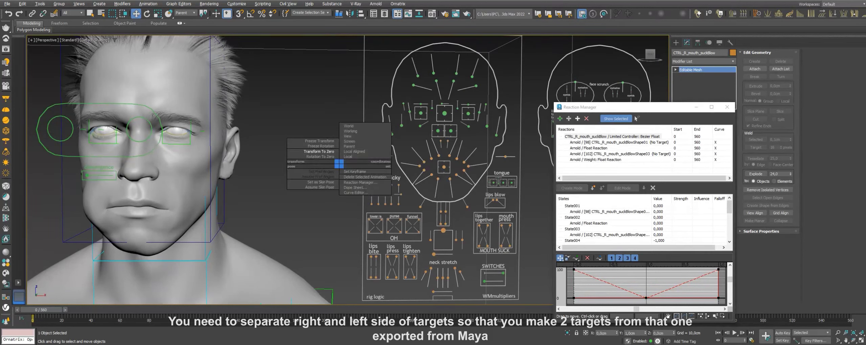
key(ctrl+z)
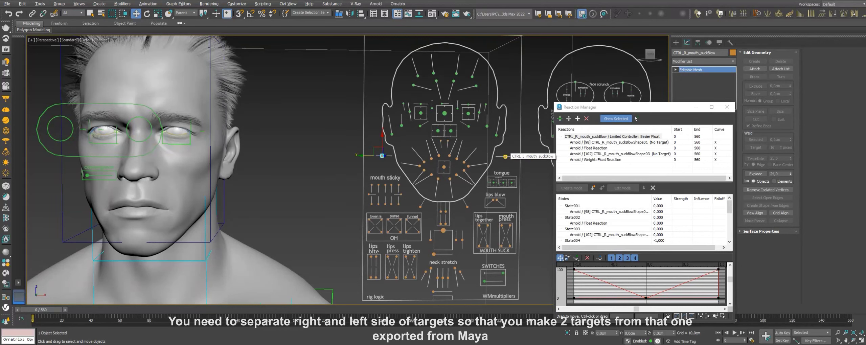
click(635, 119)
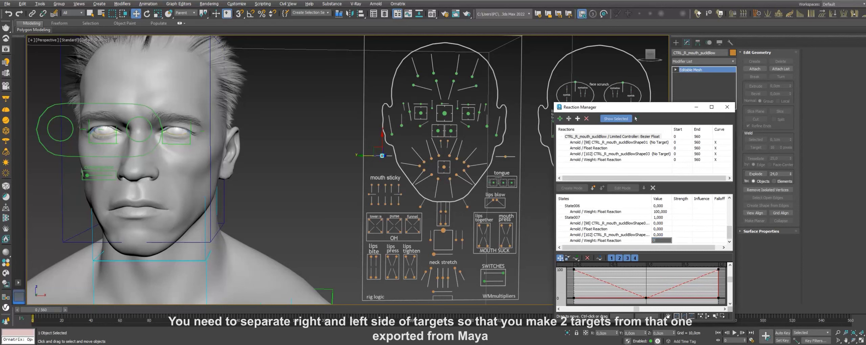
key(Return)
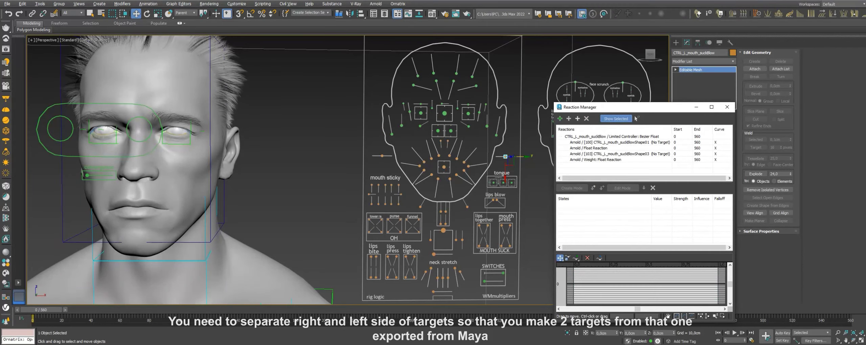
- Set State006's weight value to 100 on the CTRL_L_mouth_suckBlow reaction
click(611, 137)
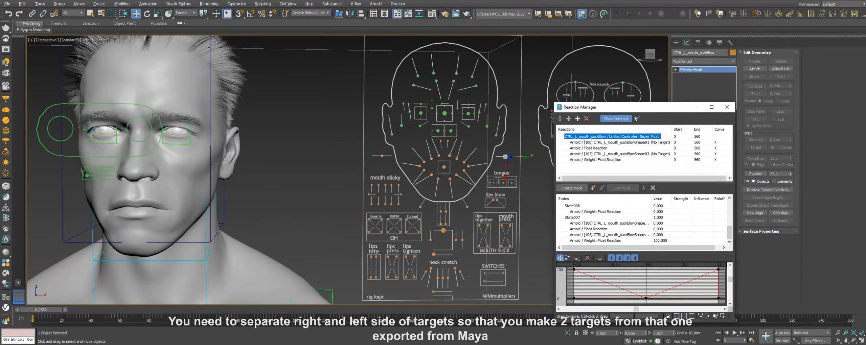
double_click(660, 211)
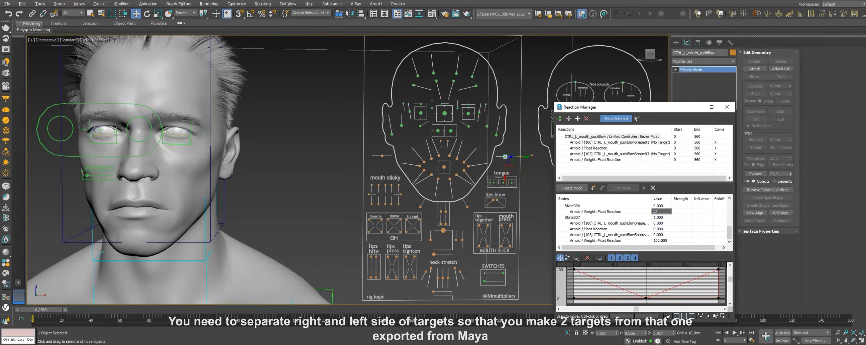
text(0)
key(Return)
key(Return)
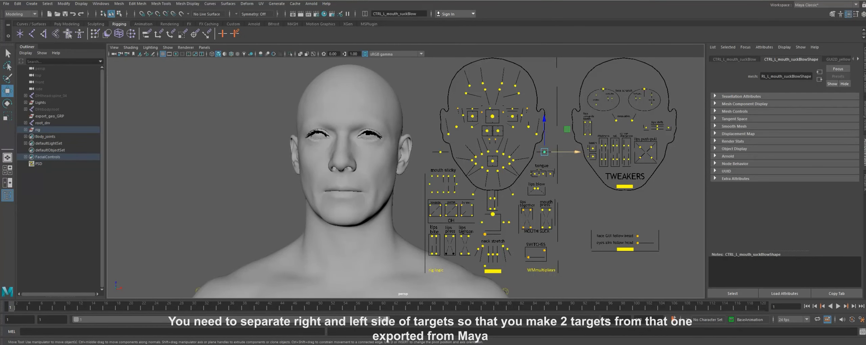
- Slide the left and right mouth suckBlow controls in Maya to preview each mouth shape
drag(572, 152, 580, 152)
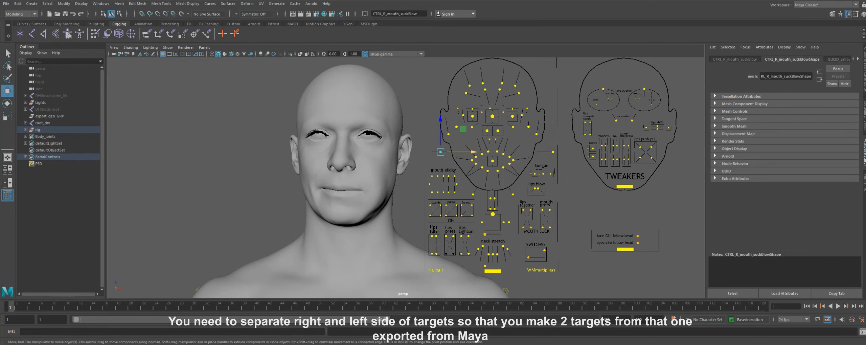
drag(553, 152, 536, 152)
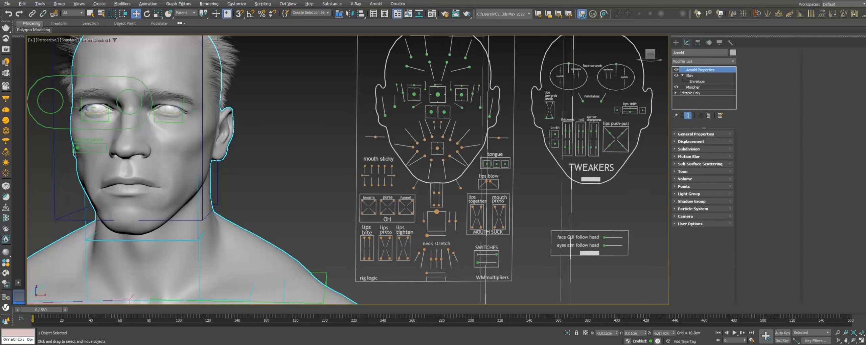
- Line up the blue suckBlow target body beside the red one near the rigged head
click(692, 87)
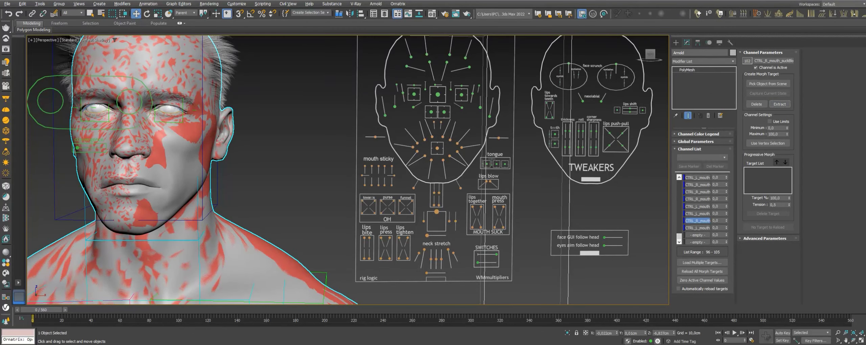
middle_drag(263, 199, 251, 164)
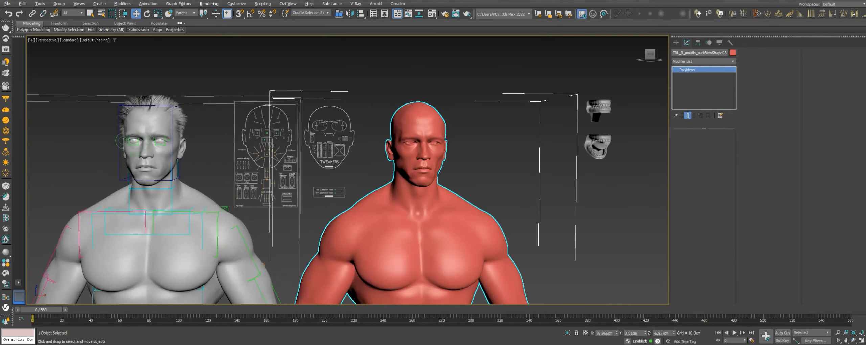
click(148, 257)
click(693, 87)
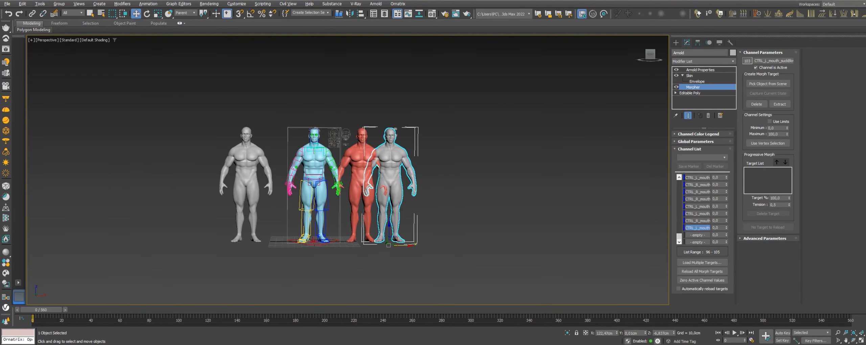
scroll(369, 144, up, 3)
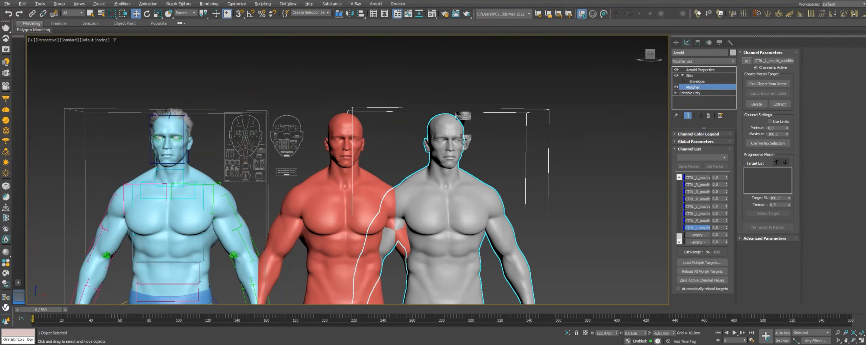
key(ctrl+z)
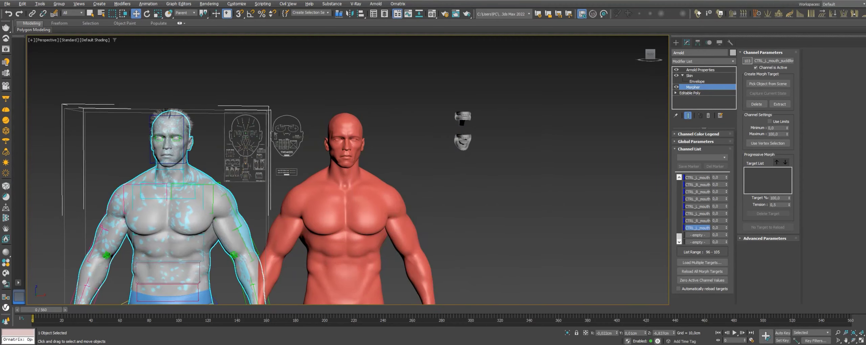
scroll(348, 169, down, 3)
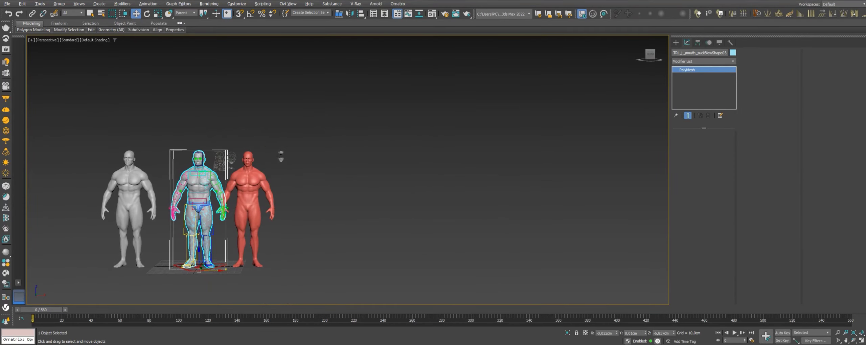
drag(198, 203, 271, 203)
scroll(210, 135, up, 3)
click(682, 52)
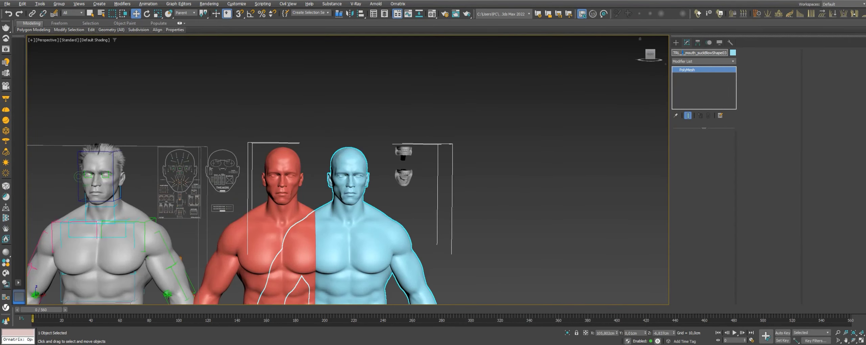
text(R)
drag(349, 237, 280, 237)
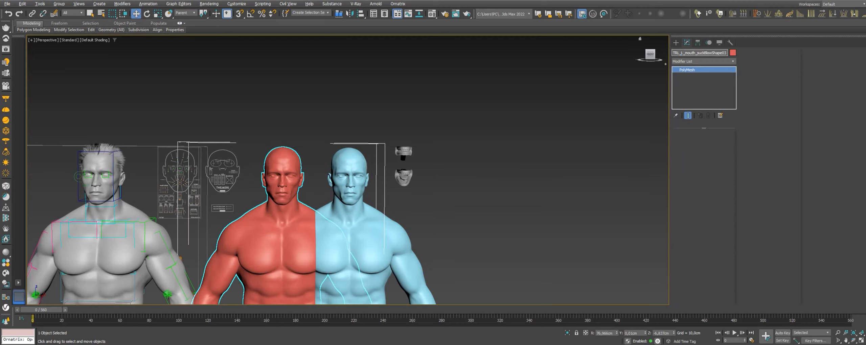
- Load the right suckBlow shape into the Arnold head's Morpher channel 102 (CTRL_R_mouth)
click(102, 254)
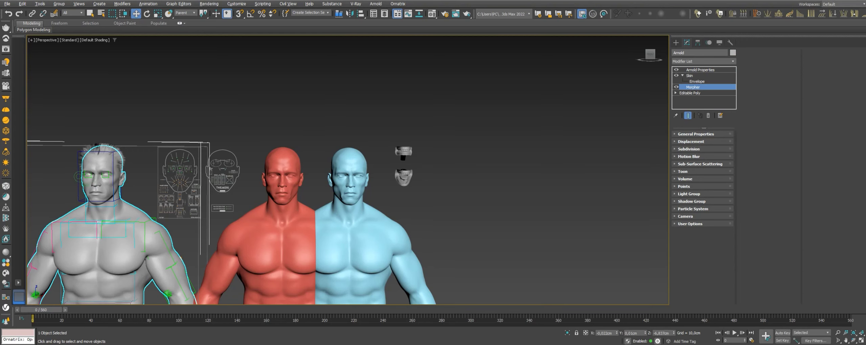
click(697, 221)
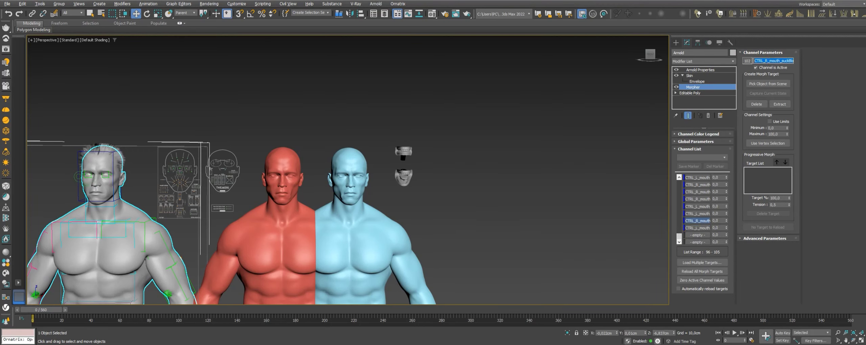
right_click(696, 222)
click(723, 226)
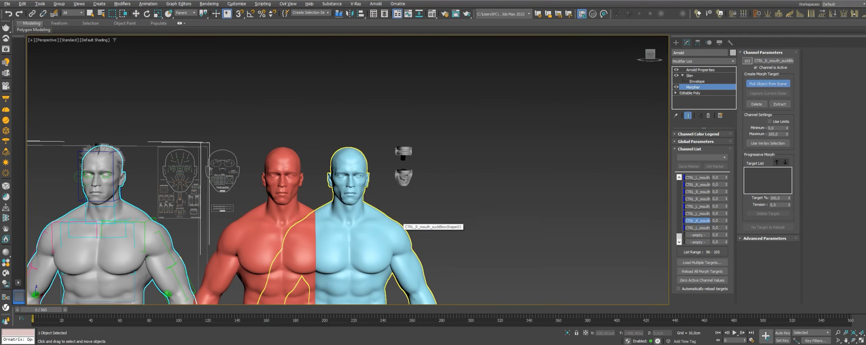
click(401, 222)
- Load the left suckBlow shape into Morpher channel 103
click(696, 227)
right_click(697, 227)
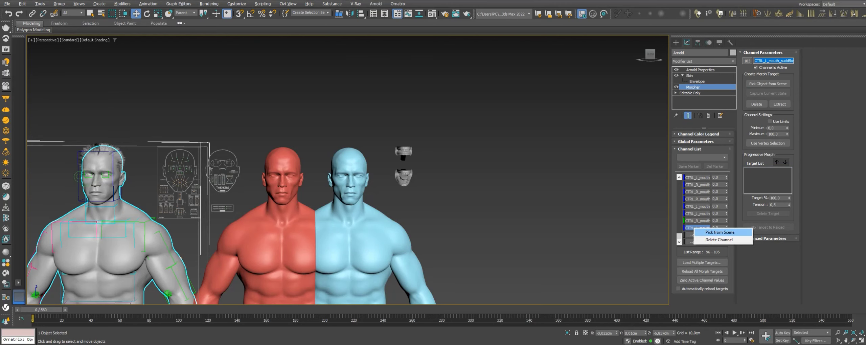
click(721, 230)
click(281, 203)
middle_drag(280, 203, 416, 179)
scroll(270, 160, up, 5)
- Test the right mouth suckBlow control by moving it back and forth
scroll(271, 161, up, 3)
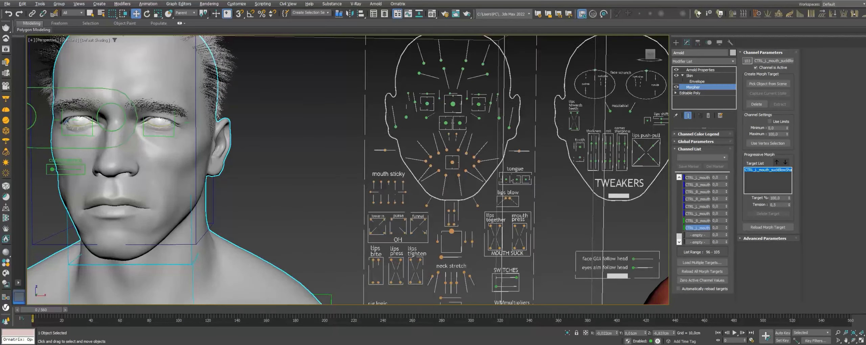
click(385, 150)
drag(385, 150, 374, 150)
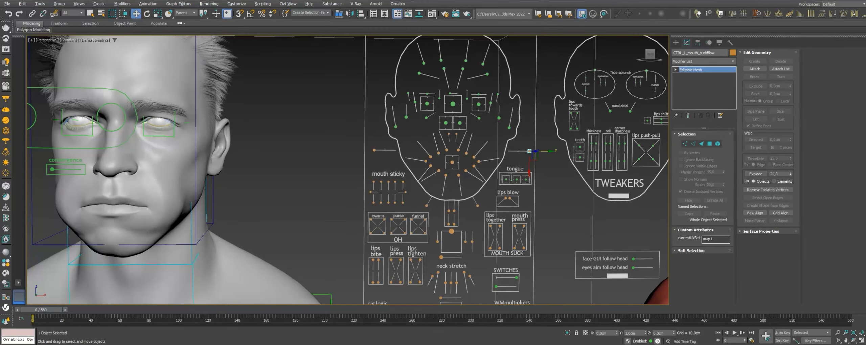
mouse_move(374, 150)
mouse_down()
mouse_move(388, 150)
mouse_move(374, 150)
mouse_up()
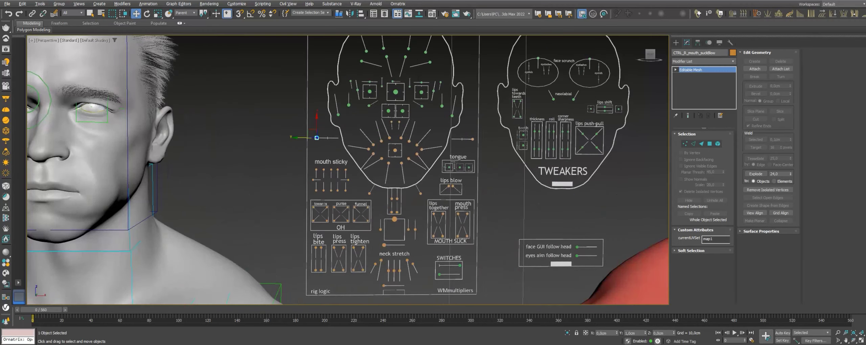
- Delete the red and blue target bodies
ctrl+click(472, 139)
right_click(440, 136)
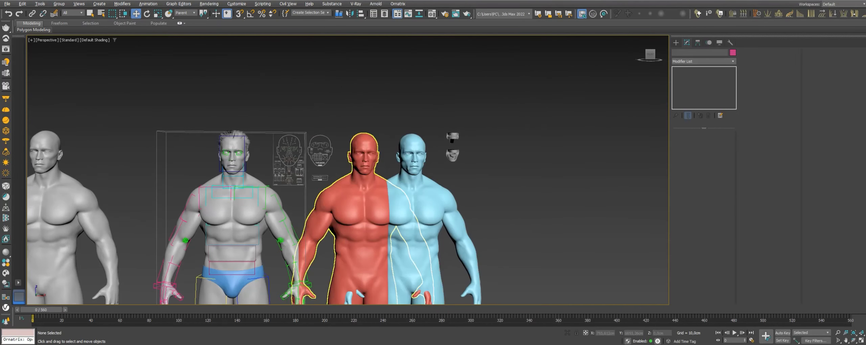
click(358, 203)
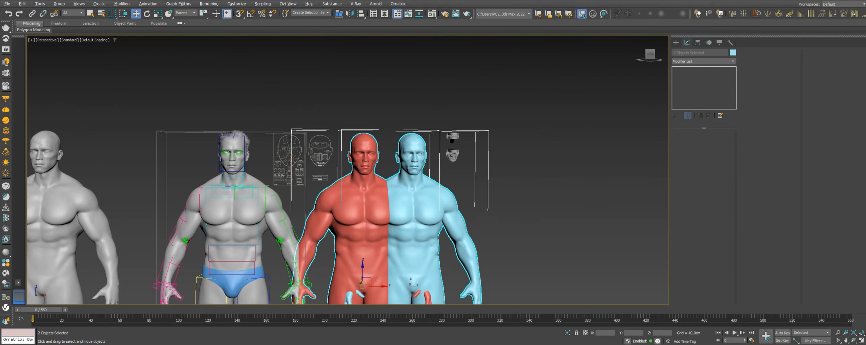
key(Delete)
- Test the left lips blow control, then select all four blow controls for resetting
scroll(227, 156, up, 3)
scroll(227, 156, up, 6)
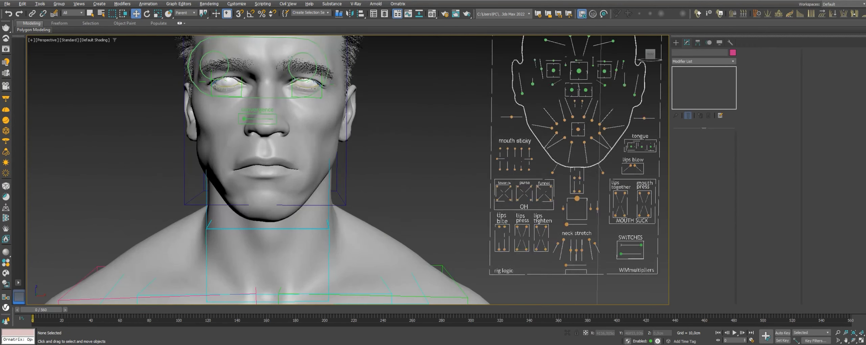
middle_drag(440, 152, 390, 172)
click(452, 136)
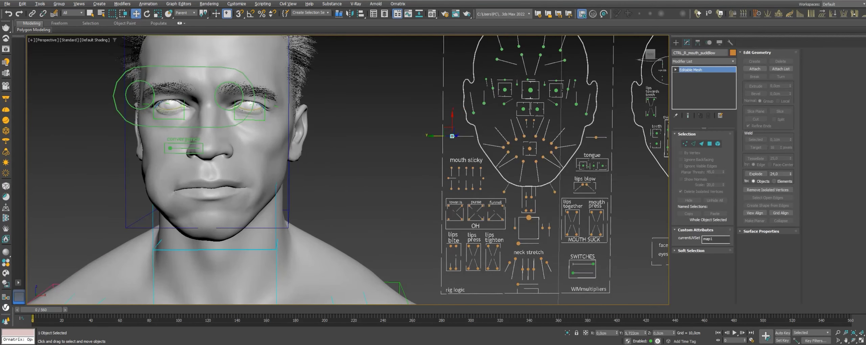
click(606, 137)
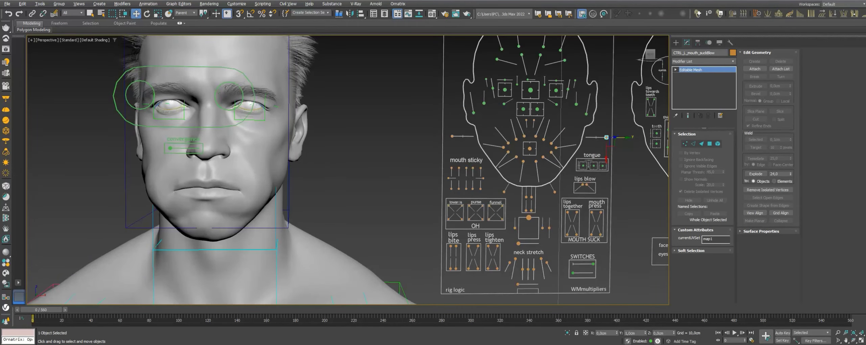
click(586, 184)
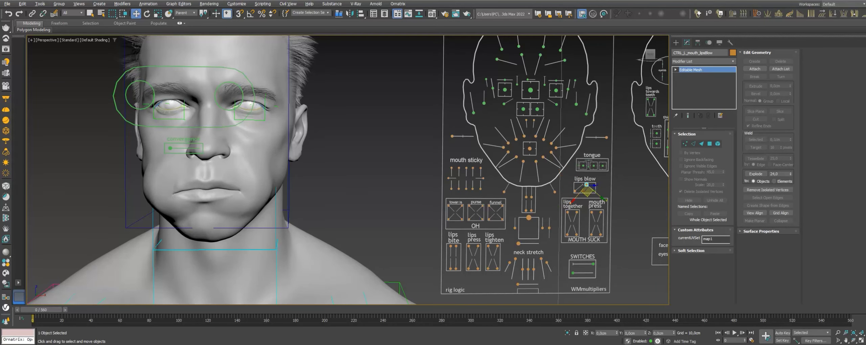
drag(586, 184, 594, 192)
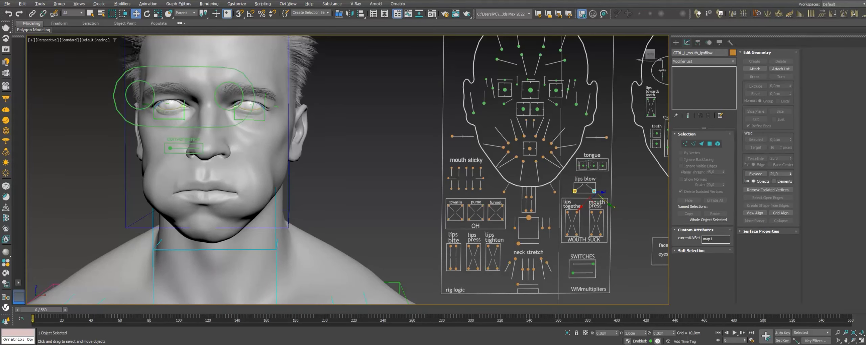
ctrl+click(575, 191)
ctrl+click(452, 136)
ctrl+click(606, 137)
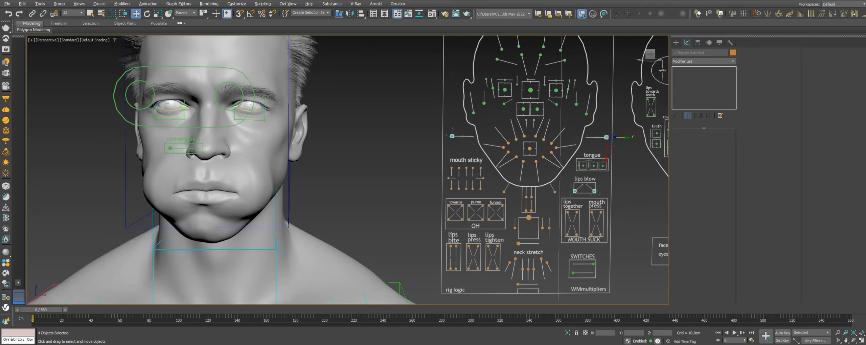
right_click(507, 135)
- Reset the four blow controls to neutral and reframe the head with its controls
click(440, 149)
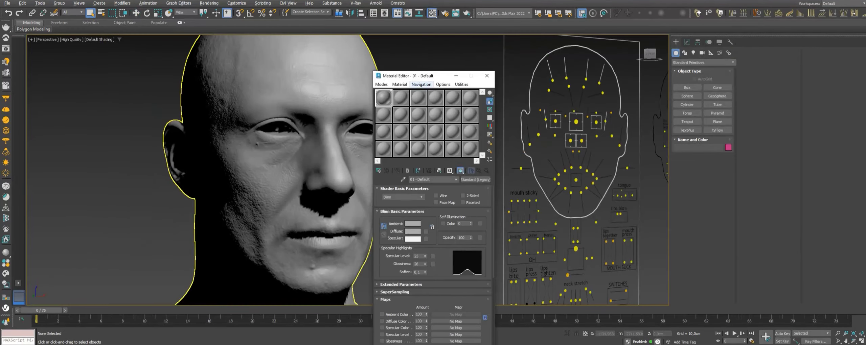
drag(413, 76, 76, 65)
middle_drag(440, 169, 456, 169)
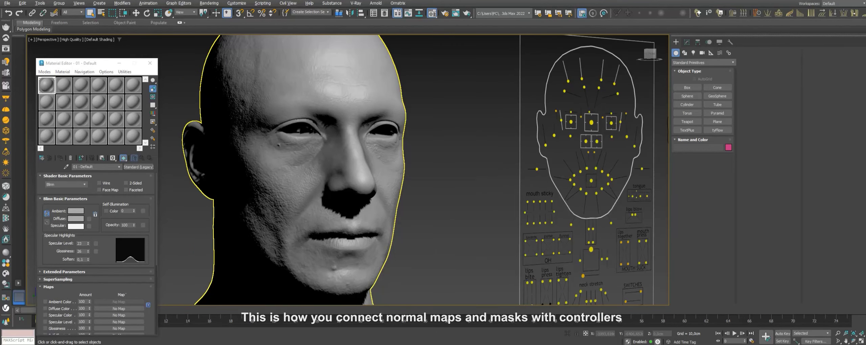
key(w)
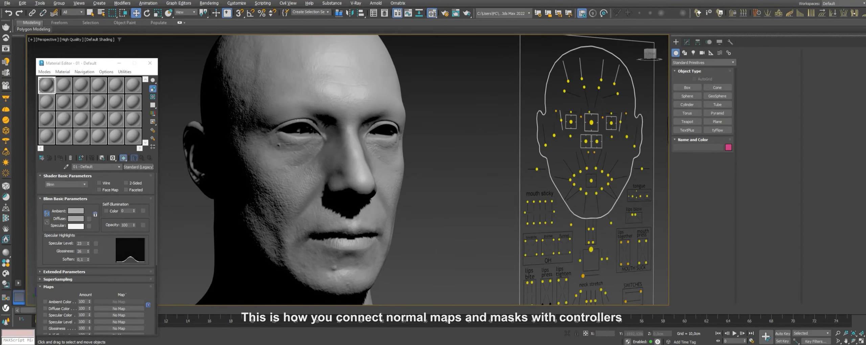
- Raise the four forehead controls in the Parent coordinate system to lift the brows
drag(582, 77, 584, 83)
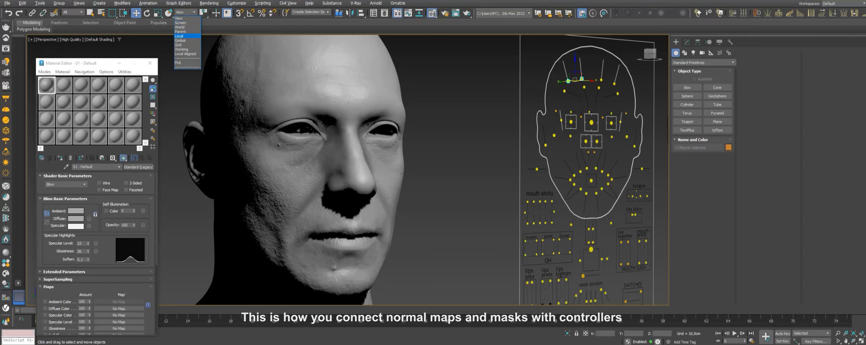
click(186, 35)
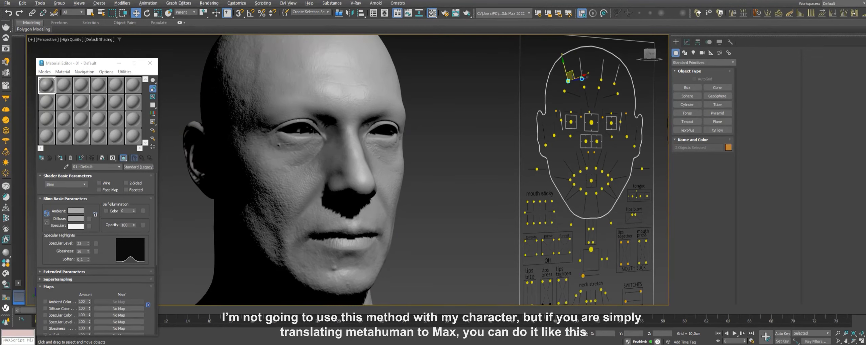
mouse_move(582, 79)
mouse_down()
mouse_move(579, 59)
mouse_move(581, 78)
mouse_up()
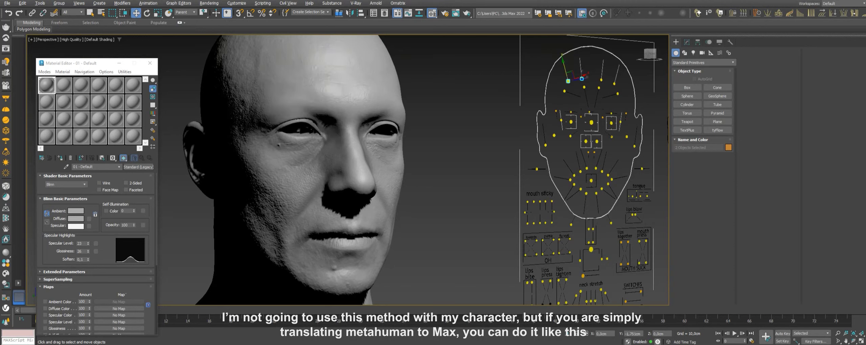
ctrl+click(601, 80)
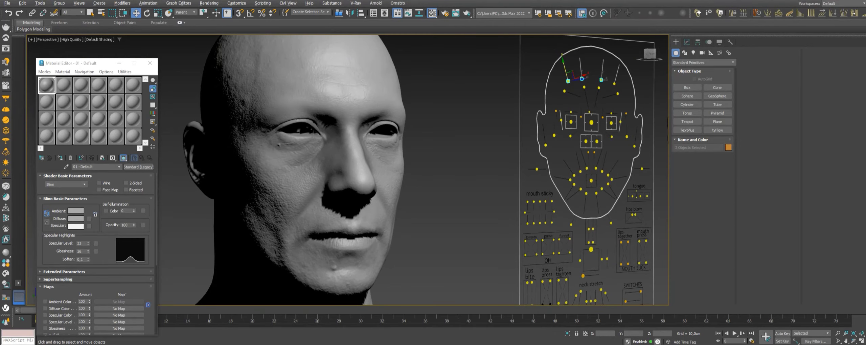
ctrl+click(613, 83)
mouse_move(618, 69)
mouse_down()
mouse_move(623, 50)
mouse_move(618, 70)
mouse_up()
- Add the two eye-area controls, lift all six, then deselect everything
ctrl+drag(579, 135, 603, 147)
drag(597, 131, 597, 140)
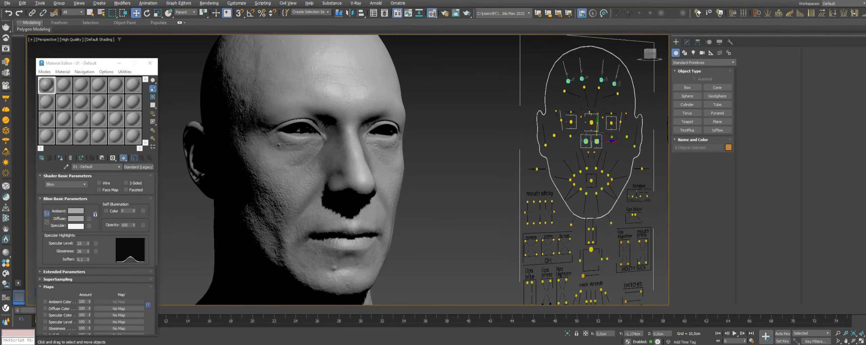
key(ctrl+d)
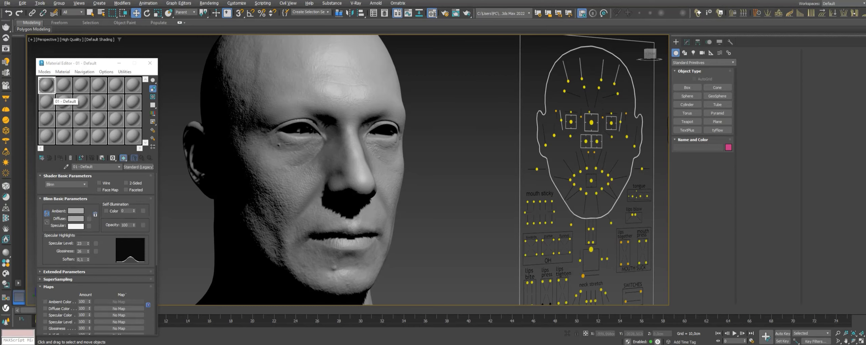
- Inspect the first material's Normal Bump setup in the Material Editor
click(48, 87)
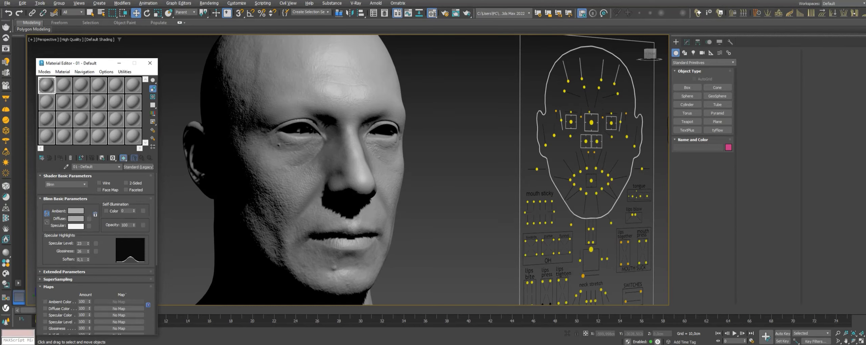
scroll(97, 236, down, 5)
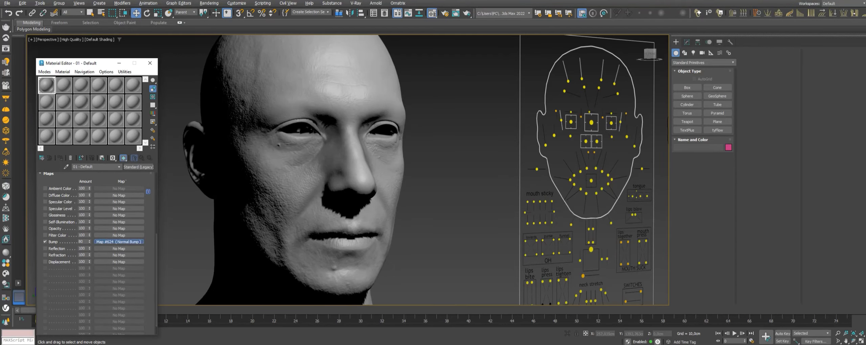
click(119, 241)
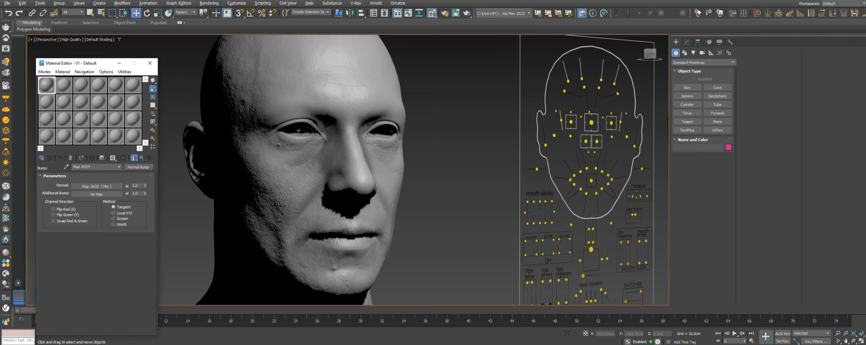
drag(84, 63, 104, 61)
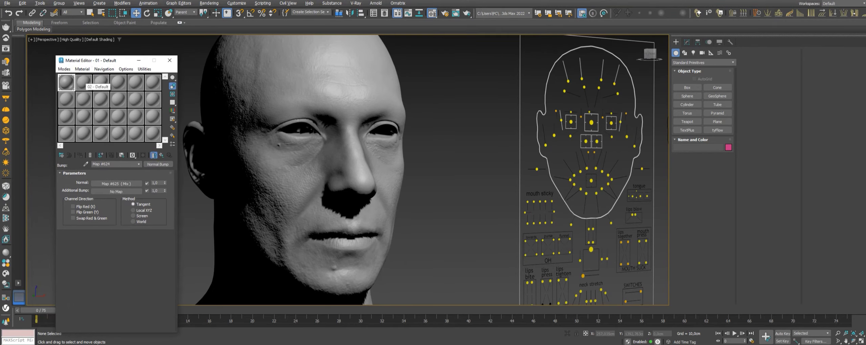
- Change the second material slot from Physical Material to Standard (Legacy)
click(83, 82)
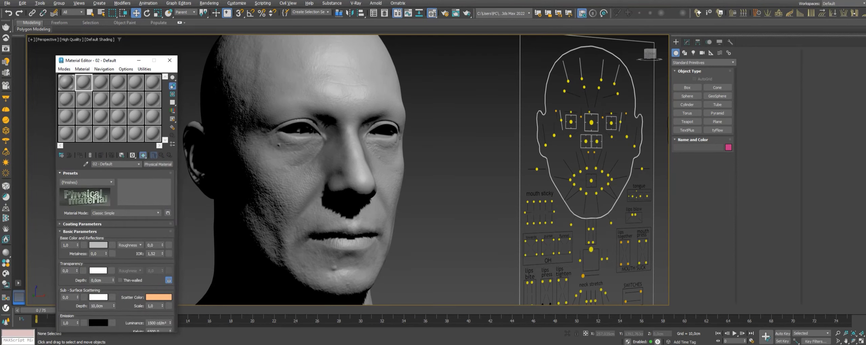
click(158, 164)
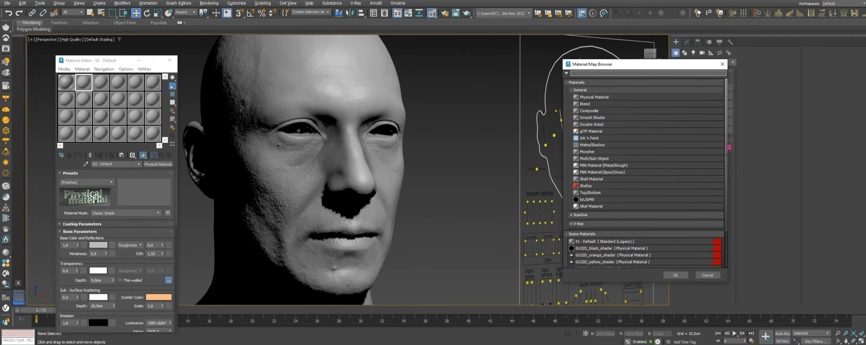
scroll(643, 203, down, 1)
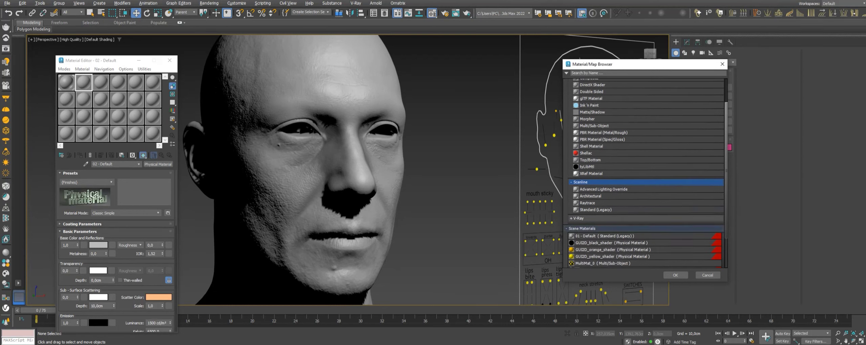
double_click(595, 228)
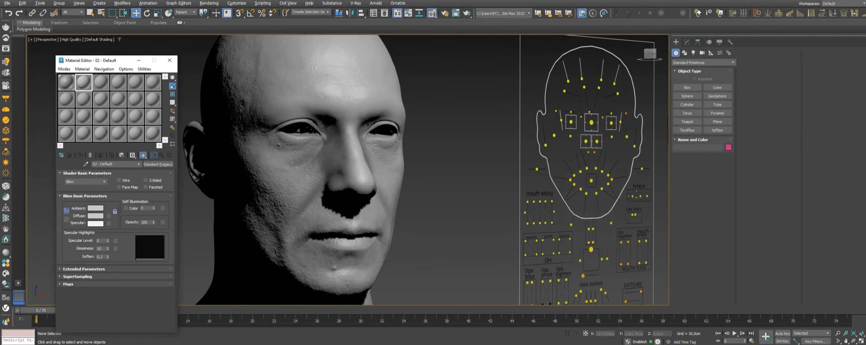
- Assign a Normal Bump map to the Bump channel in the Maps rollout
click(68, 283)
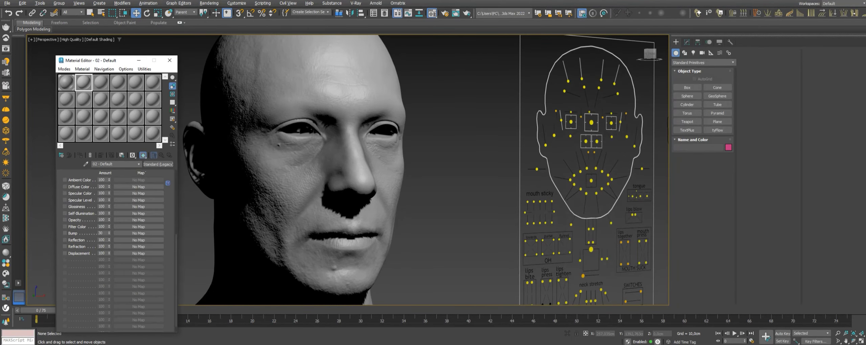
click(138, 233)
scroll(646, 172, down, 2)
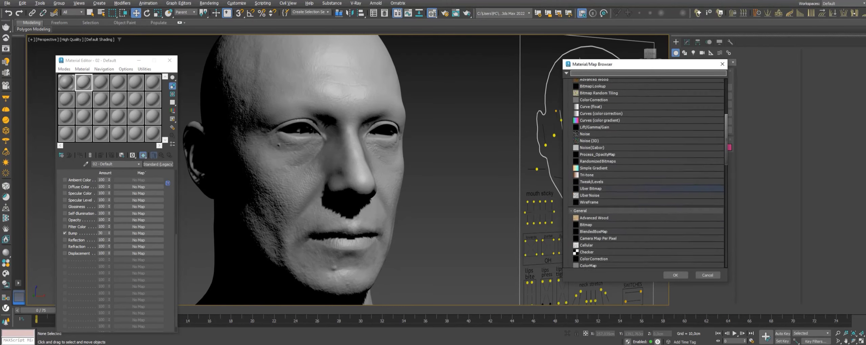
scroll(645, 173, down, 3)
scroll(646, 172, down, 2)
scroll(646, 172, down, 2)
click(592, 225)
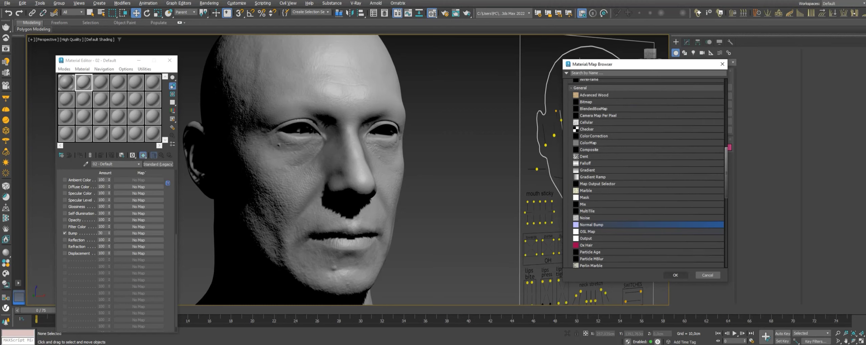
click(675, 275)
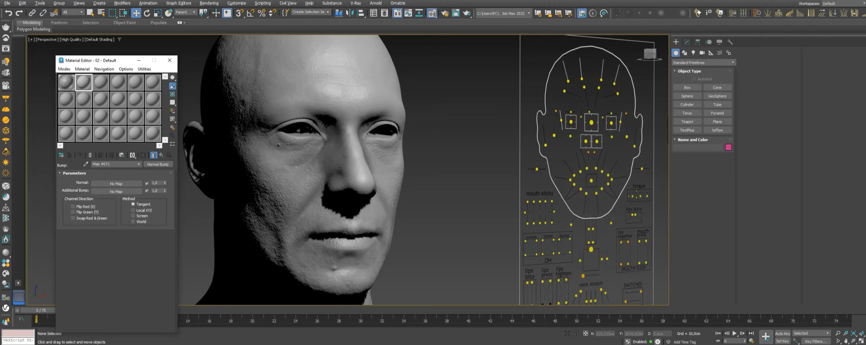
- Feed a Mix map into the Normal input and add a Bitmap to one Mix slot
click(116, 183)
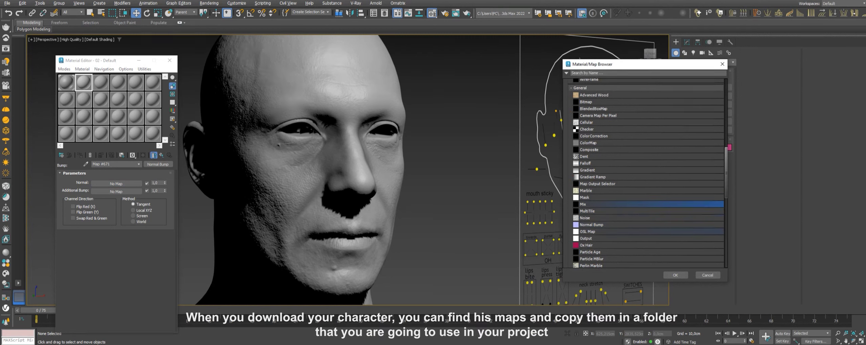
key(Return)
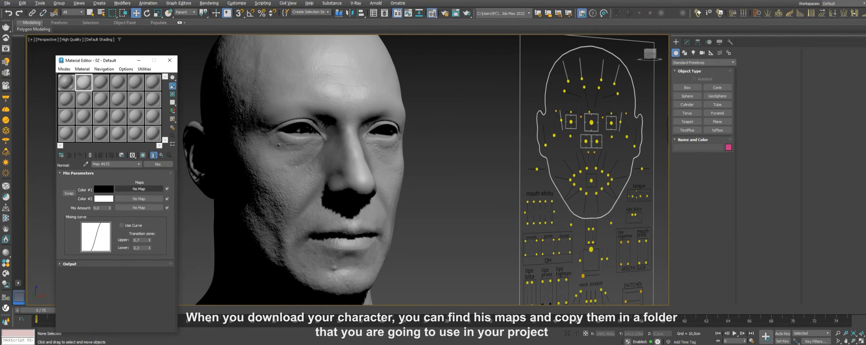
click(138, 189)
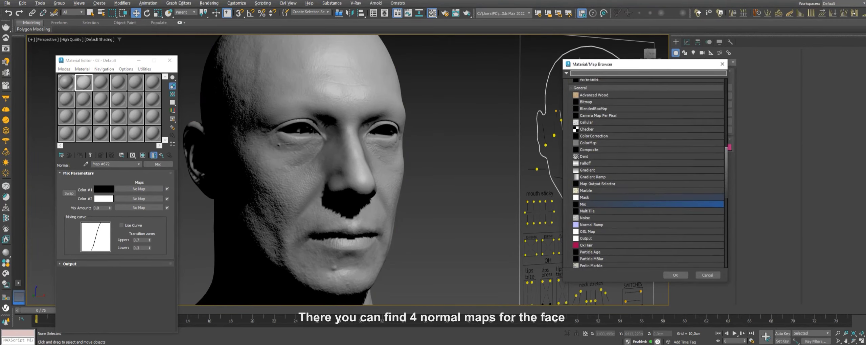
double_click(595, 159)
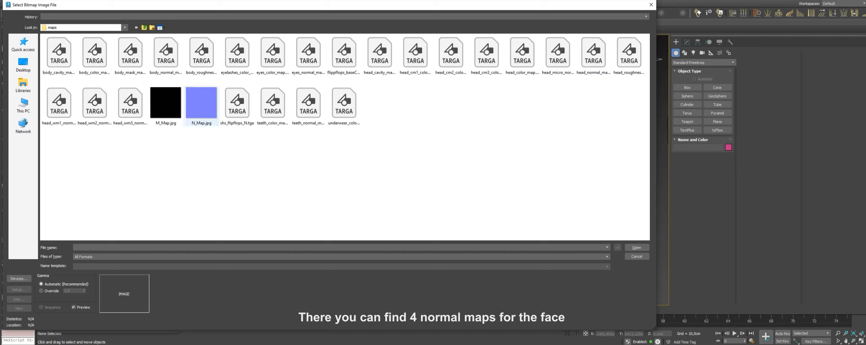
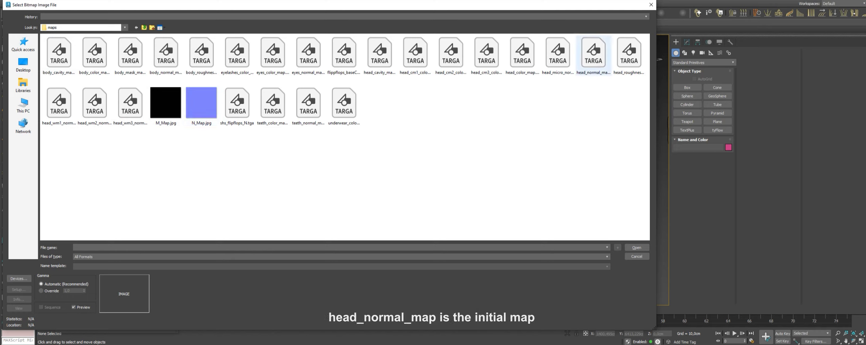
- Load head_normal_map.tga with gamma override 1.0 as the Mix map's first colour
click(593, 55)
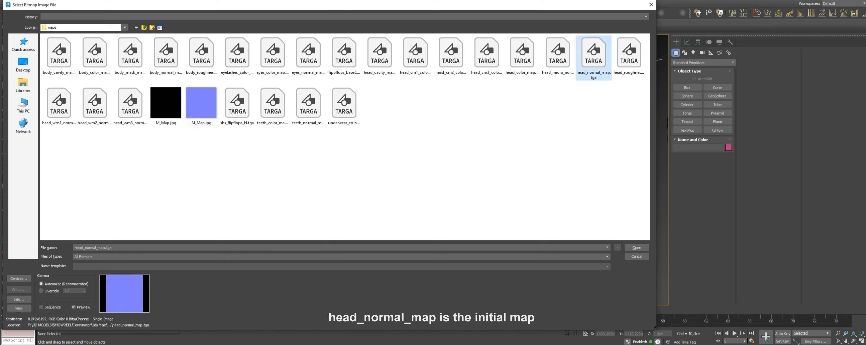
click(41, 291)
key(Return)
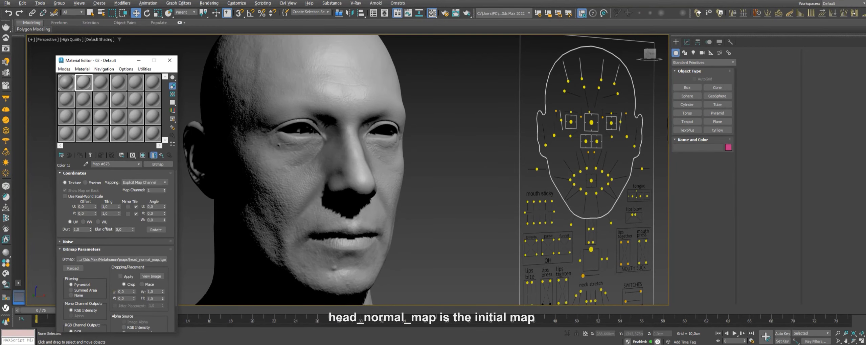
- Return to the parent Mix map and bring up map choices for Color #2
click(162, 155)
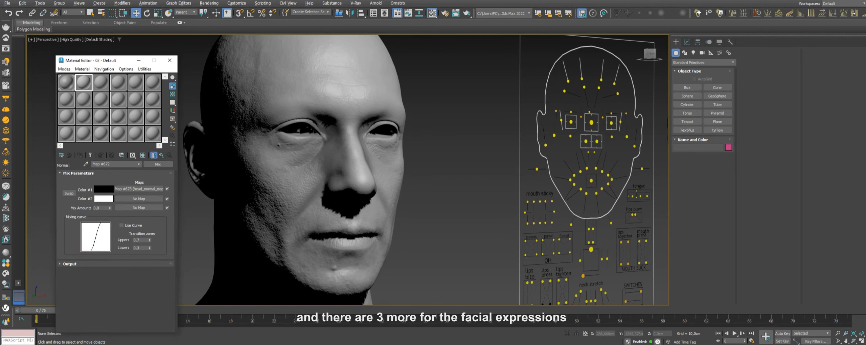
drag(138, 189, 137, 199)
click(139, 199)
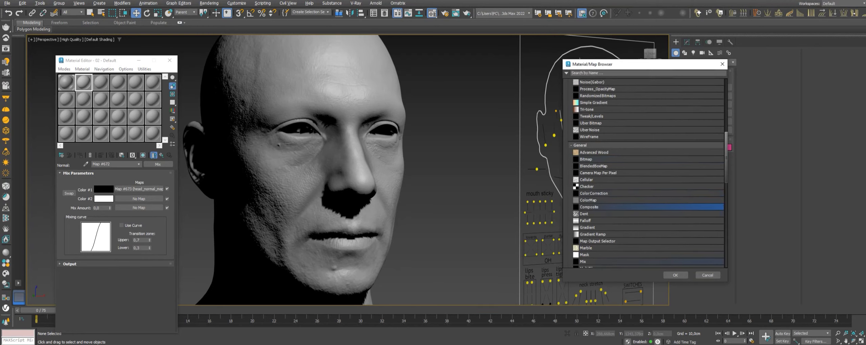
- Make Color #2 a Composite map with three layers
click(675, 275)
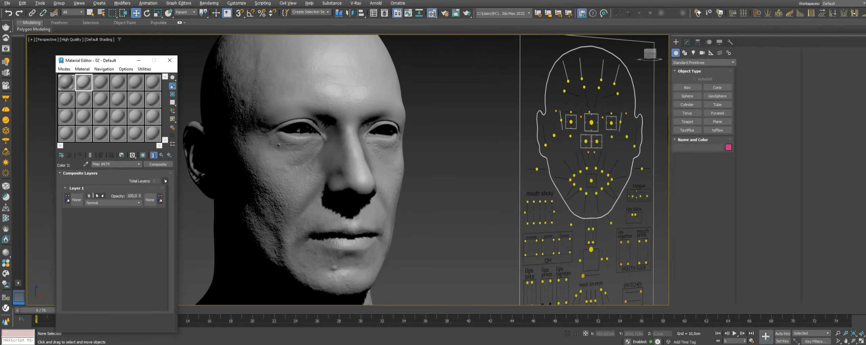
click(165, 181)
click(165, 180)
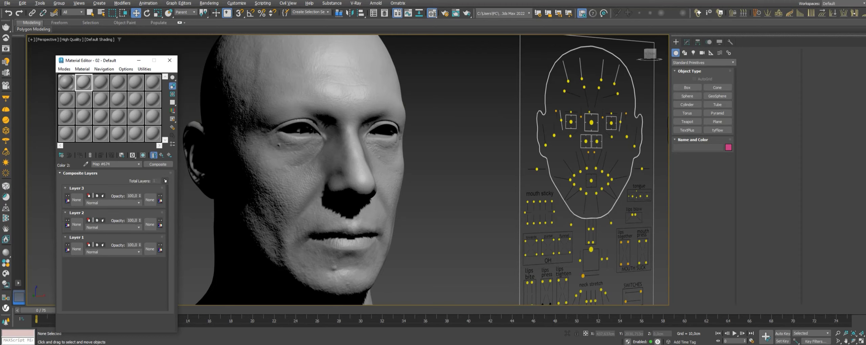
- Assign a 25-layer Composite to Mix Amount, then view reference material slot 1
click(161, 155)
click(139, 208)
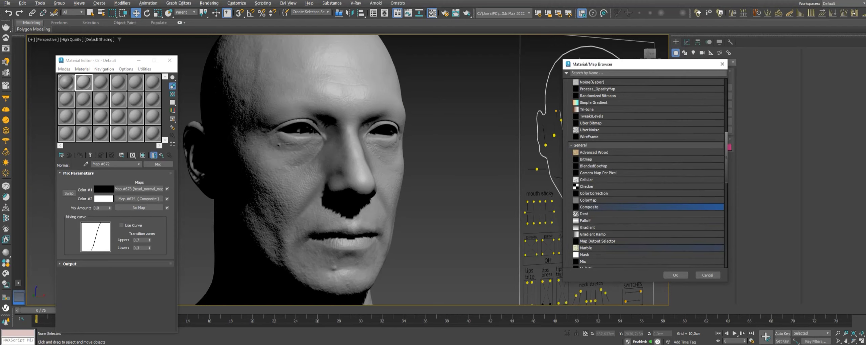
click(675, 275)
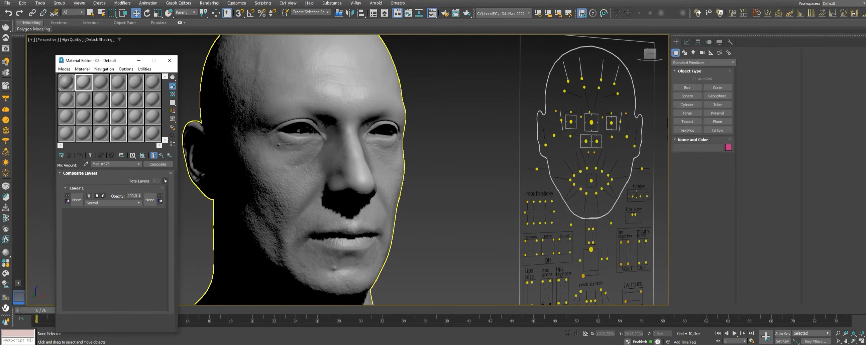
click(165, 181)
click(165, 181)
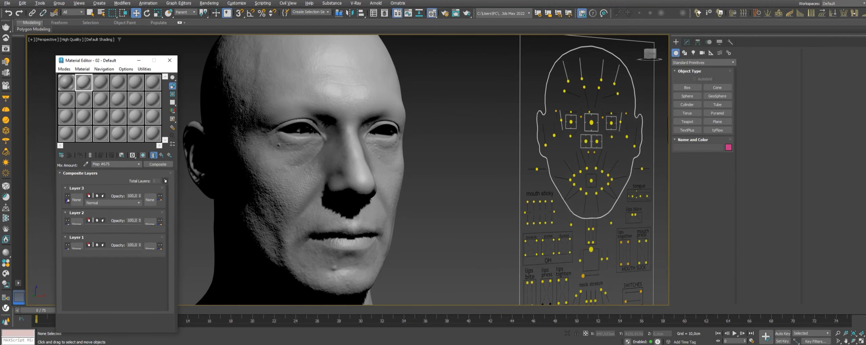
click(165, 181)
click(165, 181)
click(165, 181)
click(165, 181)
click(165, 181)
click(165, 181)
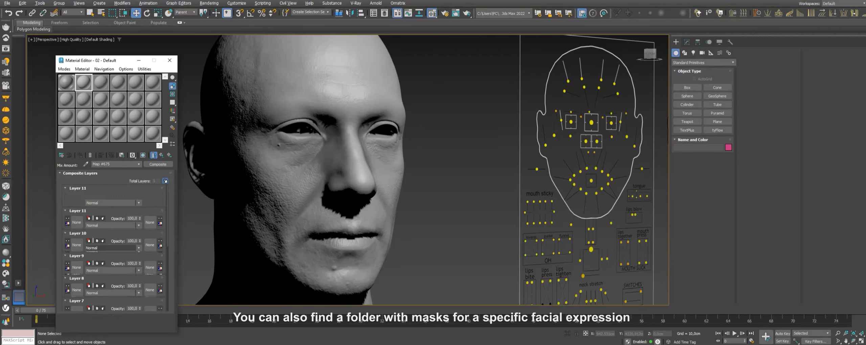
click(165, 181)
click(165, 181)
click(165, 181)
click(165, 181)
click(165, 181)
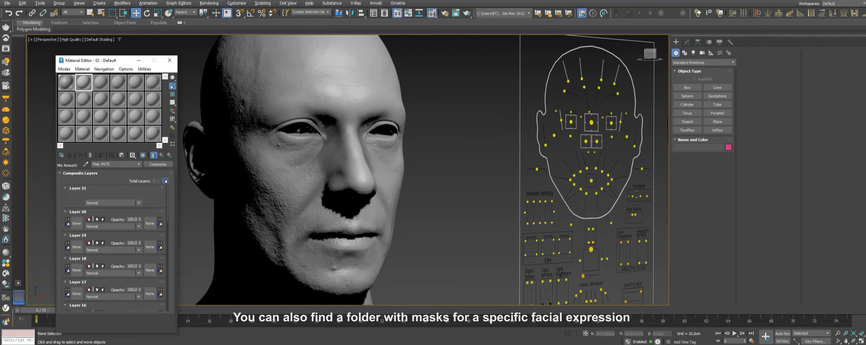
click(165, 181)
click(165, 181)
click(165, 181)
click(165, 180)
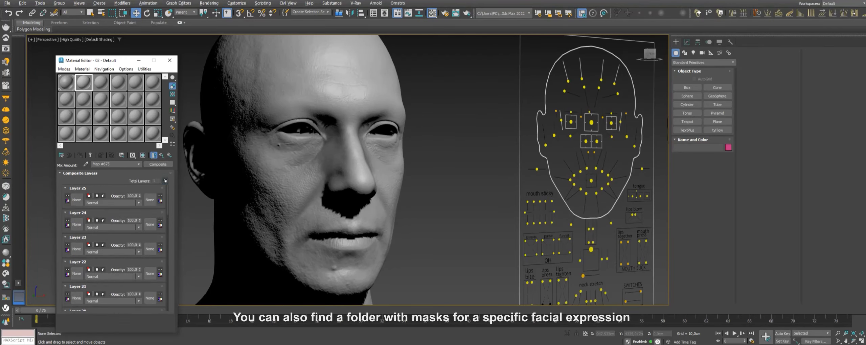
click(66, 82)
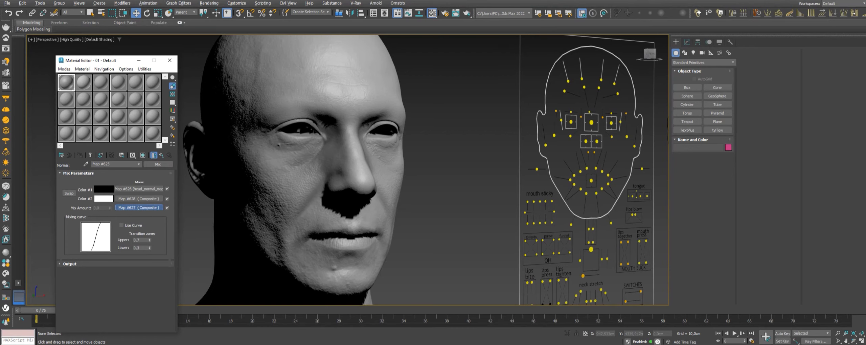
- Check the reference's mask Composite, then add layers to reach 38 in slot 2
click(139, 208)
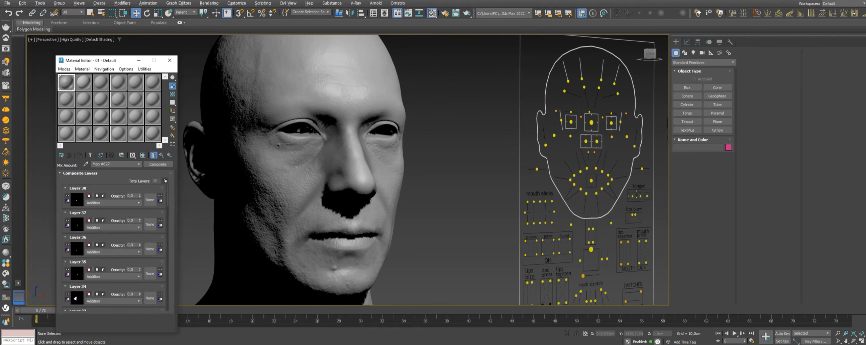
click(83, 83)
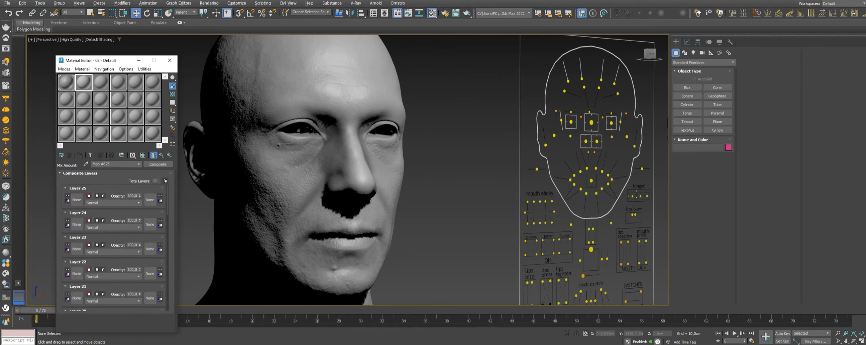
click(165, 181)
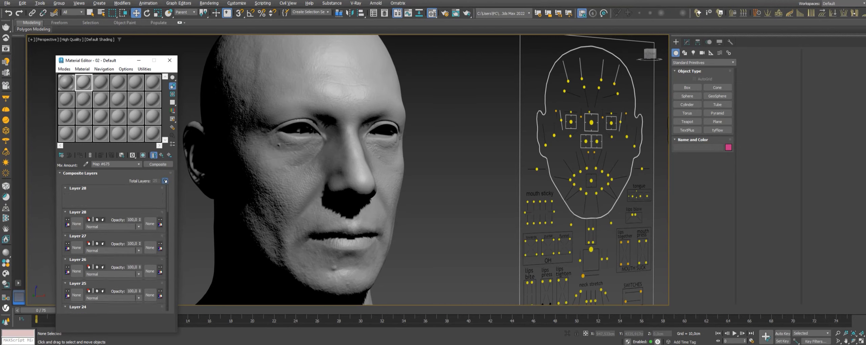
click(165, 180)
click(165, 180)
click(165, 180)
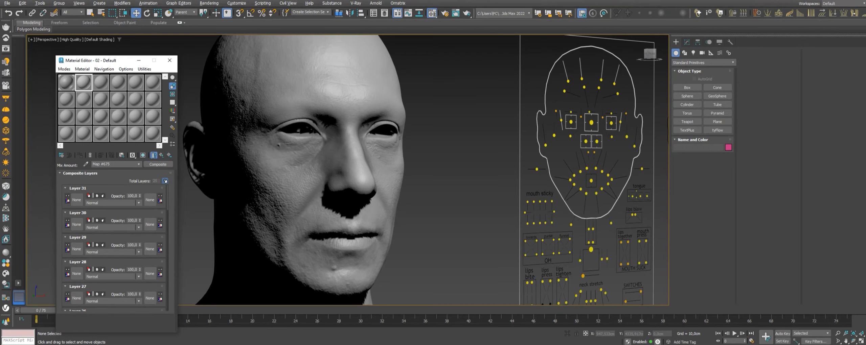
click(165, 181)
click(165, 180)
click(165, 180)
click(165, 180)
click(165, 181)
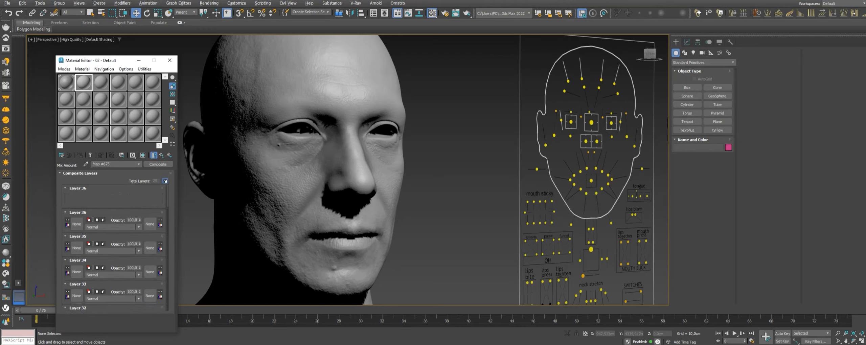
click(165, 180)
click(165, 180)
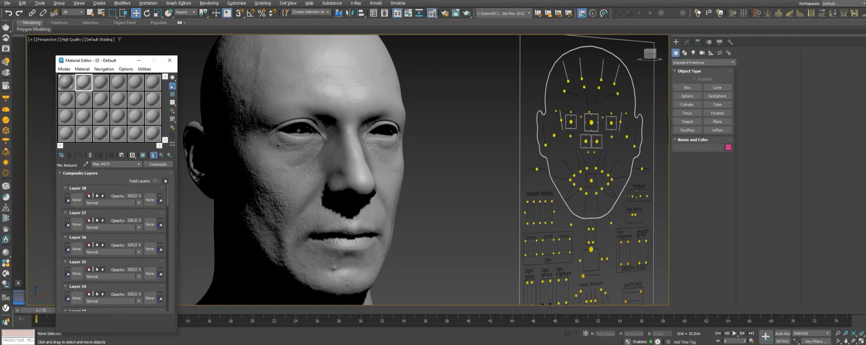
- Bring up the map choices for Layer 1 of the mask Composite
scroll(111, 247, down, 5)
scroll(111, 247, down, 5)
scroll(111, 247, down, 5)
scroll(112, 247, down, 5)
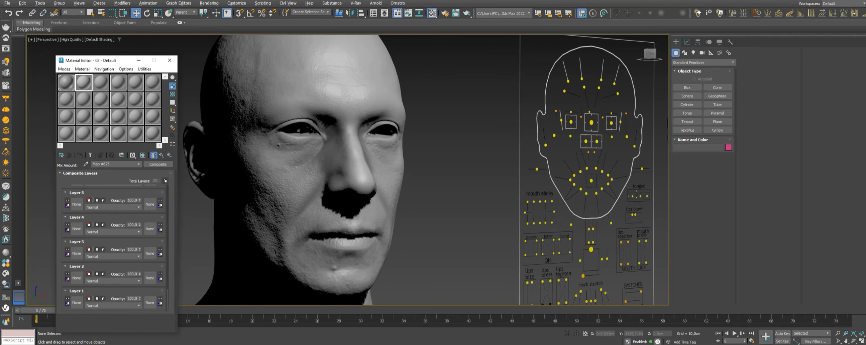
click(76, 302)
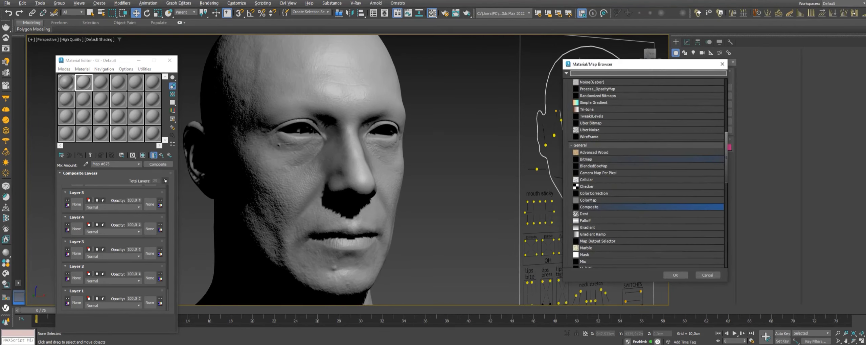
- Load the black M_Map.jpg bitmap into Layer 1, preview it, and return to the layers
double_click(595, 159)
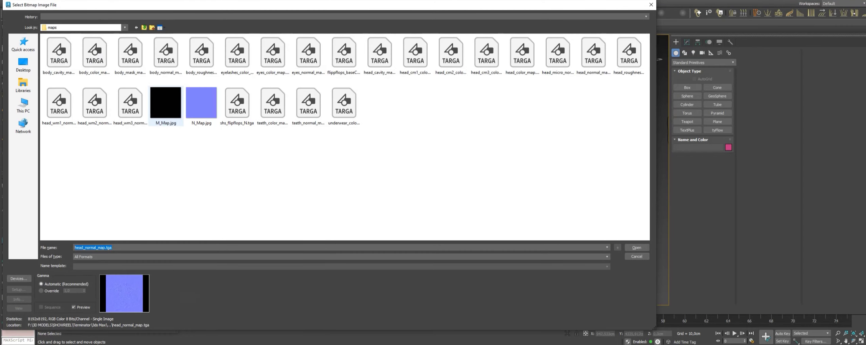
click(166, 105)
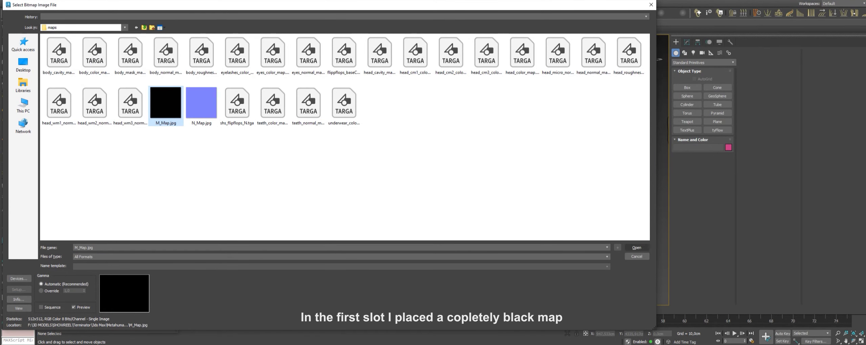
click(636, 247)
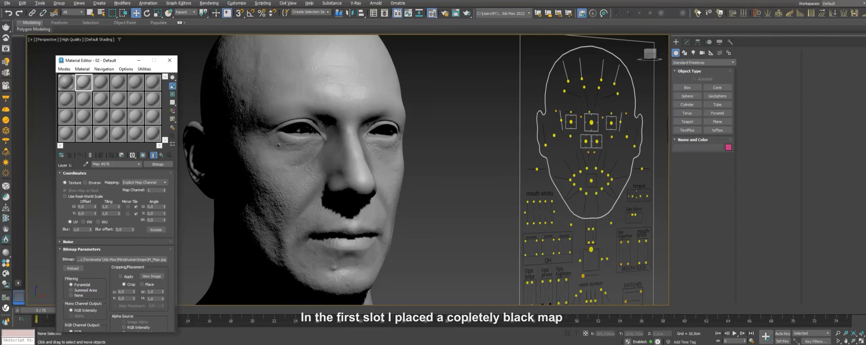
click(151, 276)
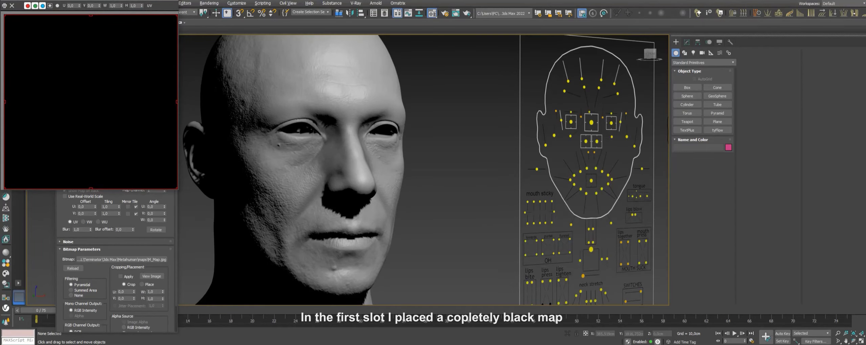
click(12, 5)
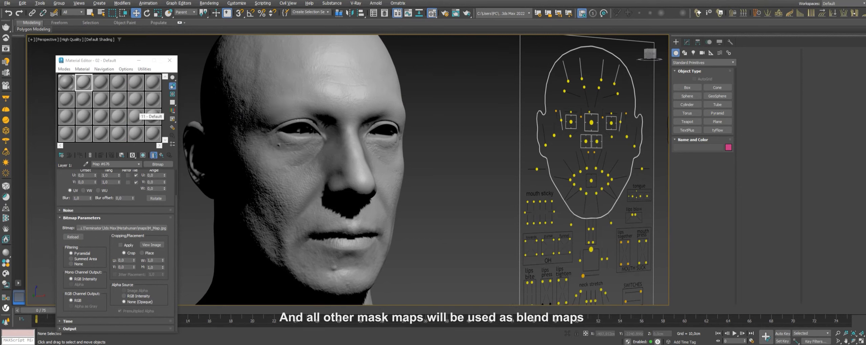
click(161, 155)
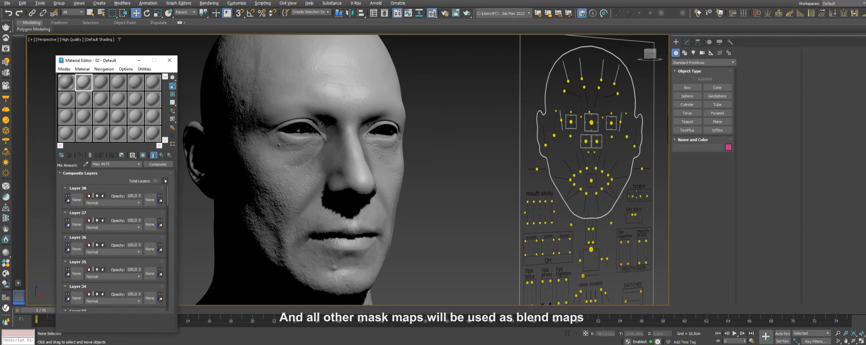
- Load the head_wm1_blink_l_msk mask as a bitmap into Layer 2
scroll(115, 247, down, 15)
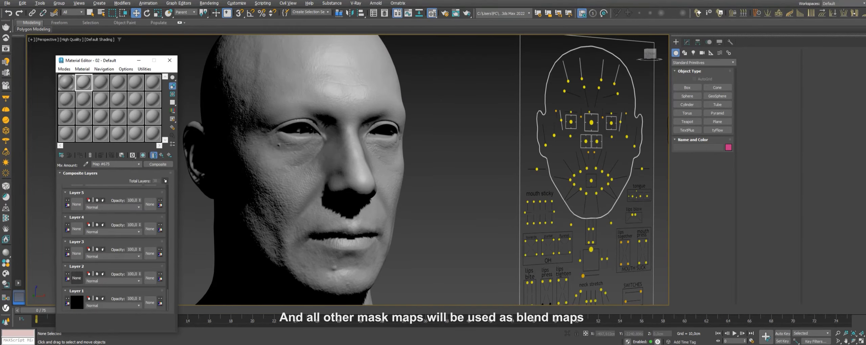
click(76, 278)
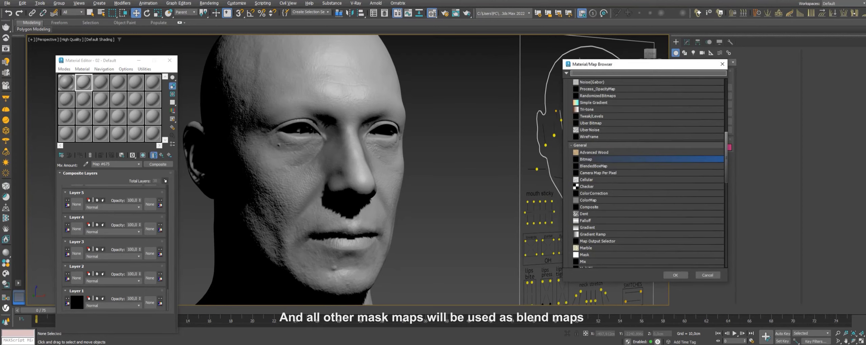
key(Return)
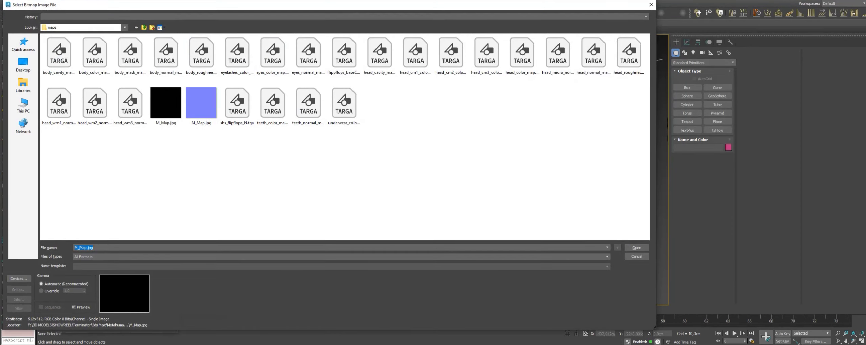
key(BackSpace)
key(Return)
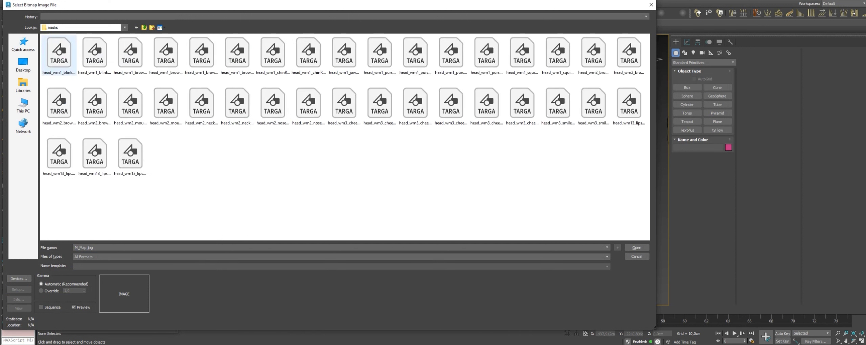
key(Down)
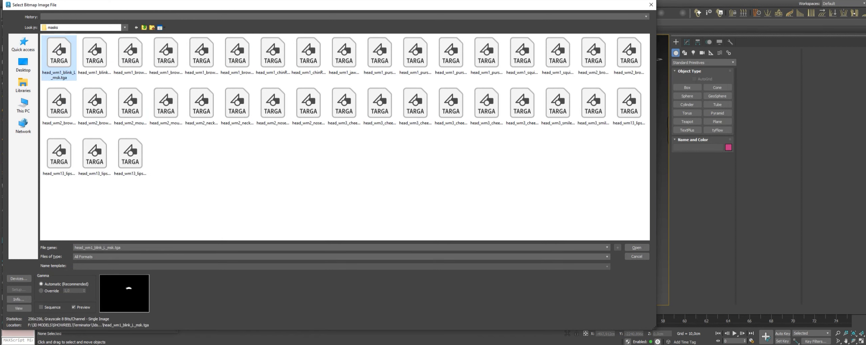
key(Return)
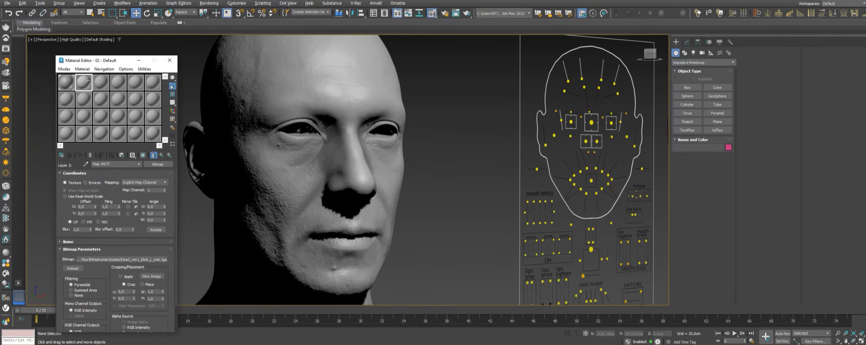
click(162, 155)
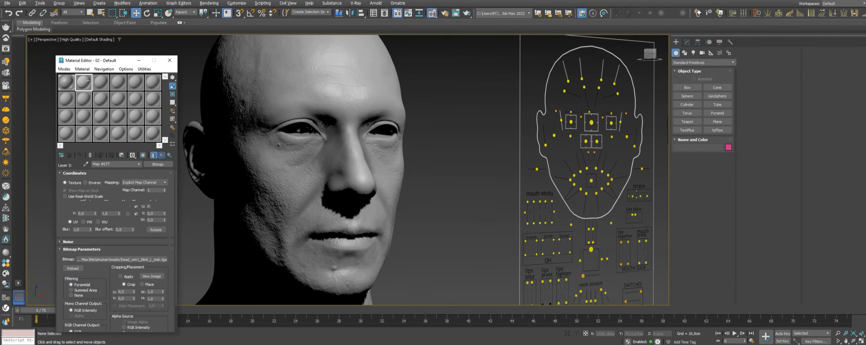
- Set Layer 2 to Addition blending at 0 opacity, matching the reference material
click(169, 155)
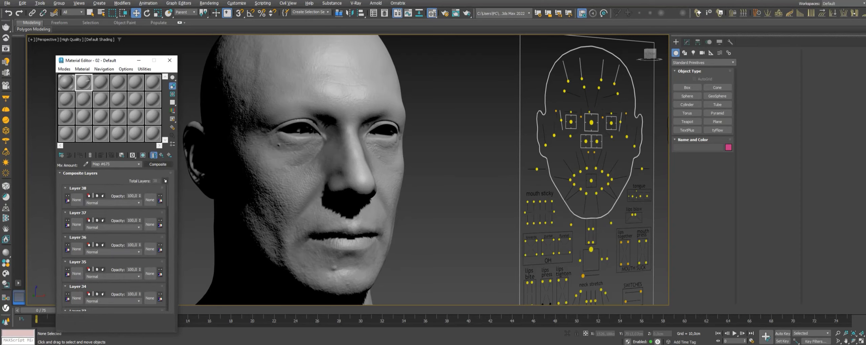
drag(167, 196, 167, 299)
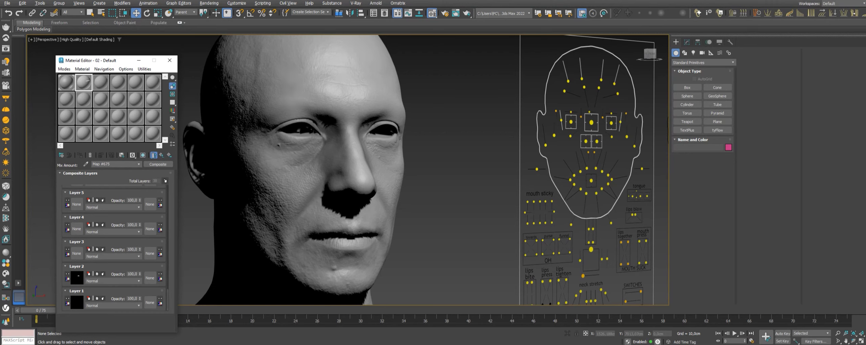
click(67, 82)
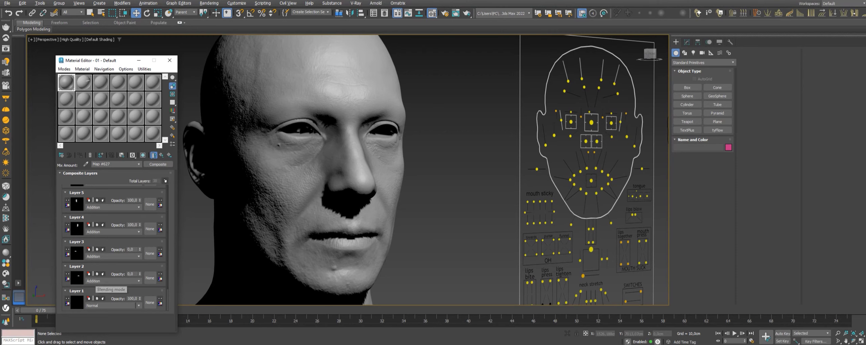
click(83, 82)
click(139, 280)
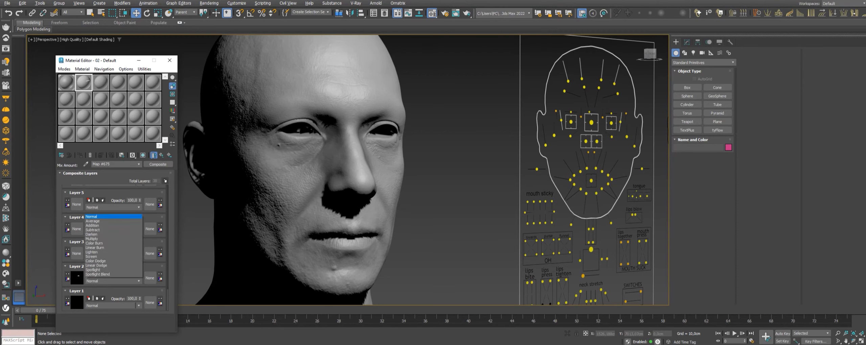
click(98, 177)
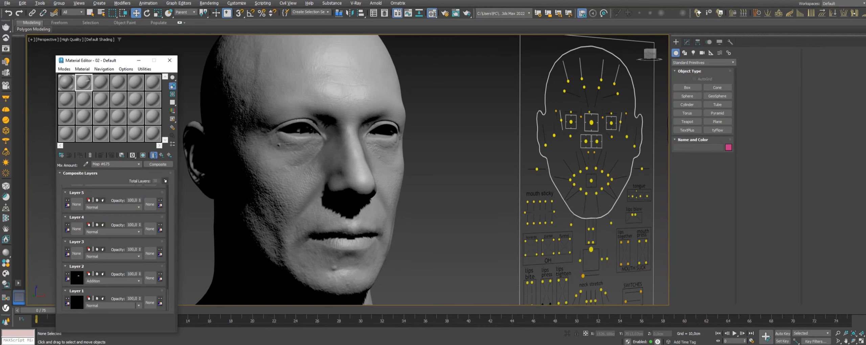
right_click(140, 274)
- Load head_wm1_normal_map.tga with gamma 1.0 into Layer 1 of the Color 2 Composite
click(161, 154)
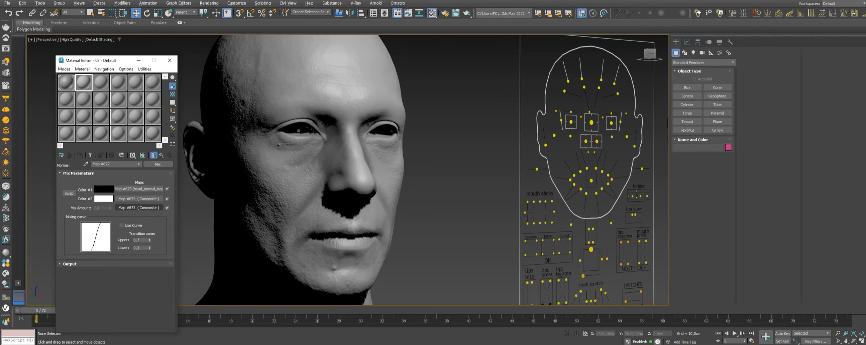
click(139, 199)
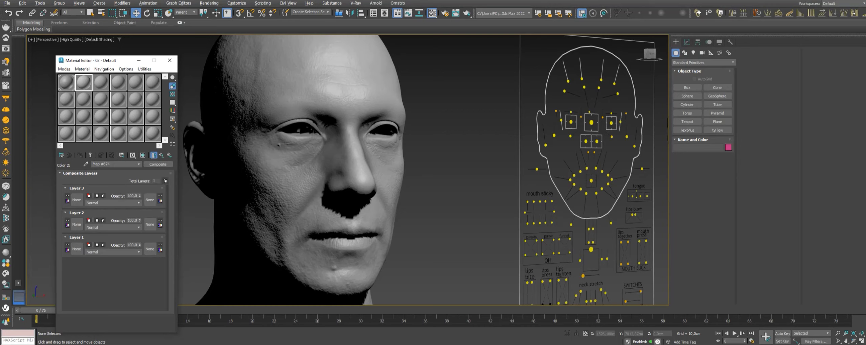
click(76, 249)
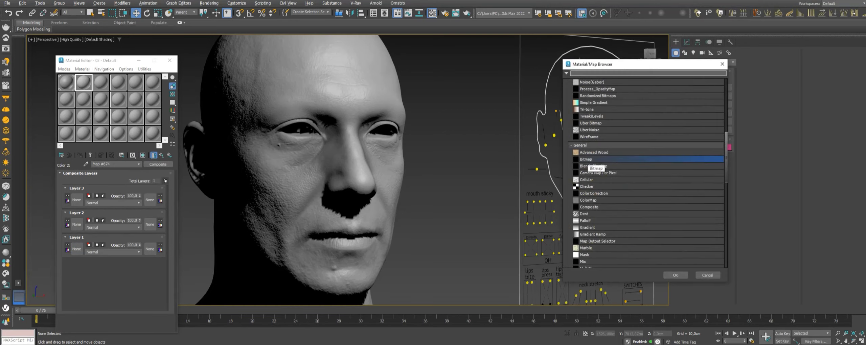
double_click(587, 159)
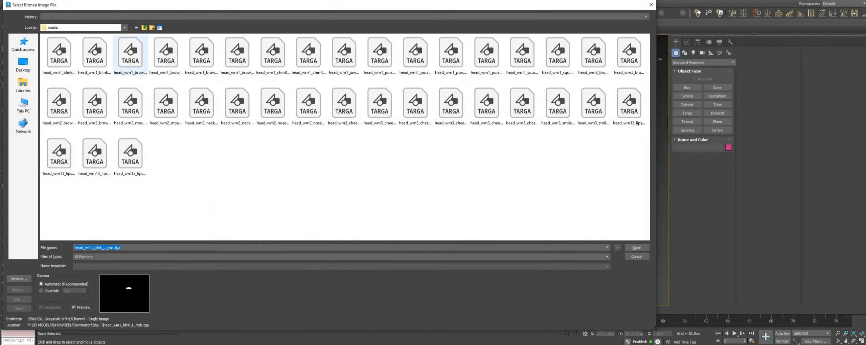
key(alt+Up)
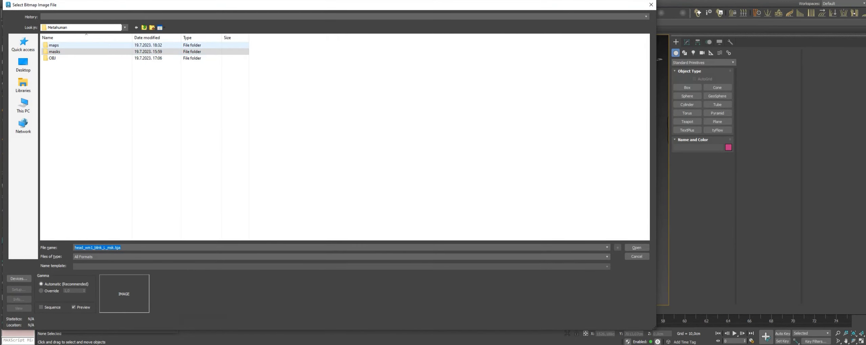
double_click(53, 45)
click(58, 103)
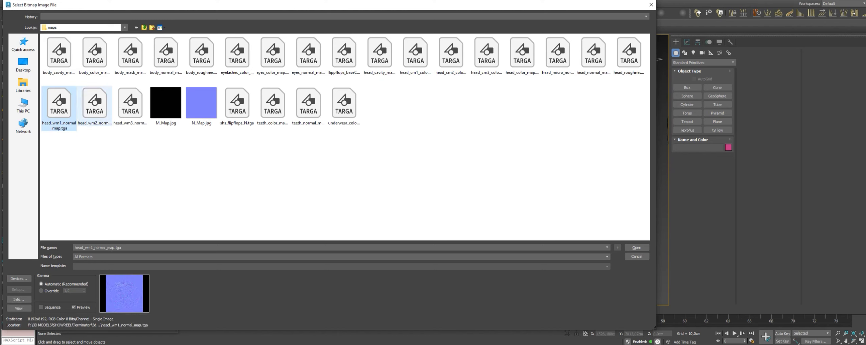
click(41, 290)
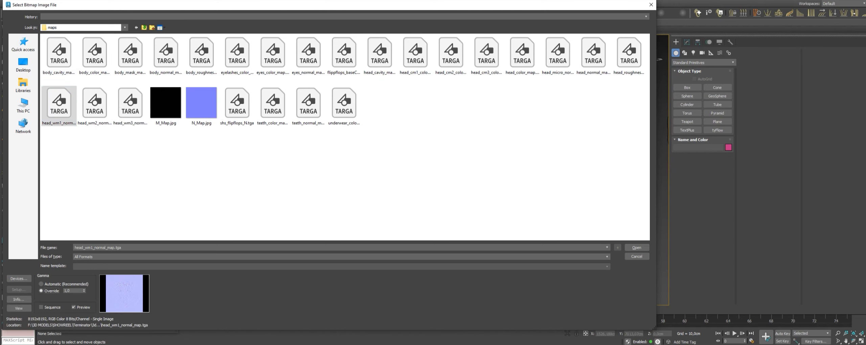
click(636, 247)
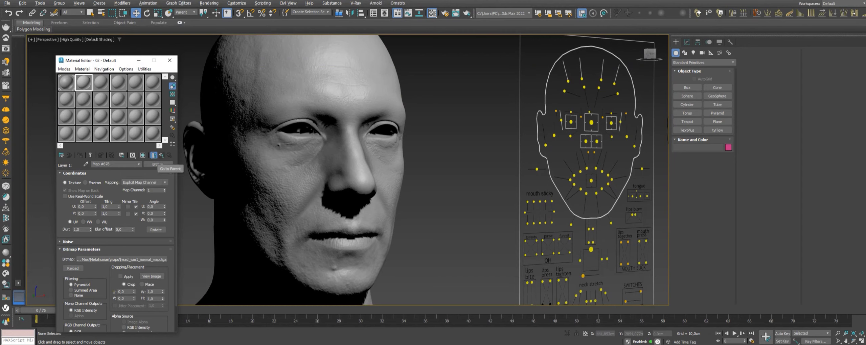
click(161, 155)
click(169, 155)
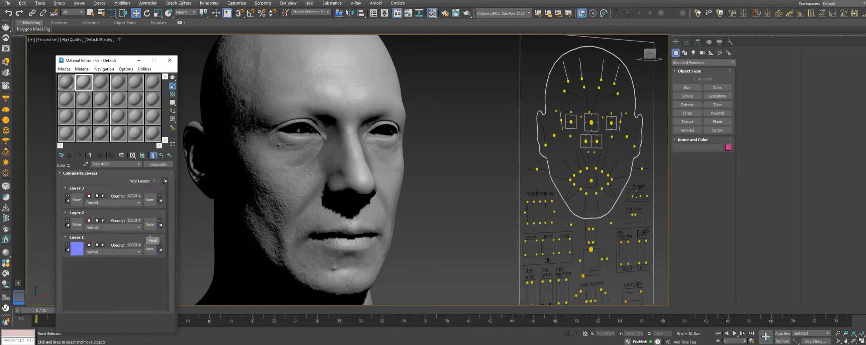
- Load head_wm2_normal_map.tga with gamma 1.0 into Layer 2
click(77, 224)
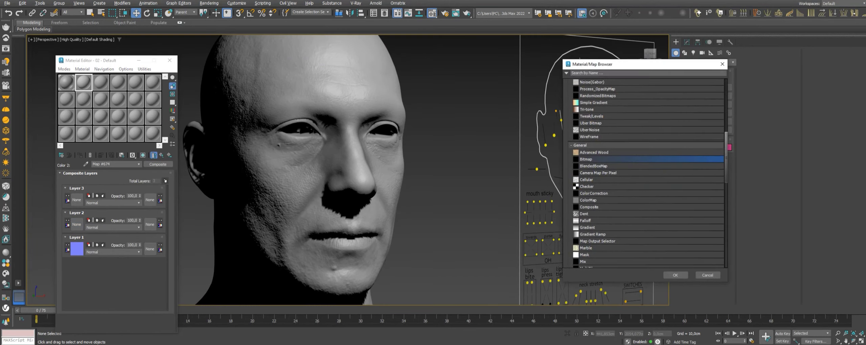
double_click(586, 159)
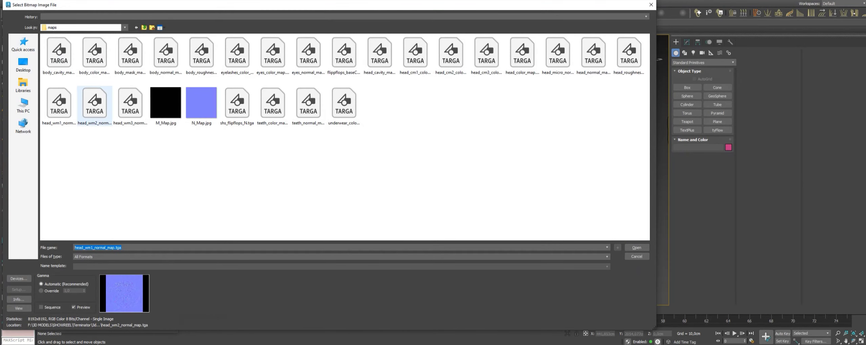
click(94, 105)
click(42, 290)
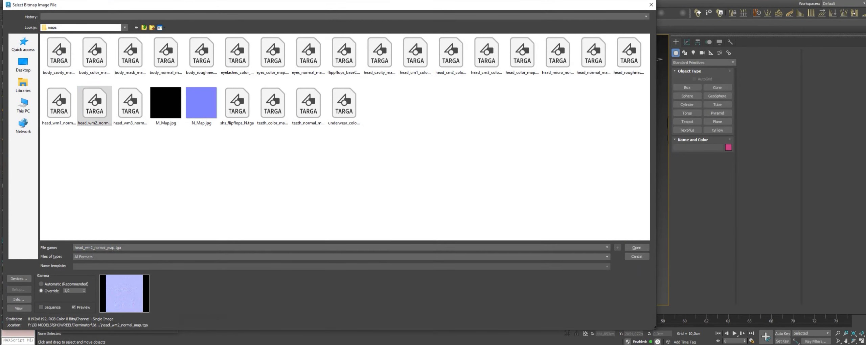
click(637, 247)
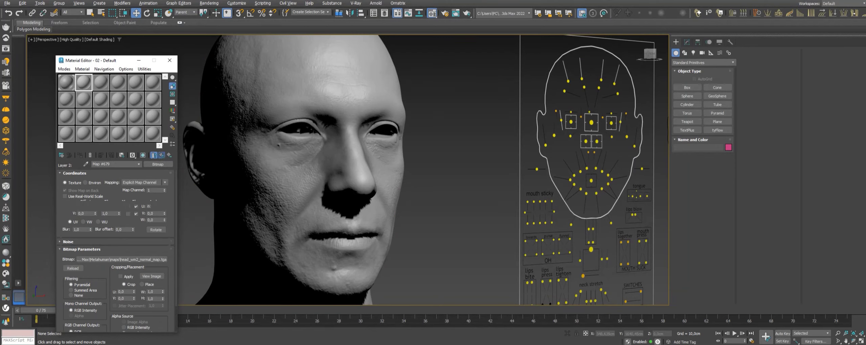
click(161, 155)
- Load head_wm3_normal_map.tga with gamma 1.0 into Layer 3
click(77, 200)
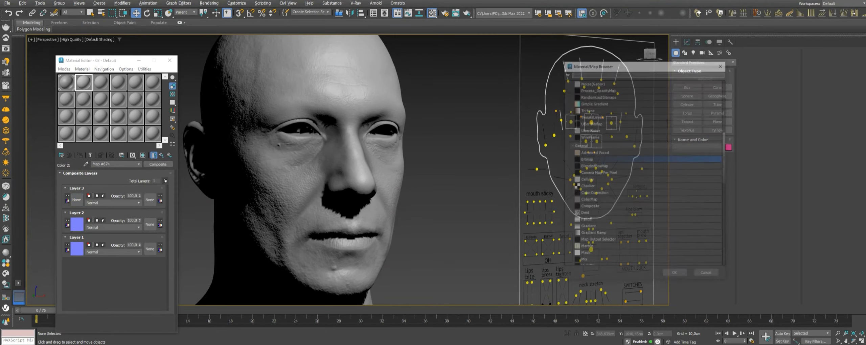
key(Return)
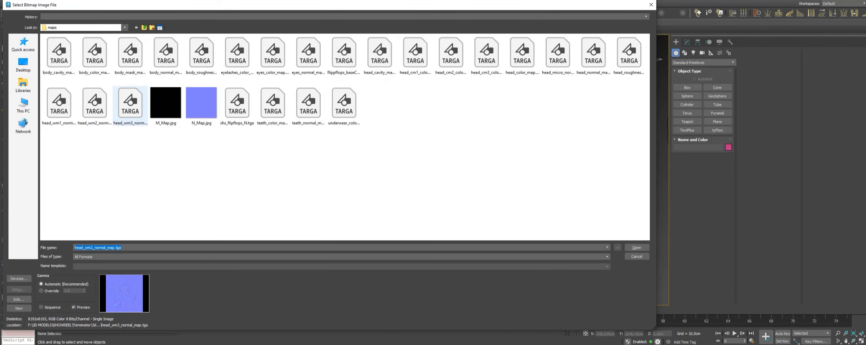
click(131, 101)
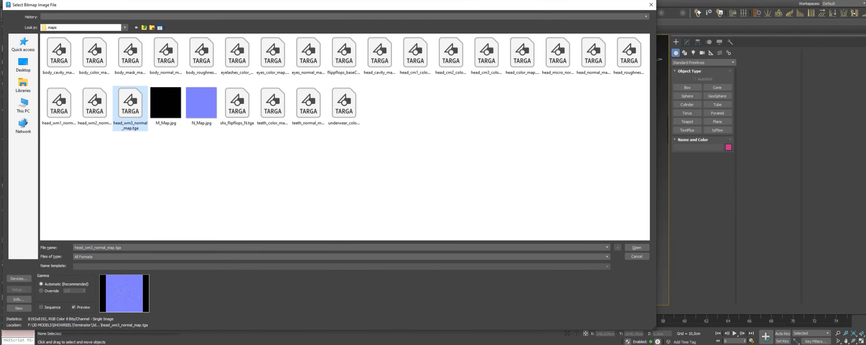
click(41, 290)
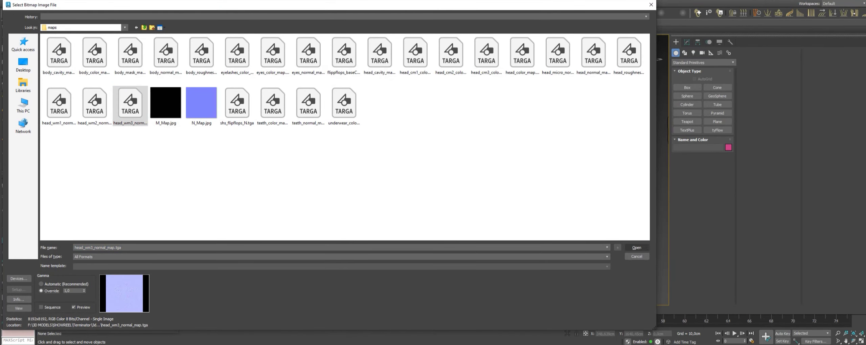
click(636, 248)
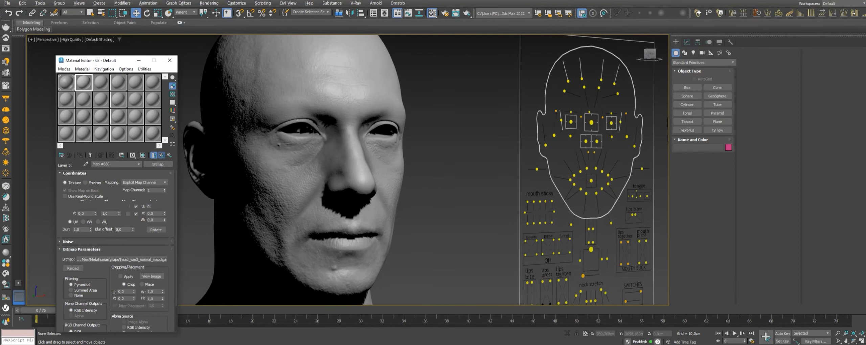
click(162, 155)
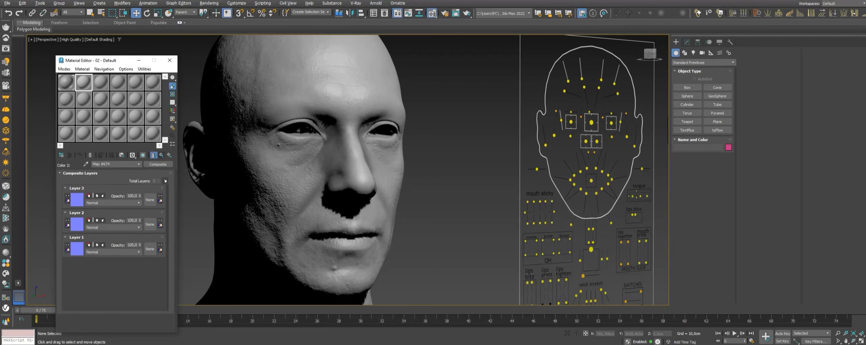
- Inspect the reference material's Color 2 Composite, then return to the second material
click(66, 82)
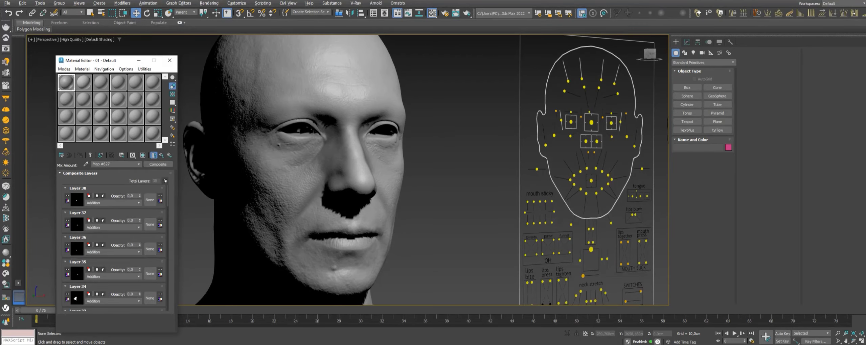
click(170, 154)
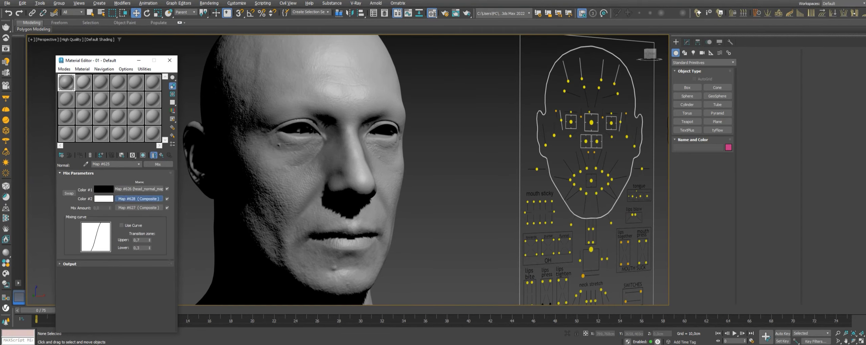
click(138, 199)
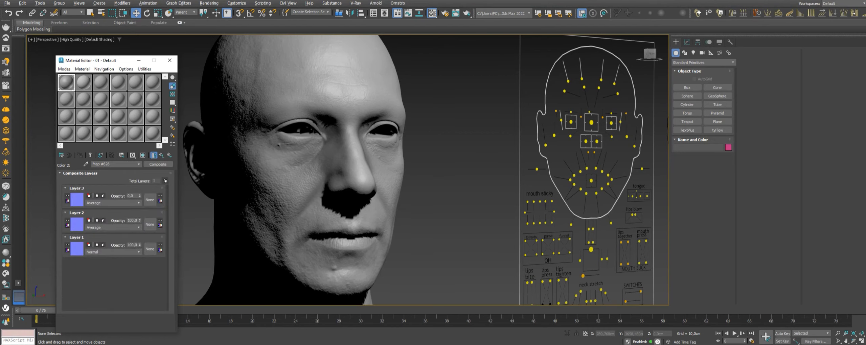
click(84, 82)
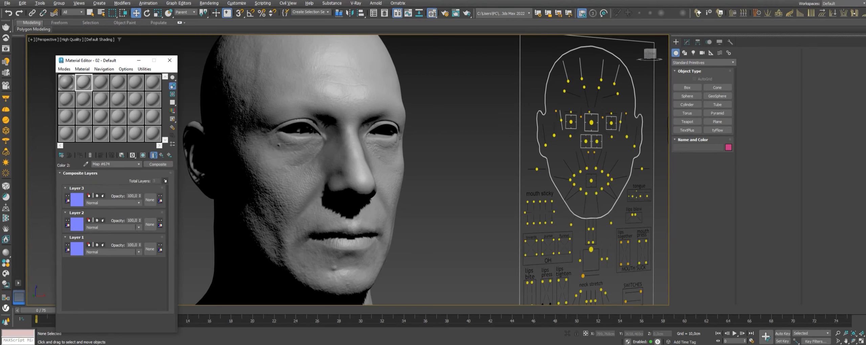
- Set Layers 2 and 3 to Average blending with Layer 2 opacity at 0
click(112, 228)
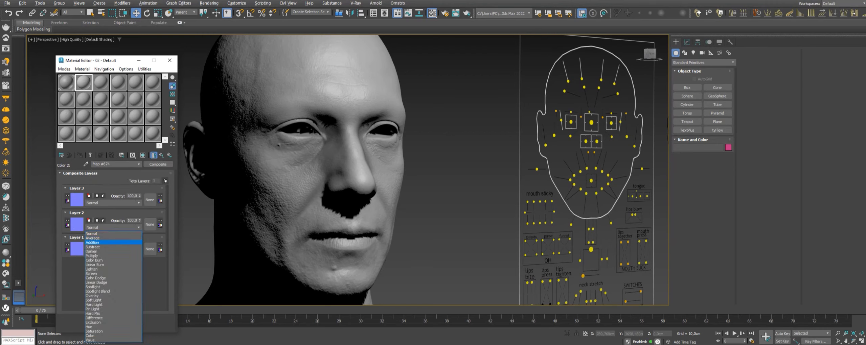
click(101, 238)
click(112, 203)
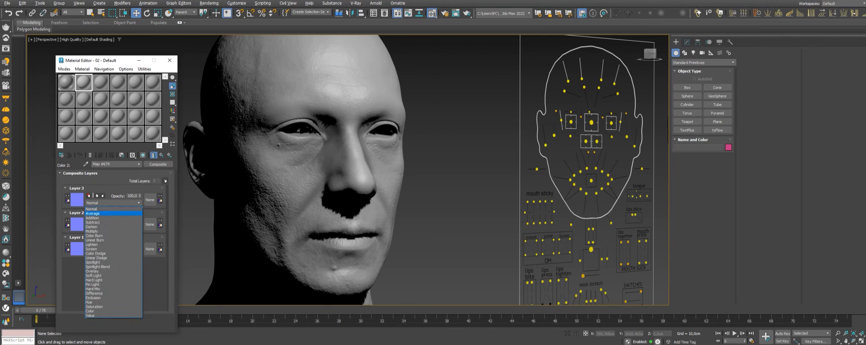
click(102, 214)
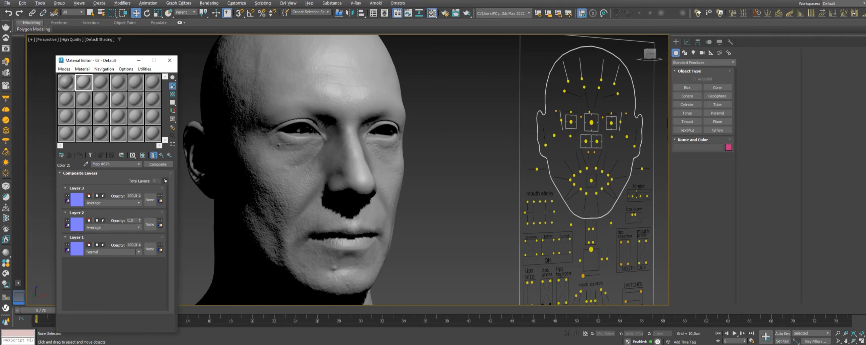
right_click(139, 195)
click(169, 155)
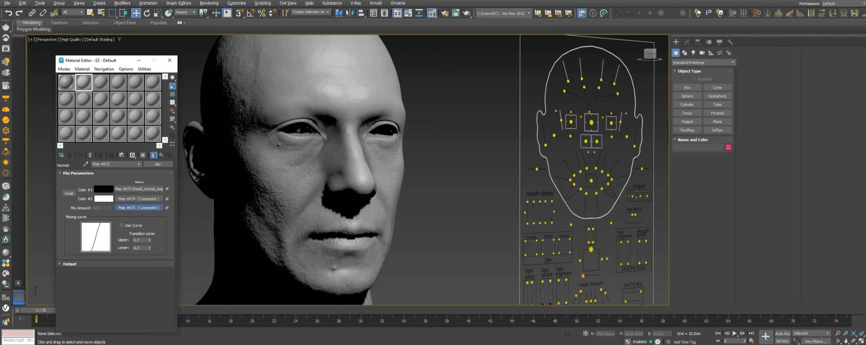
- Load a mask bitmap from the masks folder into Layer 3 of the mask Composite
click(139, 207)
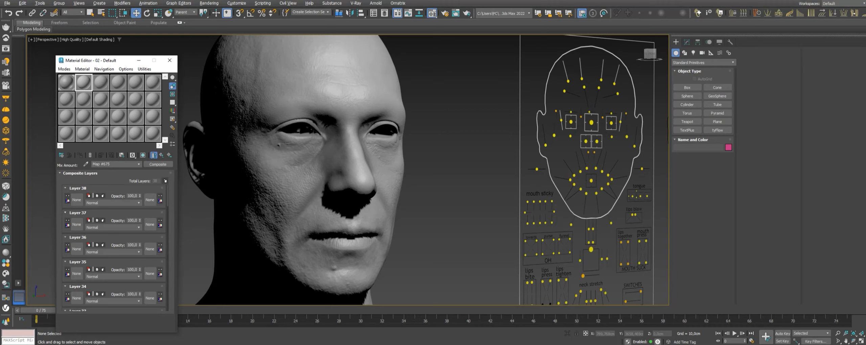
scroll(113, 247, down, 10)
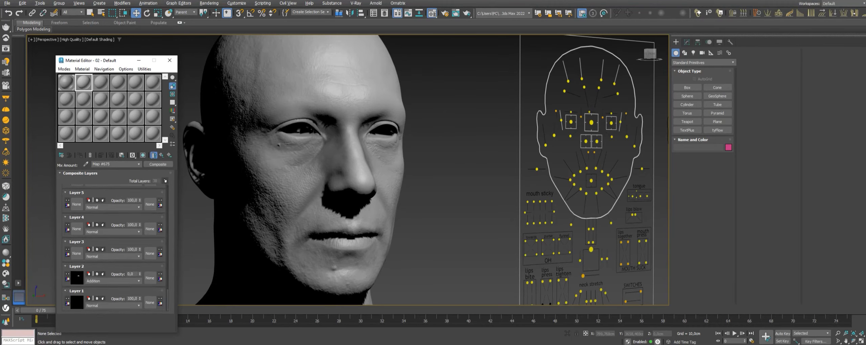
click(77, 253)
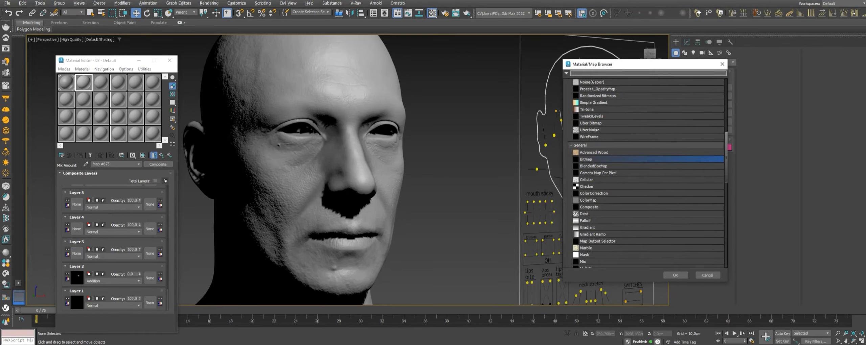
key(Return)
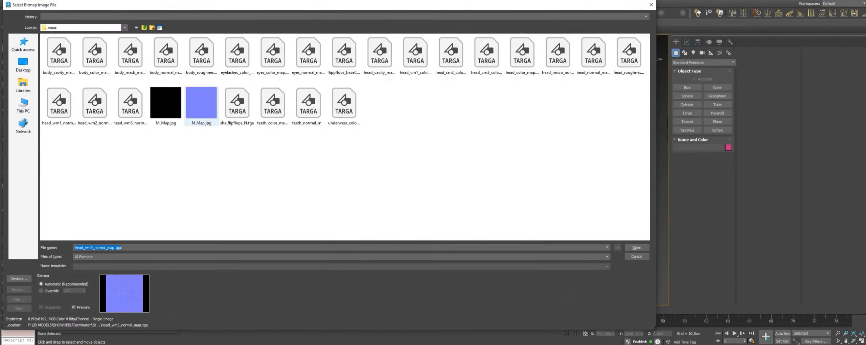
click(144, 27)
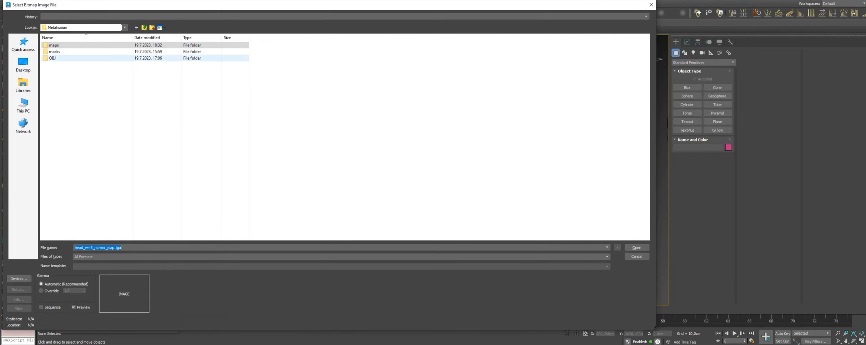
double_click(54, 45)
click(94, 56)
double_click(94, 56)
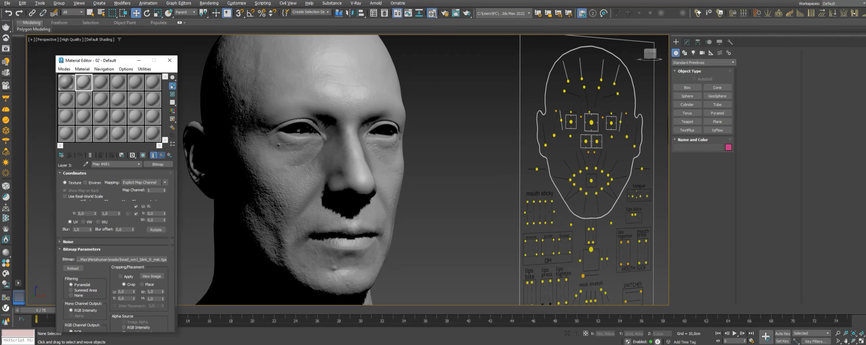
key(Up)
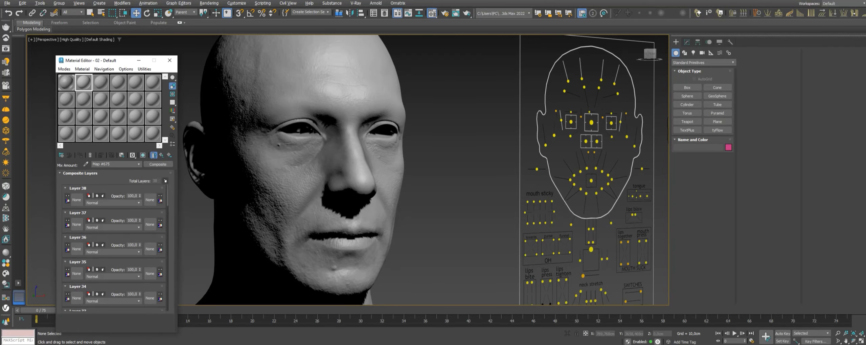
- Load head_wm1_browsRaiseInner_L_msk.tga into Layer 4
click(77, 228)
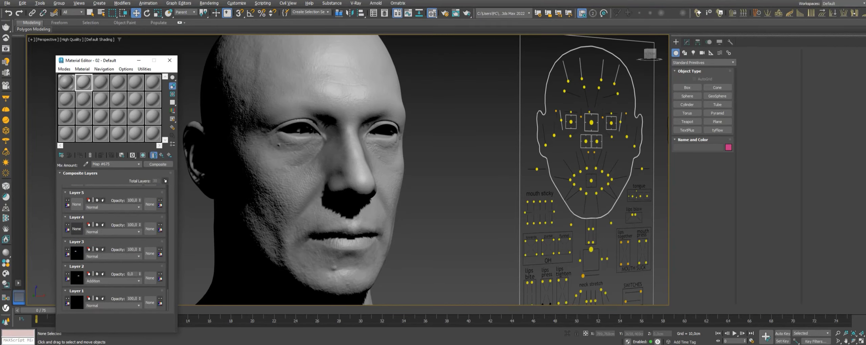
double_click(585, 159)
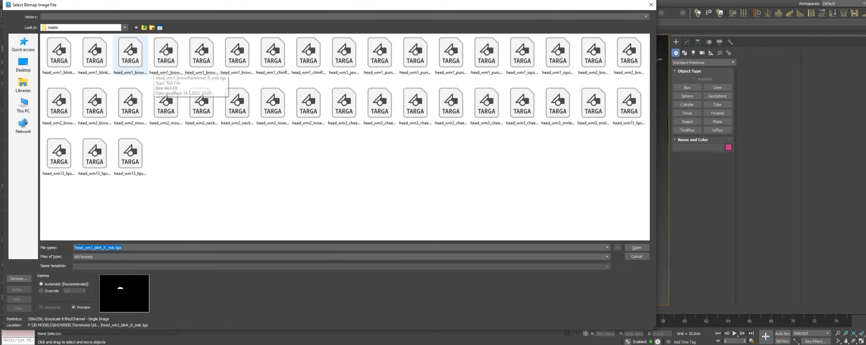
click(130, 54)
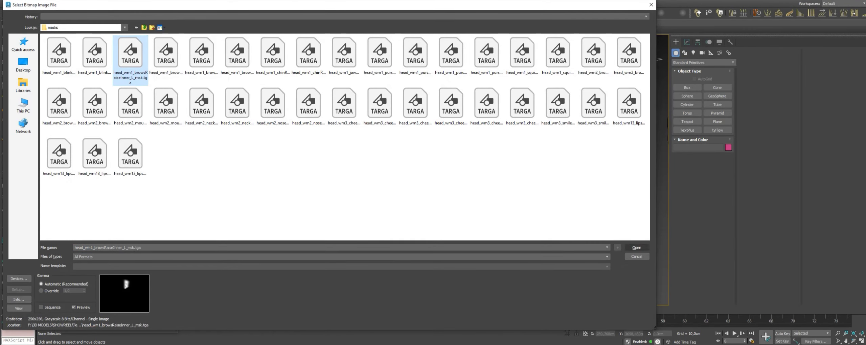
click(637, 247)
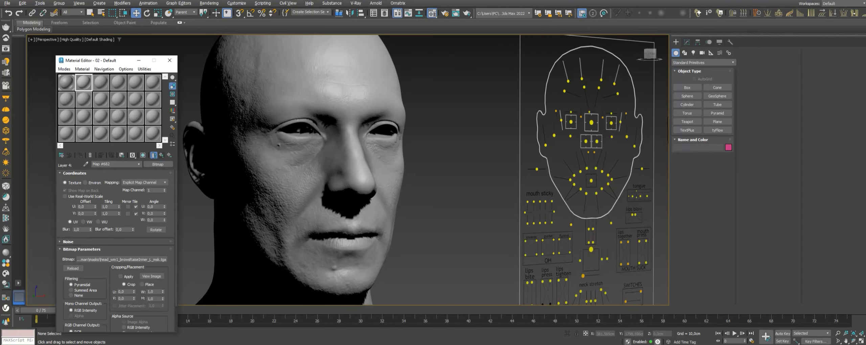
click(162, 154)
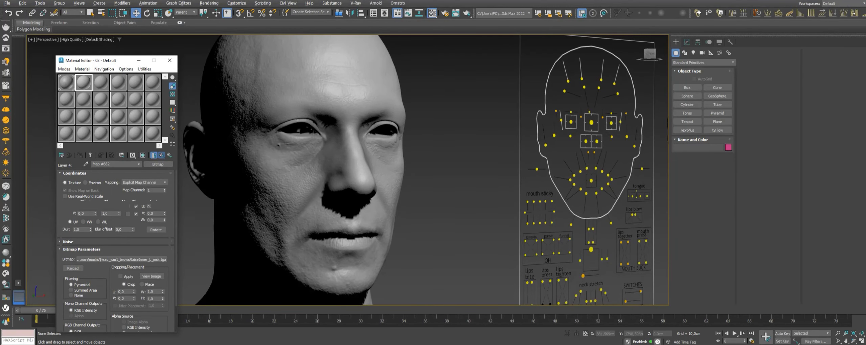
click(161, 155)
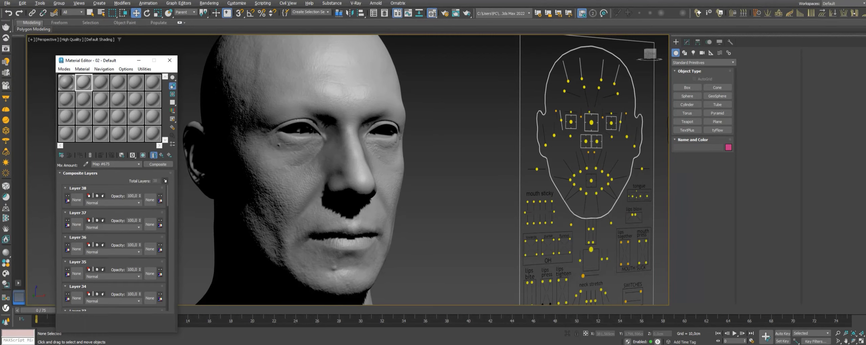
- Load head_wm1_browsRaiseInner_R_msk.tga into Layer 5
scroll(77, 205, down, 15)
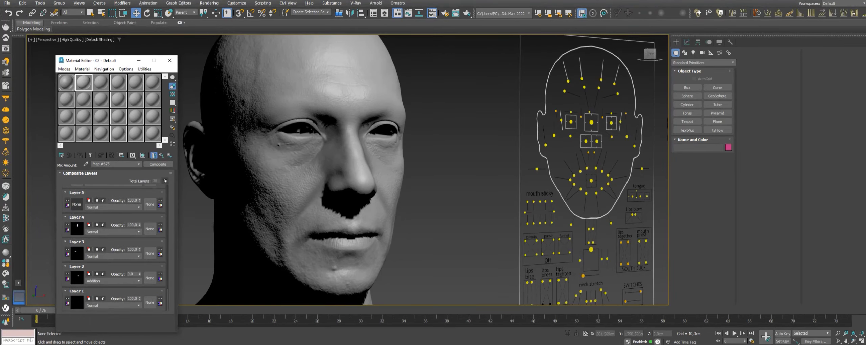
click(76, 204)
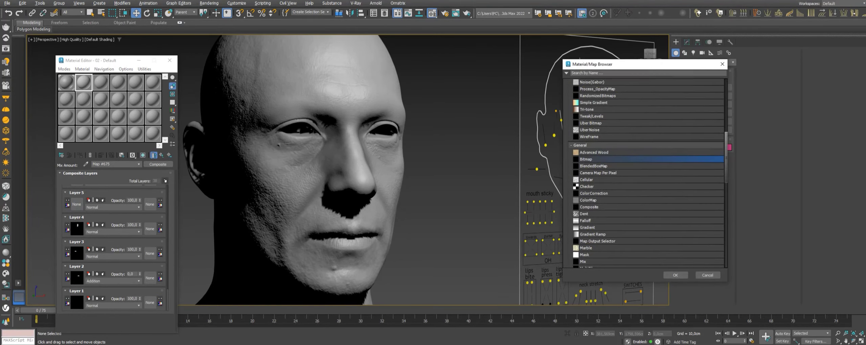
key(Return)
click(201, 54)
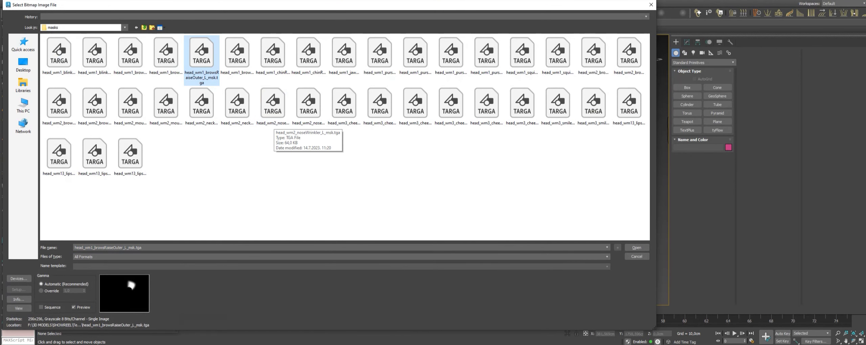
click(130, 54)
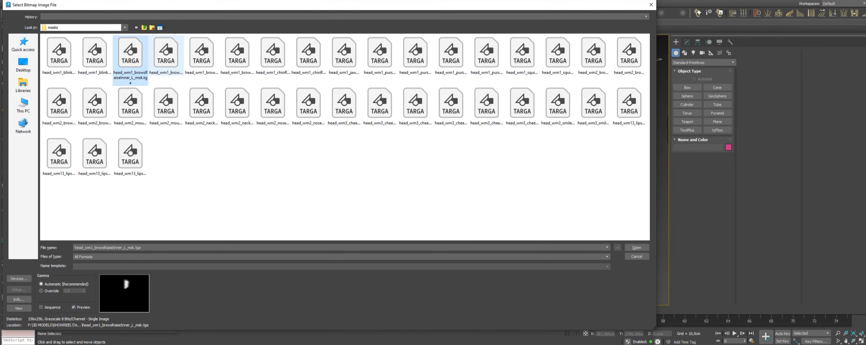
click(166, 54)
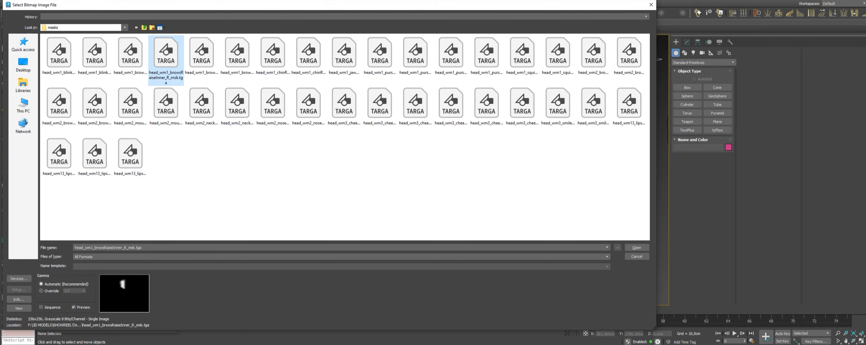
click(636, 248)
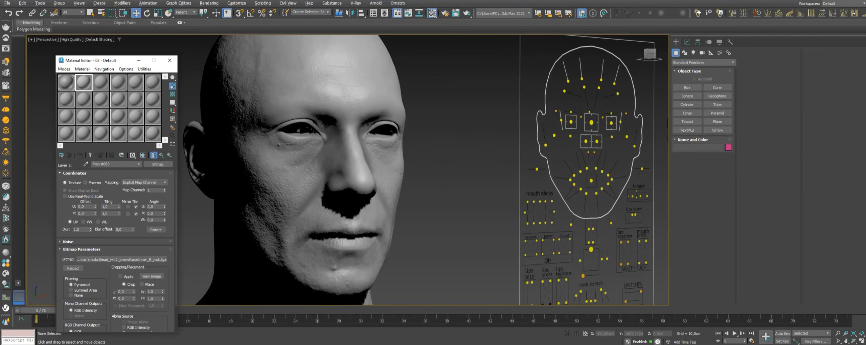
click(162, 155)
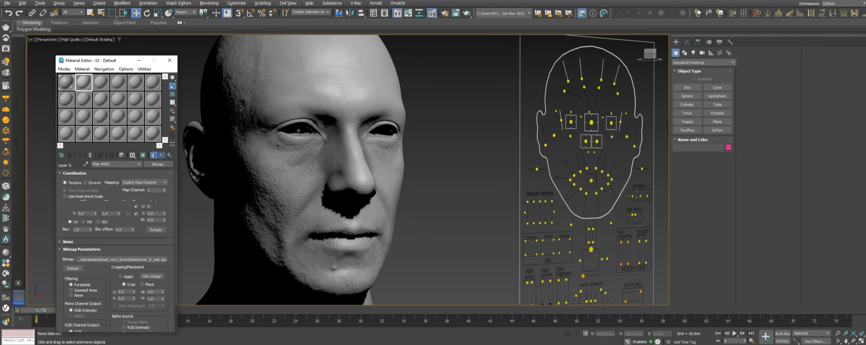
click(161, 155)
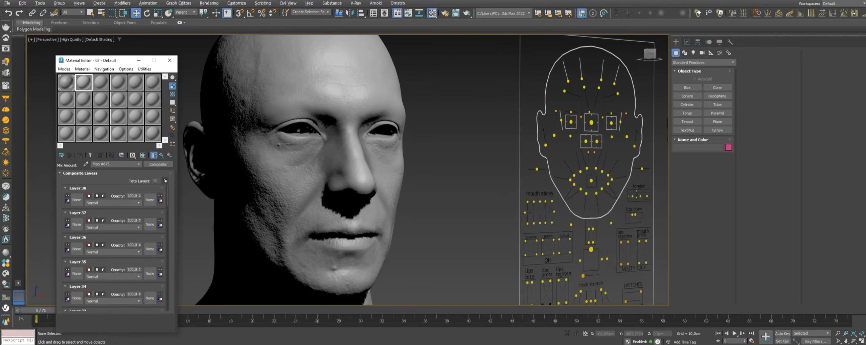
drag(167, 194, 167, 300)
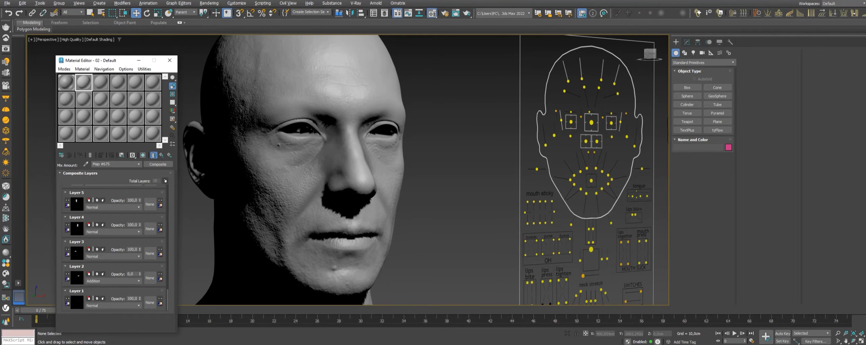
scroll(115, 247, up, 2)
- Load head_wm1_browsRaiseOuter_L_msk.tga into Layer 6 of the mask Composite
click(76, 240)
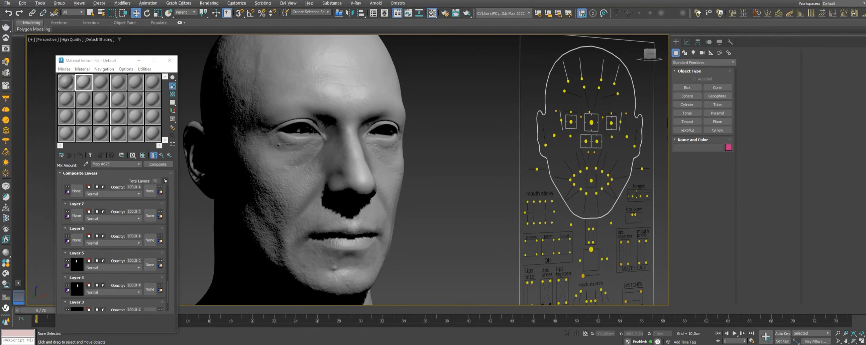
double_click(585, 159)
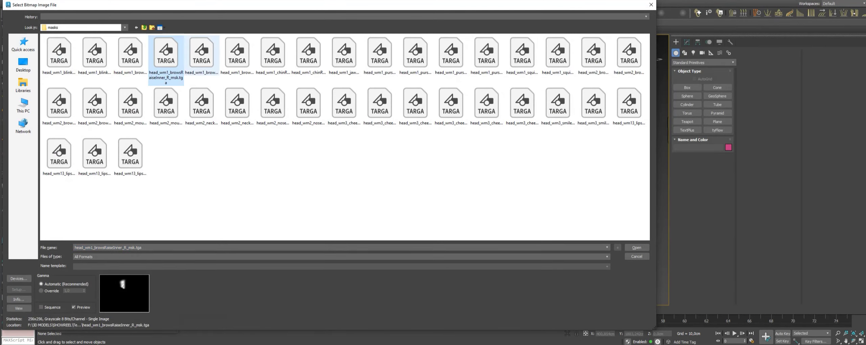
click(201, 56)
click(636, 247)
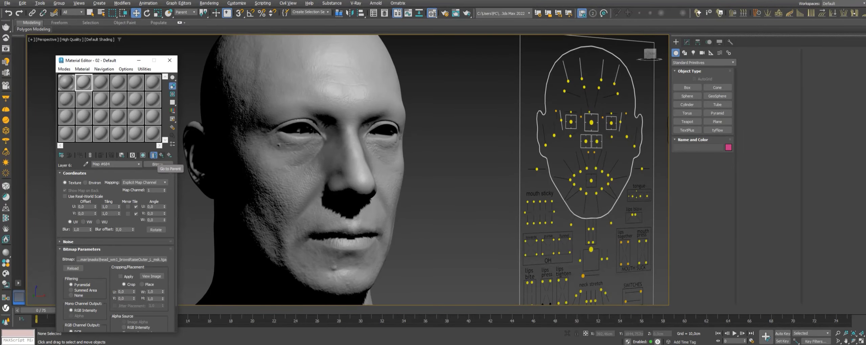
click(162, 155)
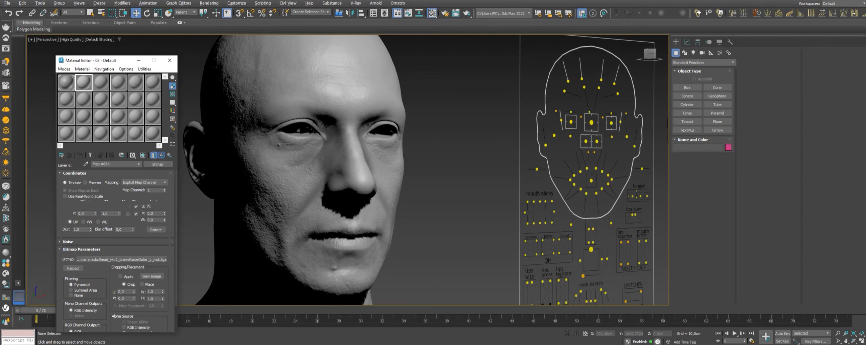
key(Up)
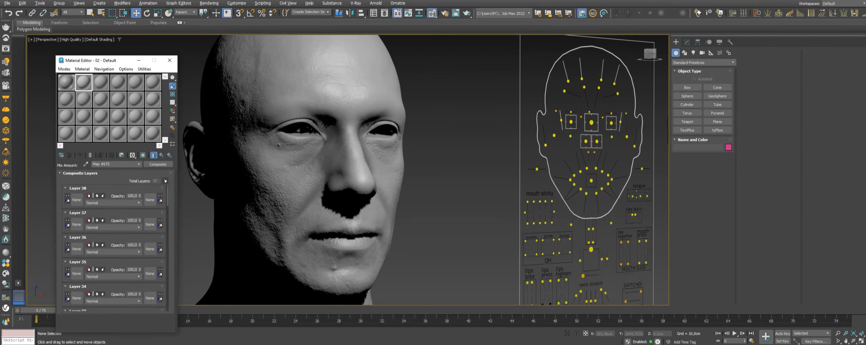
- Load head_wm1_browsRaiseOuter_R_msk.tga as a bitmap into Layer 7
scroll(115, 246, down, 15)
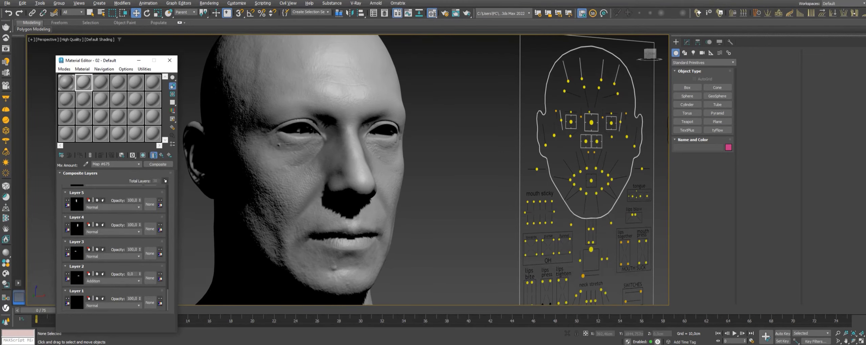
scroll(114, 246, up, 1)
scroll(114, 247, up, 1)
click(76, 207)
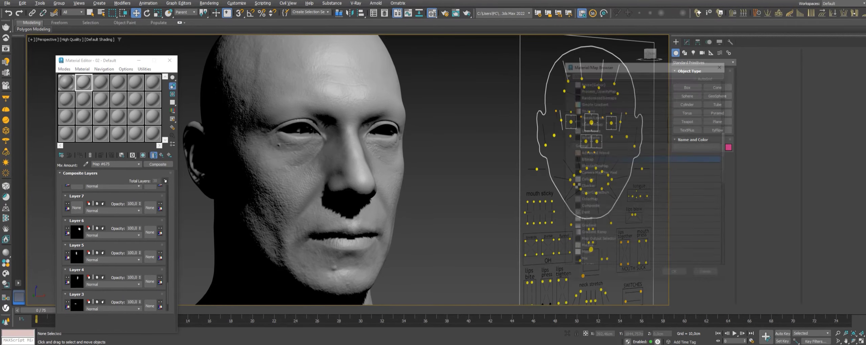
key(Return)
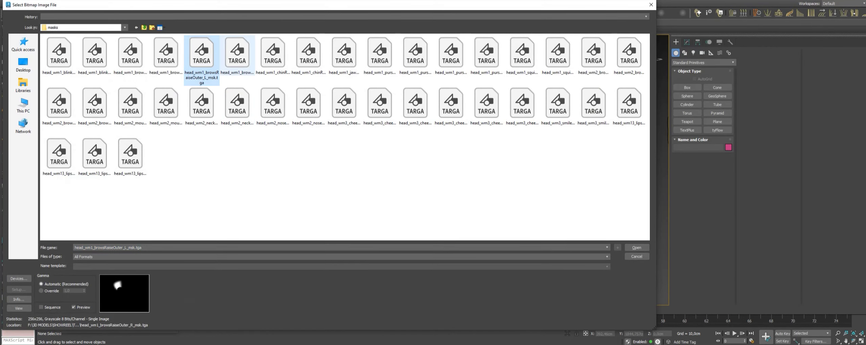
click(236, 54)
key(Return)
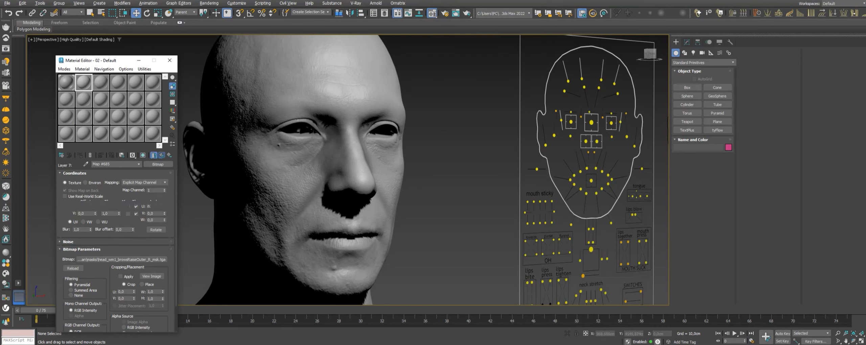
- Set Composite Layers 7, 6 and 5 to 0 opacity with Addition blending
click(162, 155)
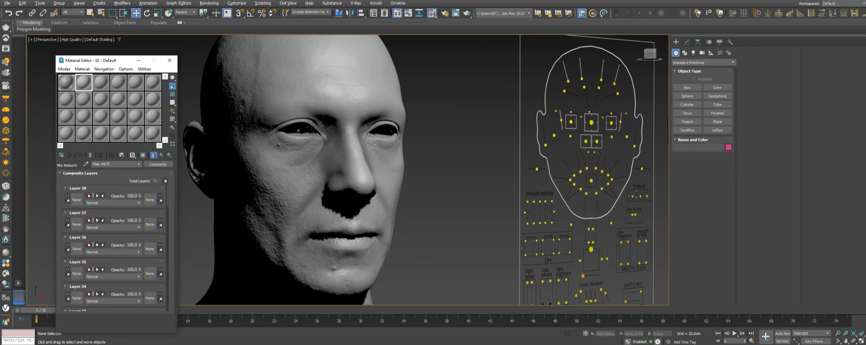
scroll(112, 247, down, 15)
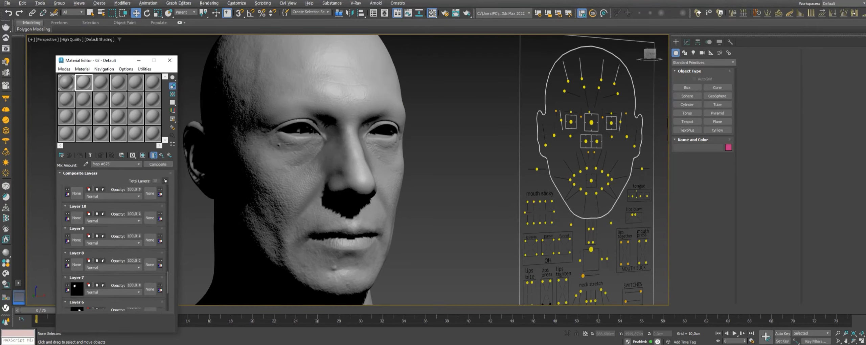
scroll(112, 247, up, 1)
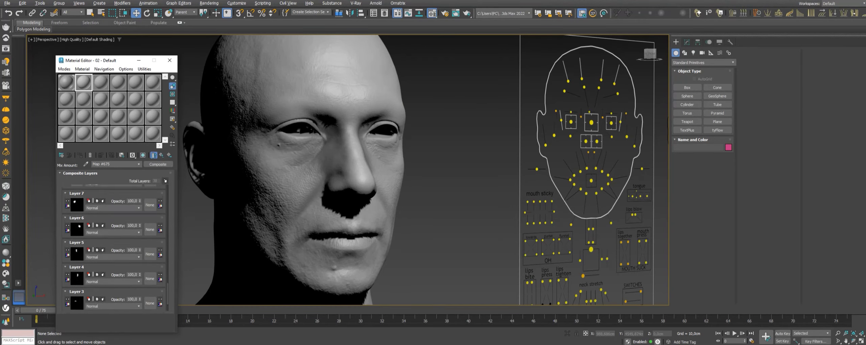
right_click(140, 201)
click(112, 208)
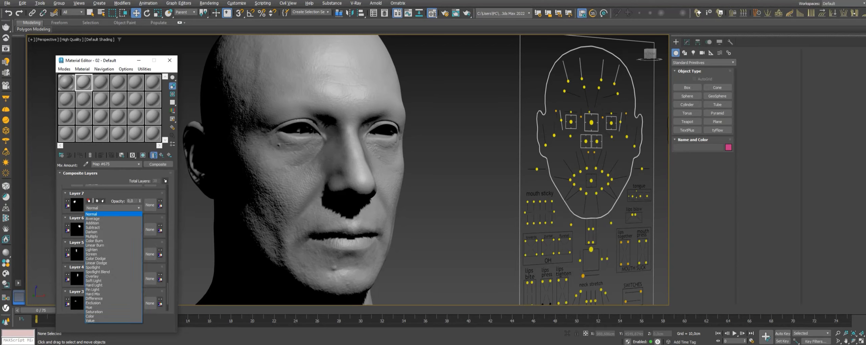
click(102, 223)
right_click(140, 225)
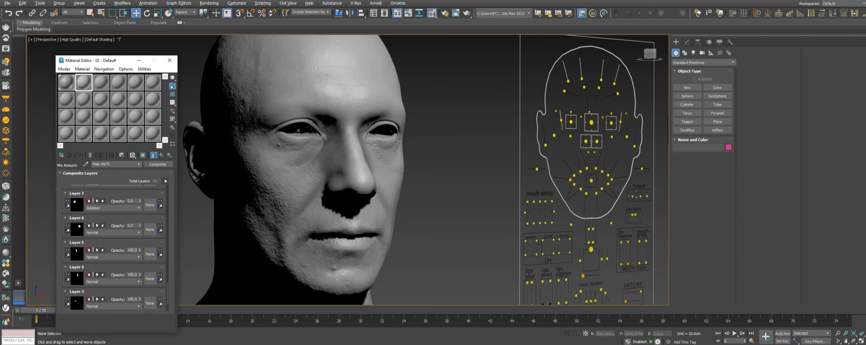
click(112, 233)
click(101, 248)
right_click(139, 250)
click(112, 257)
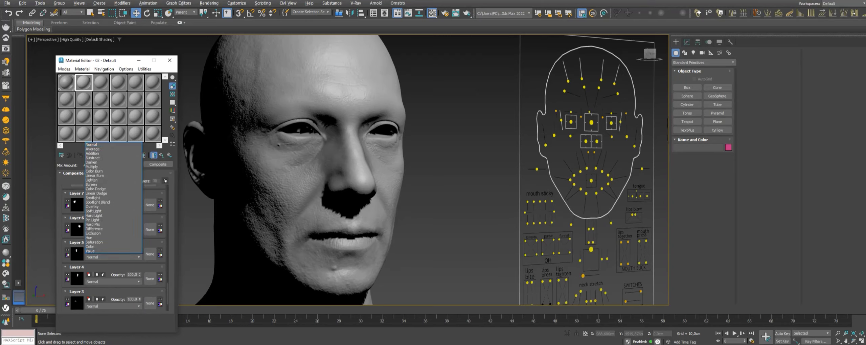
click(95, 154)
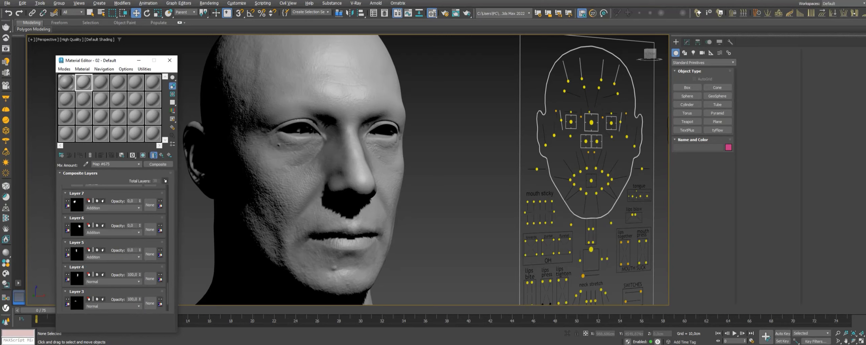
text(0)
- Switch Layers 4 and 3 to Addition, zero Layer 3's opacity, and hide the material in the viewport
click(112, 281)
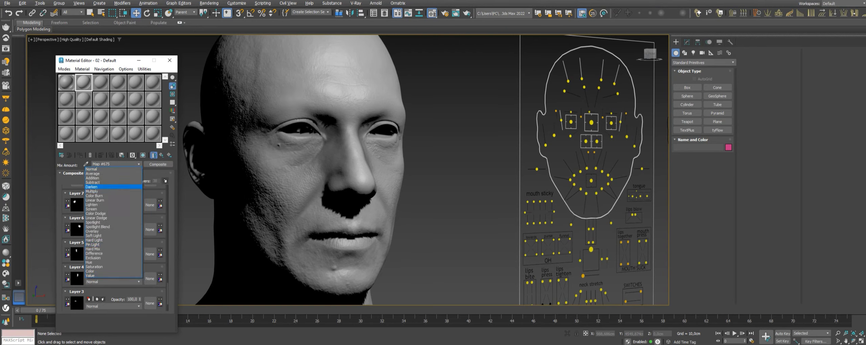
click(98, 178)
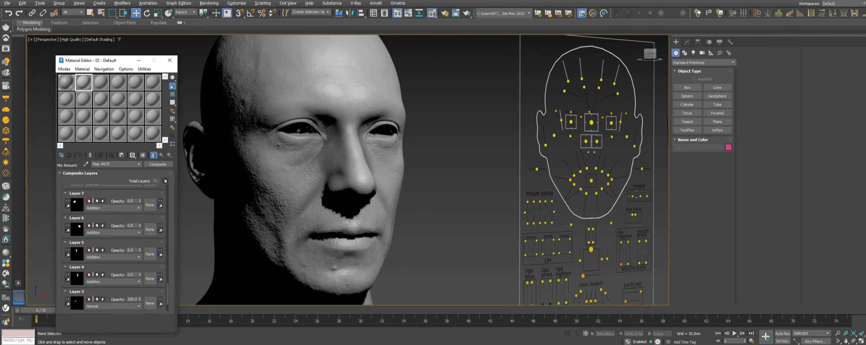
scroll(115, 247, down, 2)
scroll(115, 247, down, 2)
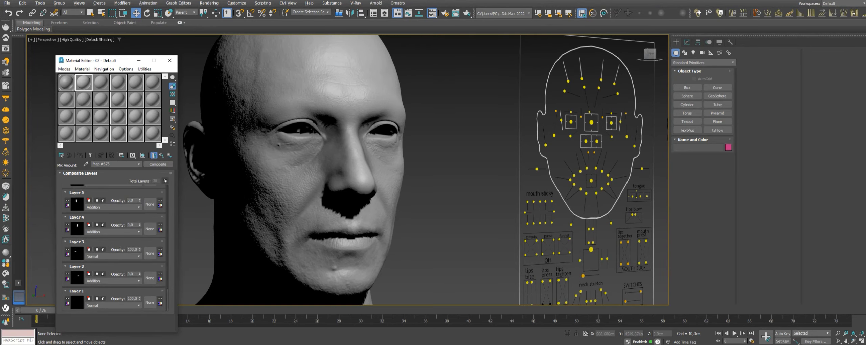
click(111, 256)
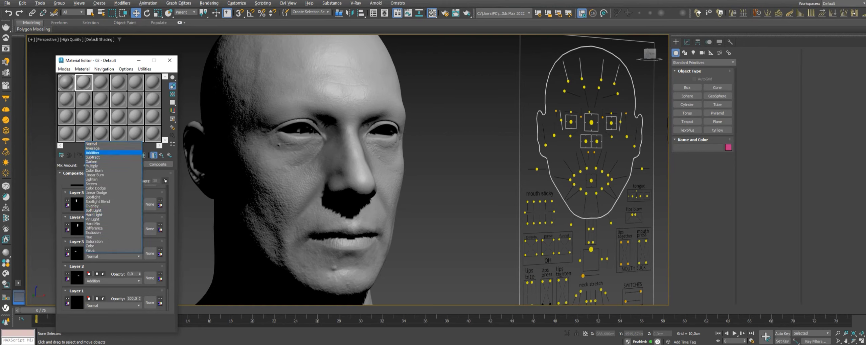
click(102, 152)
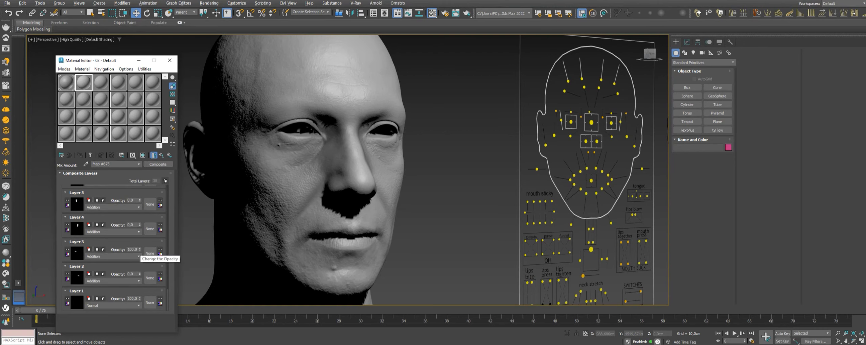
right_click(140, 249)
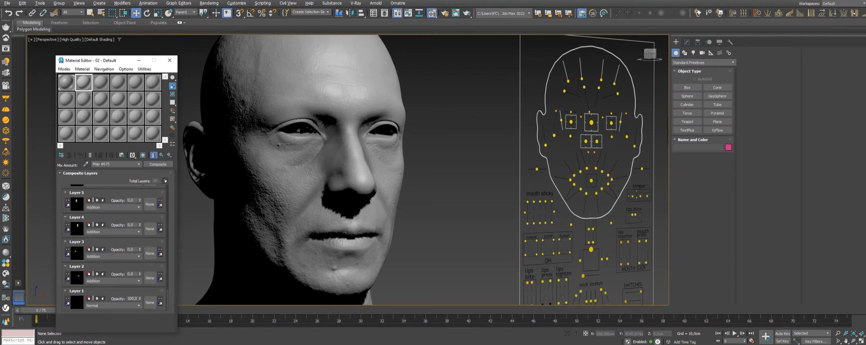
click(154, 155)
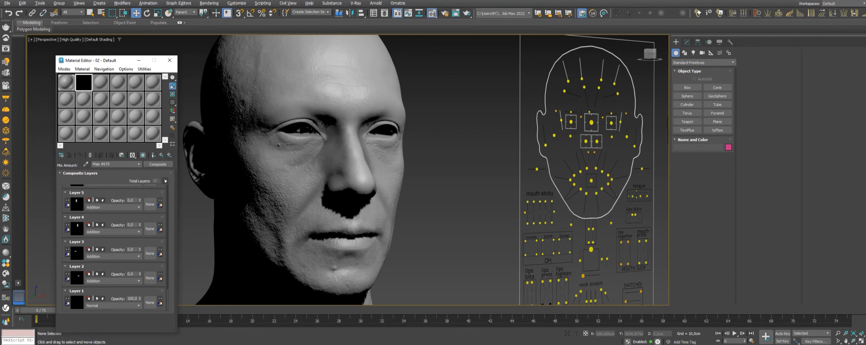
- Preview the Layer 2, 6 and 7 masks at full opacity in an enlarged Composite preview
double_click(84, 83)
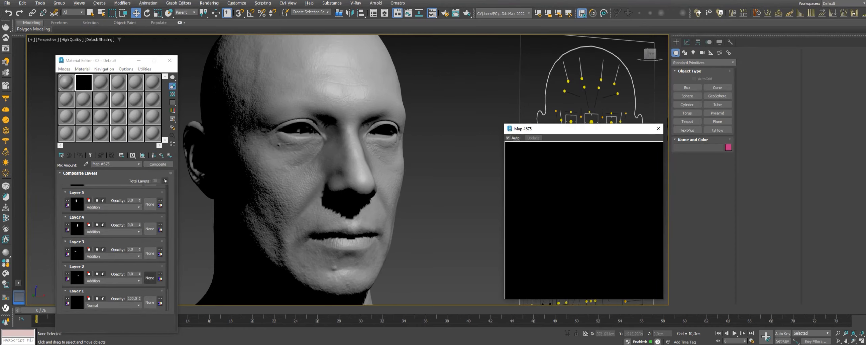
drag(139, 274, 140, 185)
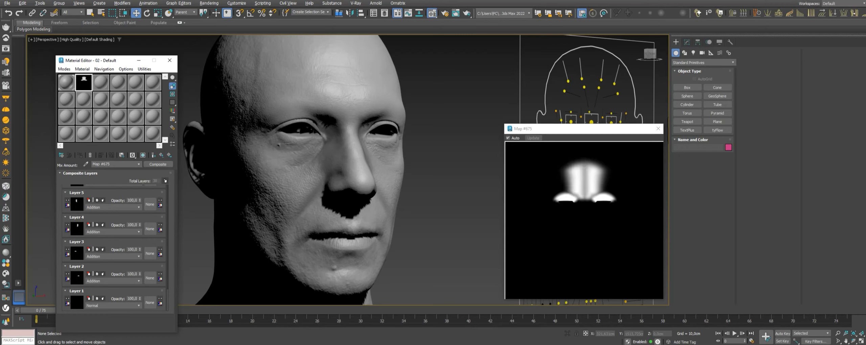
scroll(140, 251, up, 3)
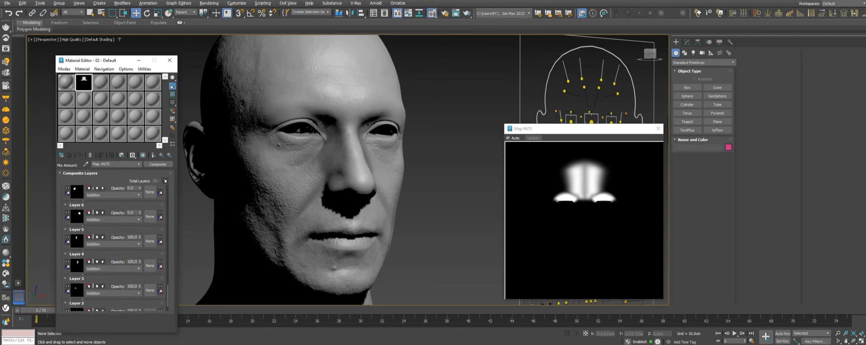
scroll(140, 251, up, 2)
drag(139, 248, 139, 233)
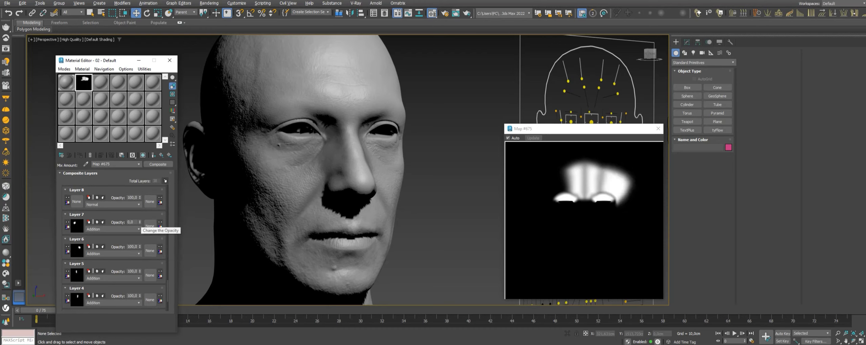
click(139, 221)
drag(140, 222, 139, 208)
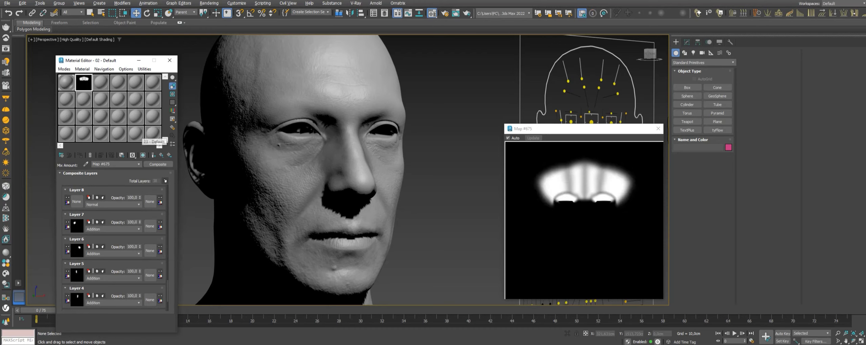
- Reset the opacity of Layers 7 through 2 back to 0
right_click(139, 221)
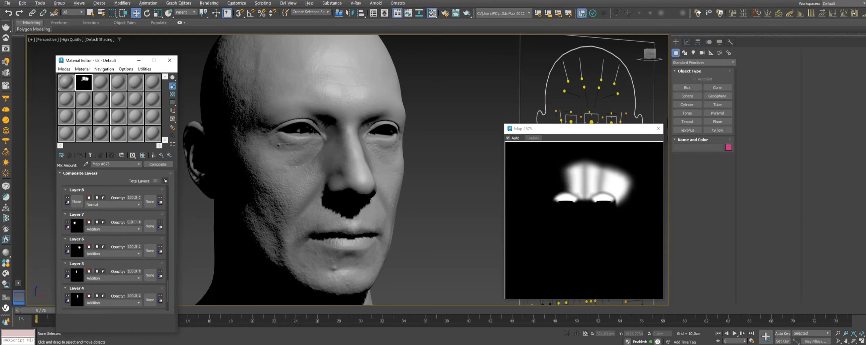
right_click(139, 247)
right_click(139, 271)
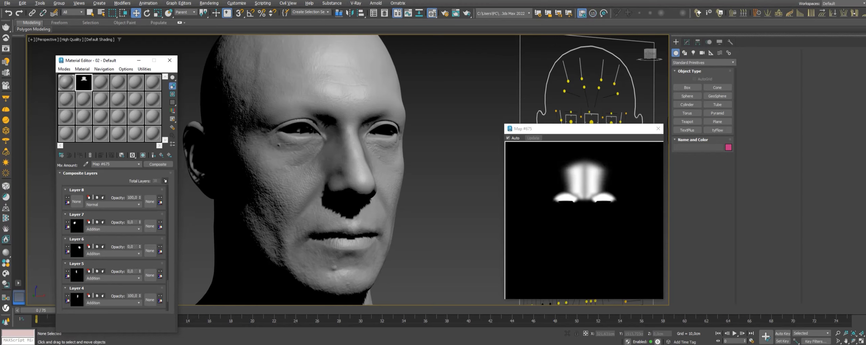
right_click(139, 296)
scroll(115, 246, down, 3)
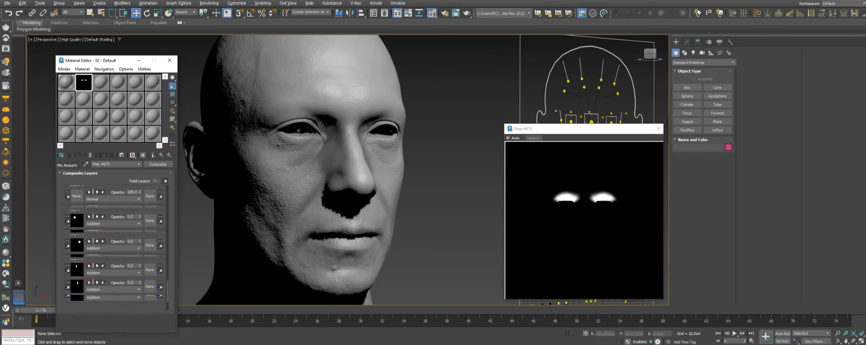
scroll(115, 247, down, 3)
right_click(140, 249)
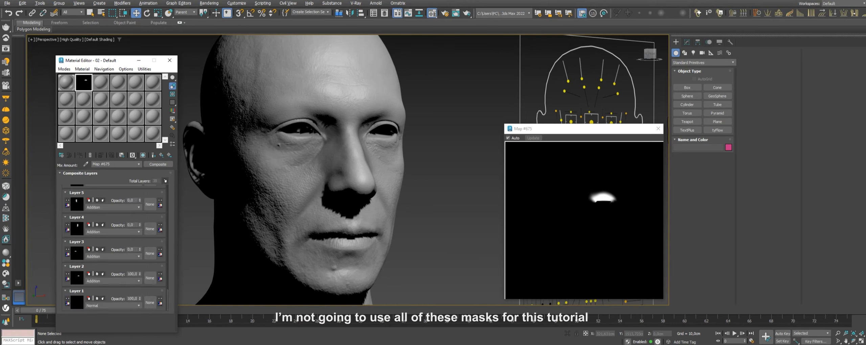
right_click(140, 274)
- Close the enlarged preview and select the CTRL_R_brow_raiseOut controller
click(658, 129)
middle_drag(440, 169, 446, 183)
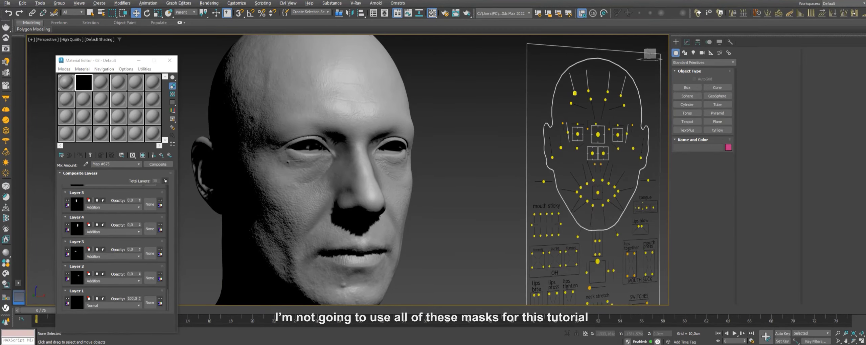
click(575, 93)
middle_drag(439, 169, 414, 173)
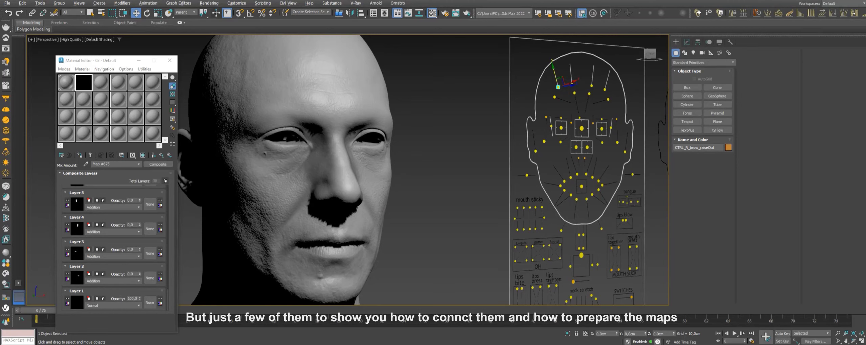
- Open Reaction Manager and delete the CTRL_R_brow_raiseOut reaction using the Show Selected filter
click(148, 3)
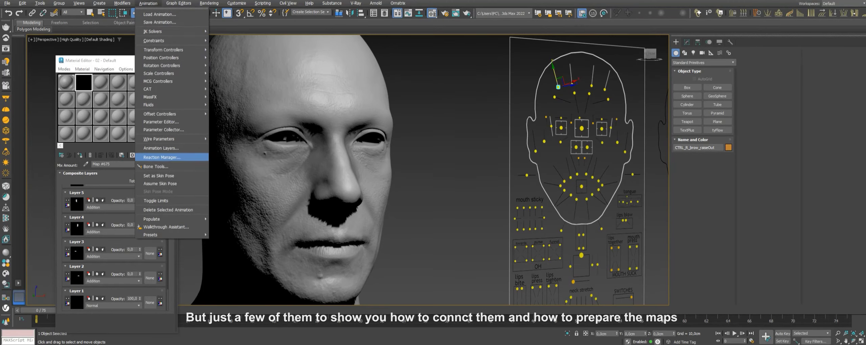
click(162, 157)
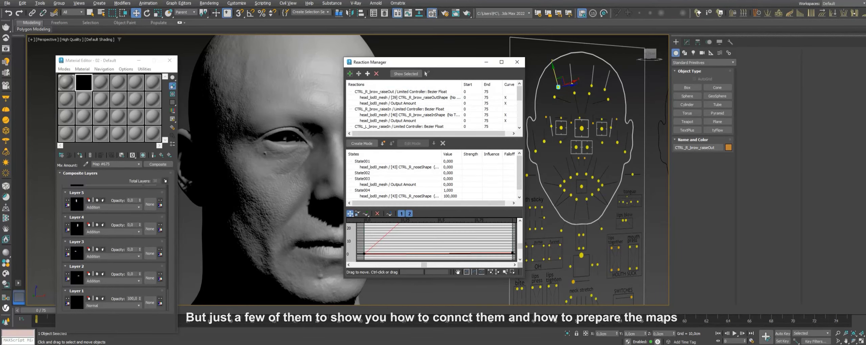
drag(423, 61, 659, 75)
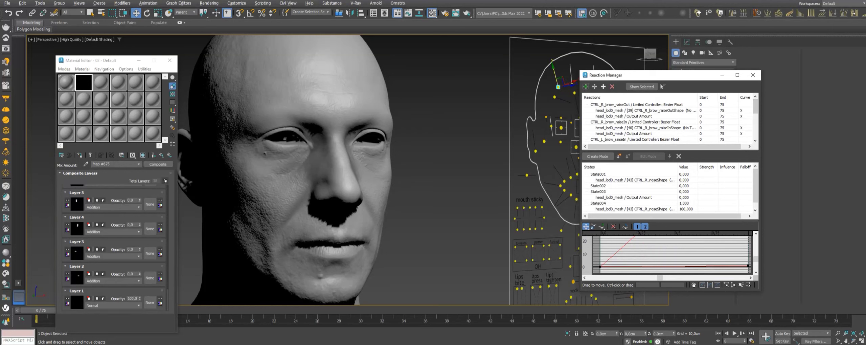
mouse_move(558, 87)
mouse_down()
mouse_move(553, 67)
mouse_move(558, 87)
mouse_up()
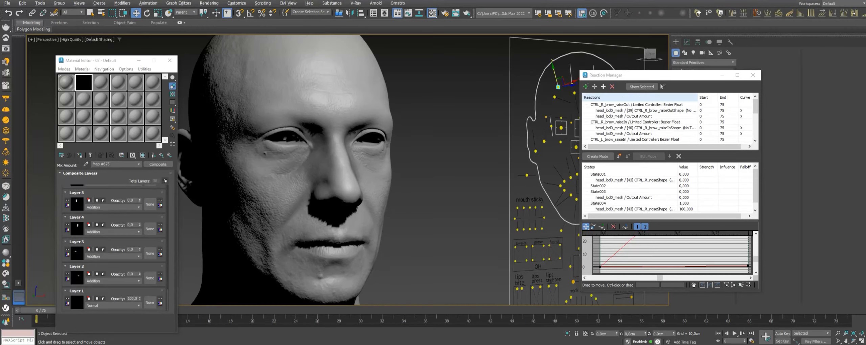
click(641, 87)
click(636, 104)
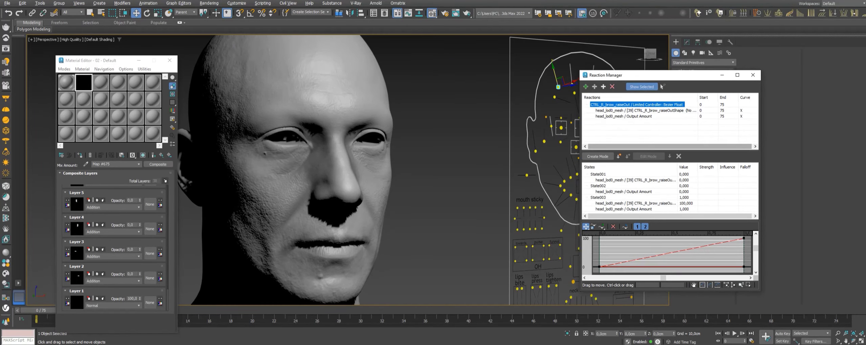
click(612, 86)
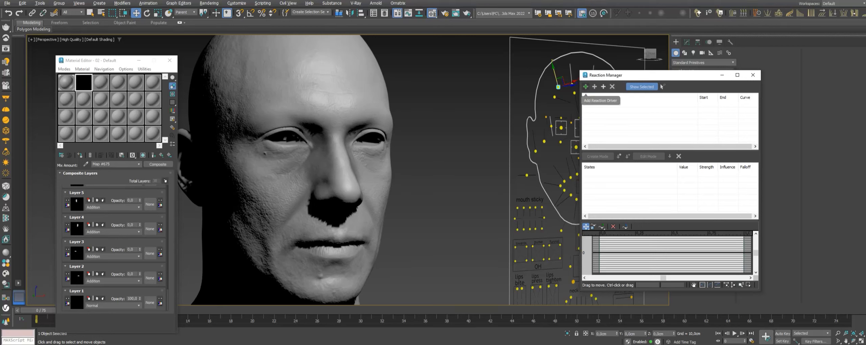
click(641, 87)
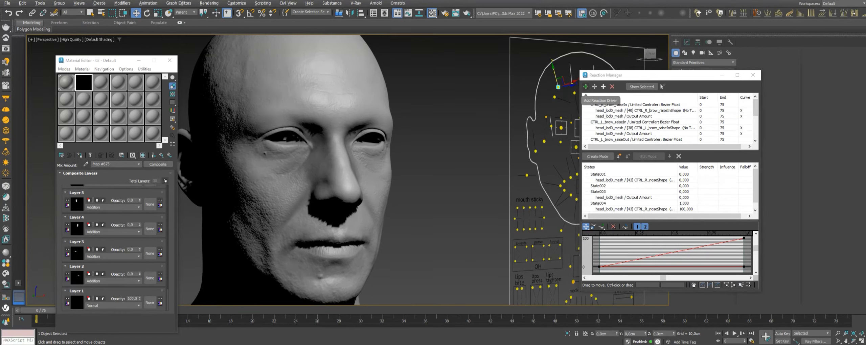
- Add CTRL_R_brow_raiseOut's Y Position as a reaction driver and pick the head mesh for driven properties
click(586, 87)
click(558, 87)
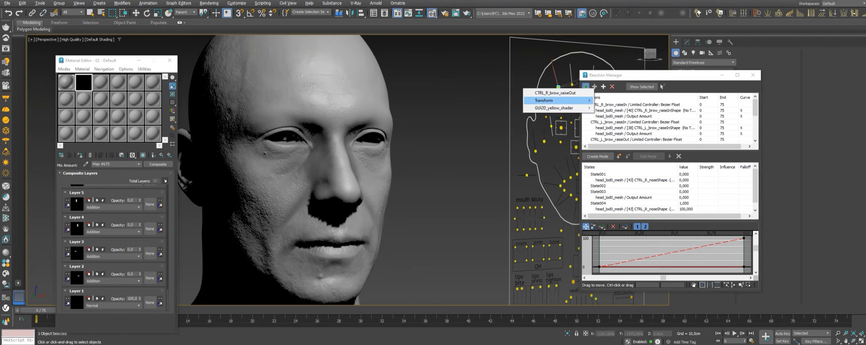
mouse_move(544, 100)
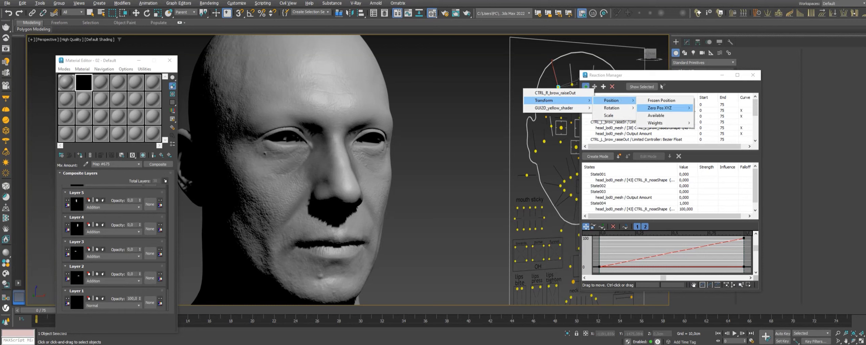
mouse_move(714, 115)
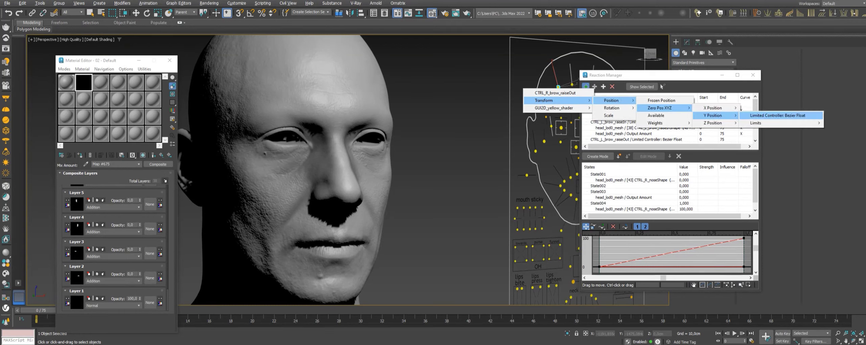
click(774, 115)
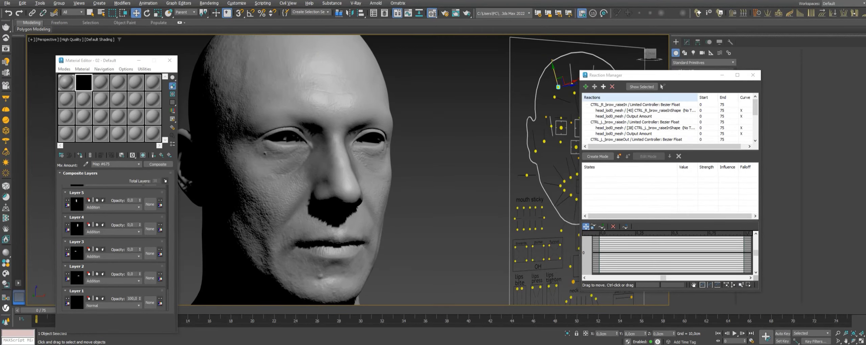
click(642, 87)
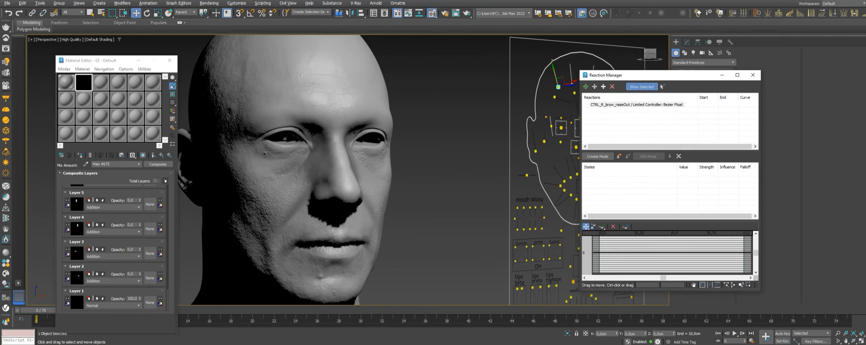
click(637, 105)
drag(608, 75, 619, 70)
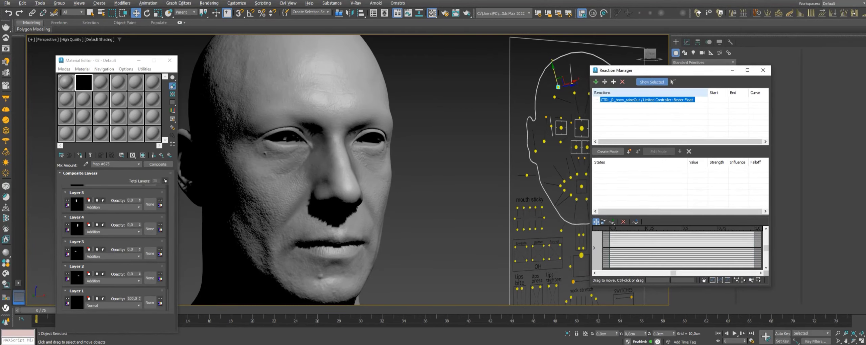
click(323, 116)
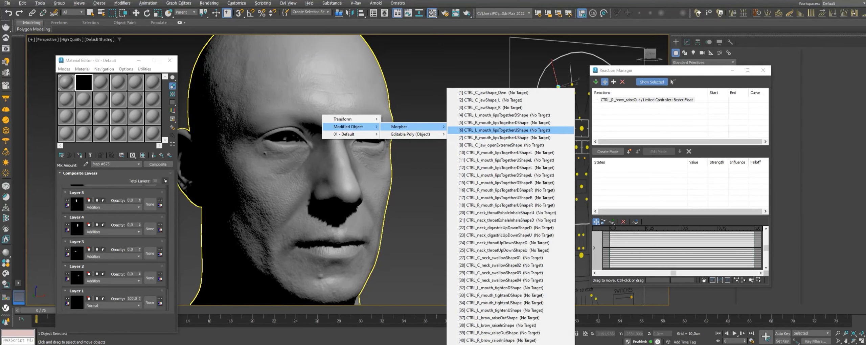
mouse_move(413, 127)
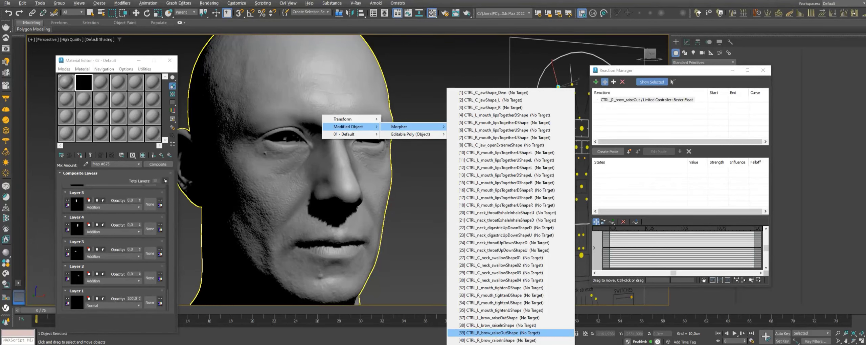
- Add the [39] CTRL_R_brow_raiseOutShape morph and Composite Output Amount as driven, then create a new state
click(493, 333)
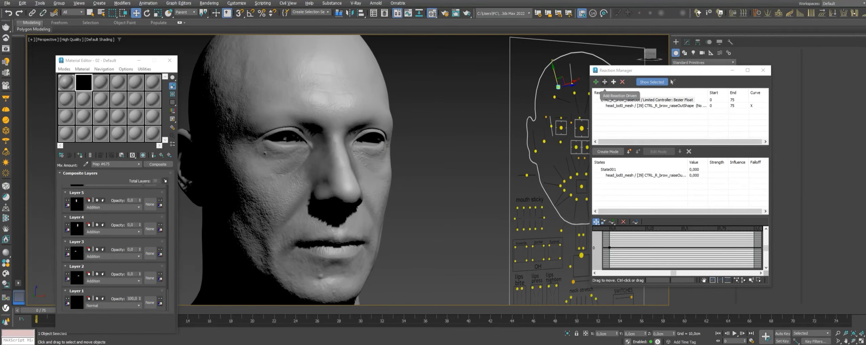
click(604, 82)
click(310, 106)
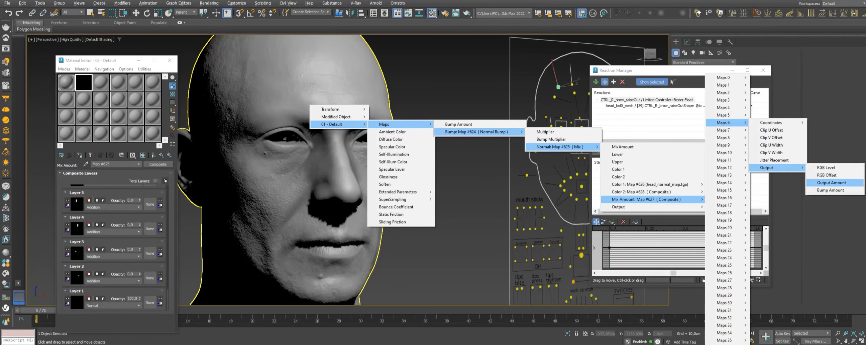
click(830, 183)
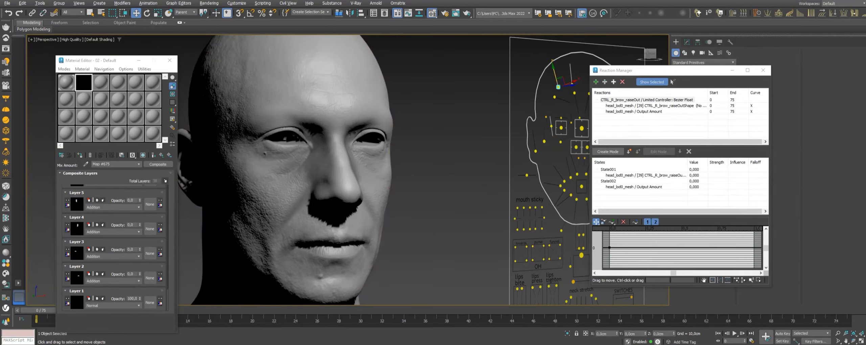
click(607, 152)
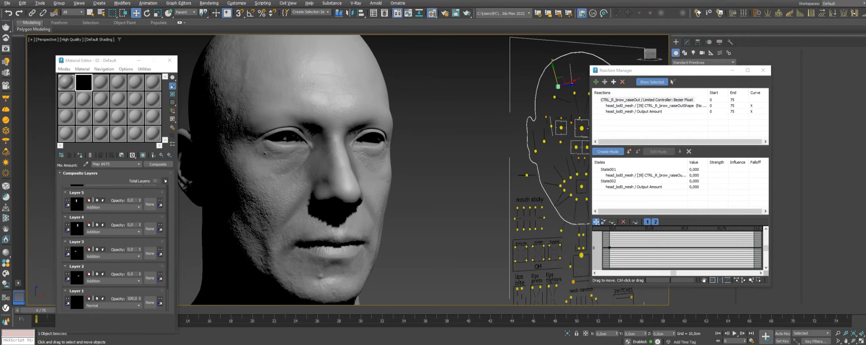
- Raise the brow controller to the top, set the brow morph and Layer 7 opacity to 100
drag(558, 86, 552, 67)
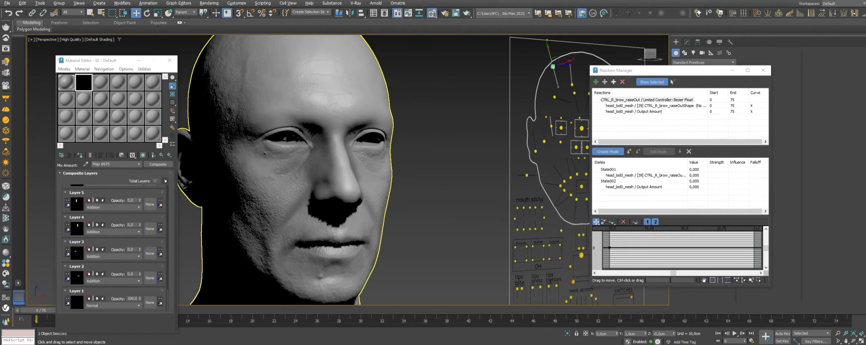
click(304, 101)
drag(672, 82, 481, 88)
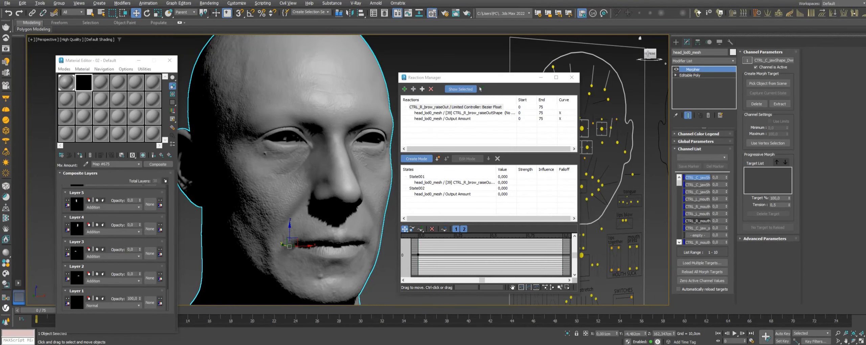
mouse_move(679, 180)
mouse_down()
mouse_move(679, 215)
mouse_move(678, 201)
mouse_up()
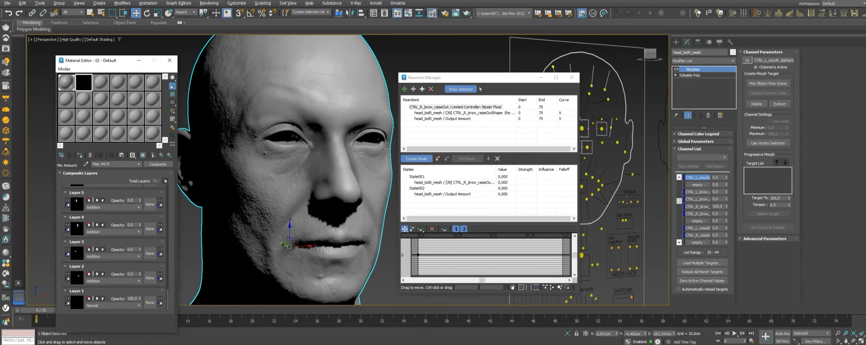
scroll(149, 236, up, 3)
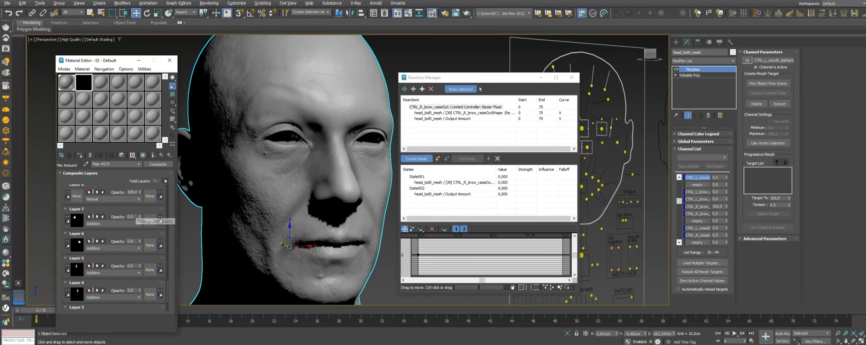
double_click(132, 217)
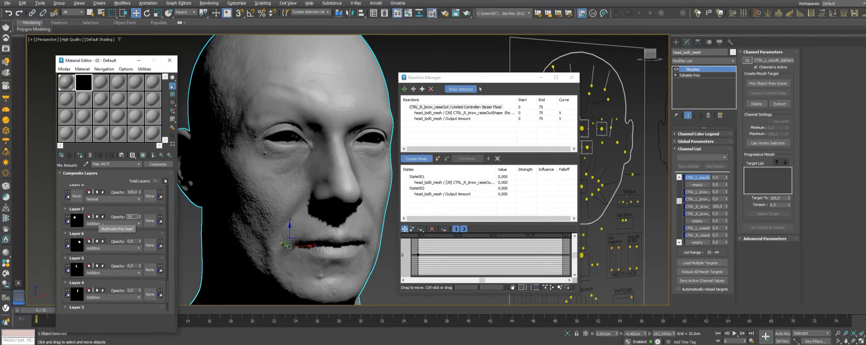
text(100)
key(Return)
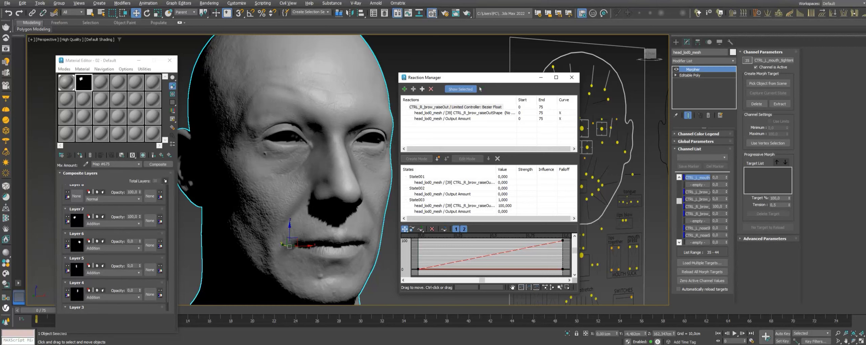
- Set State003's Output Amount to 1 with material slot 01 active
click(67, 83)
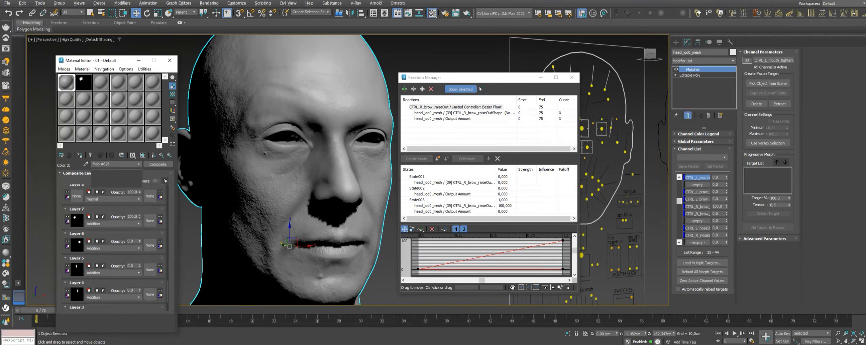
double_click(506, 211)
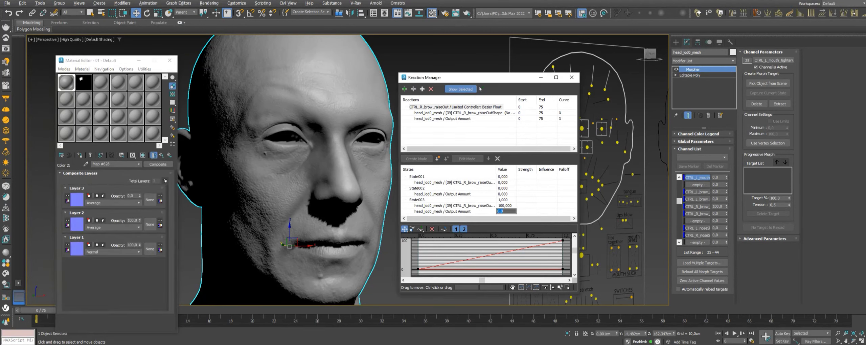
text(1)
key(Return)
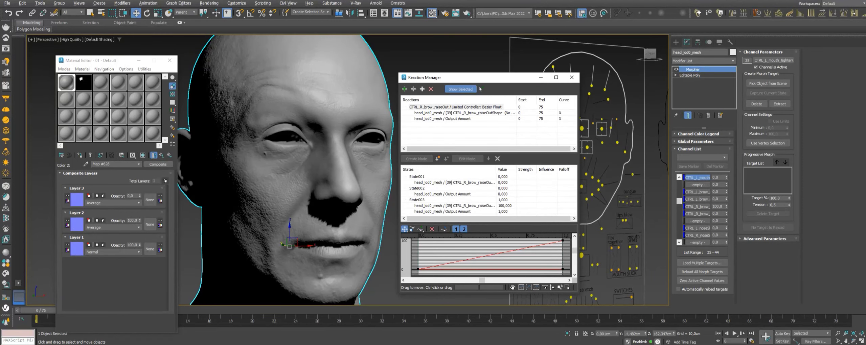
- Return to the parent Mix map and review the mix-amount Composite's mask layers
click(161, 155)
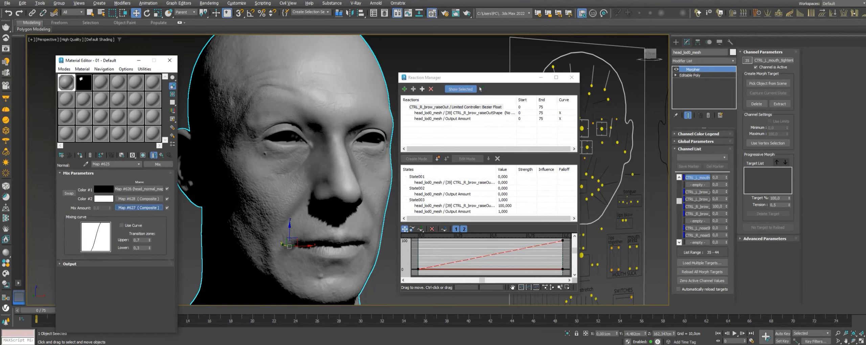
click(138, 207)
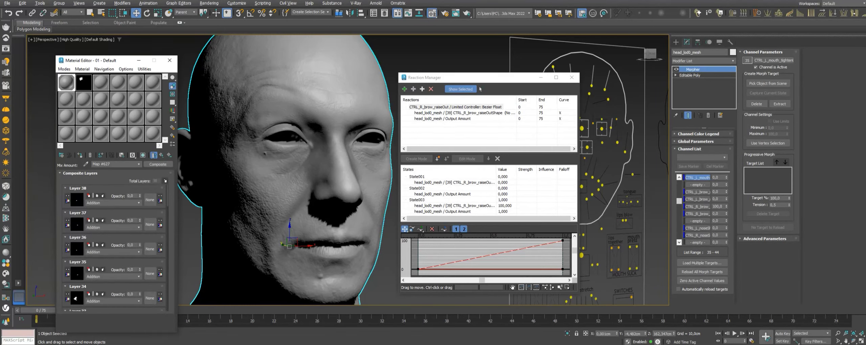
scroll(113, 247, down, 10)
scroll(113, 247, down, 5)
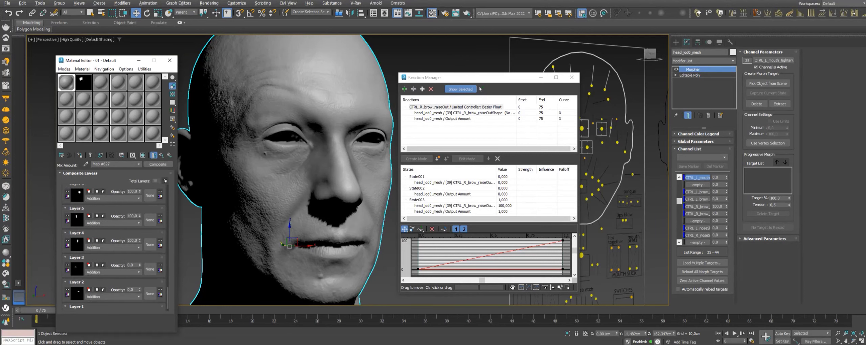
scroll(113, 247, down, 5)
scroll(113, 247, up, 1)
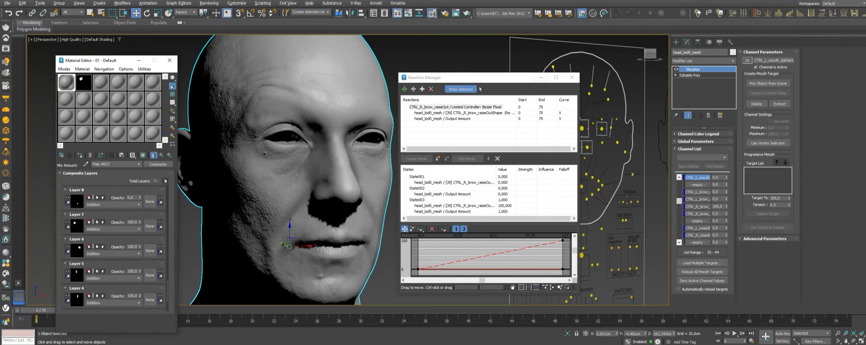
- Close Reaction Manager and drag CTRL_R_brow_raiseOut down to test the brow deformation
click(571, 77)
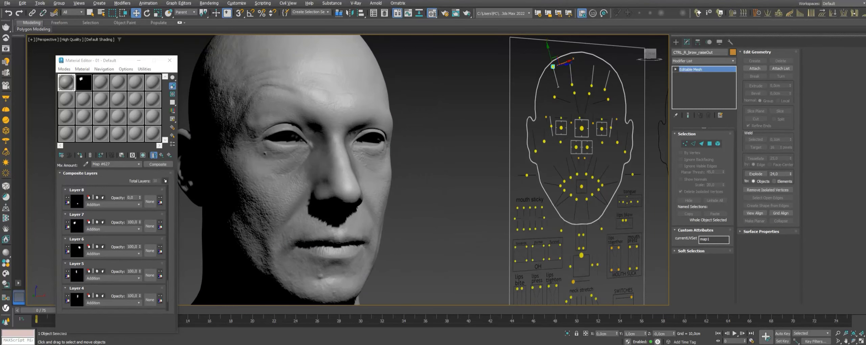
mouse_move(553, 67)
mouse_down()
mouse_move(558, 87)
mouse_move(553, 66)
mouse_up()
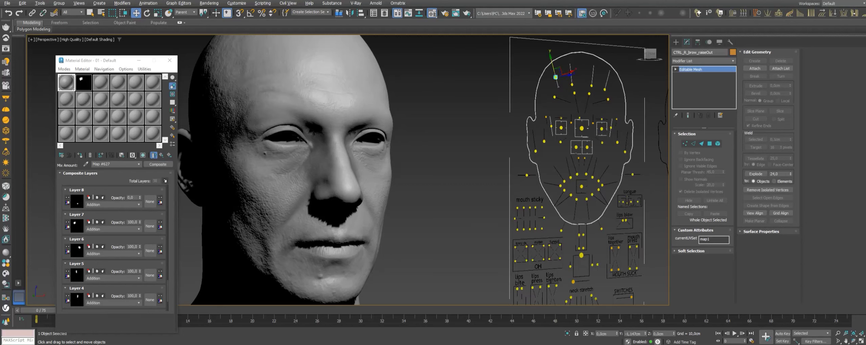